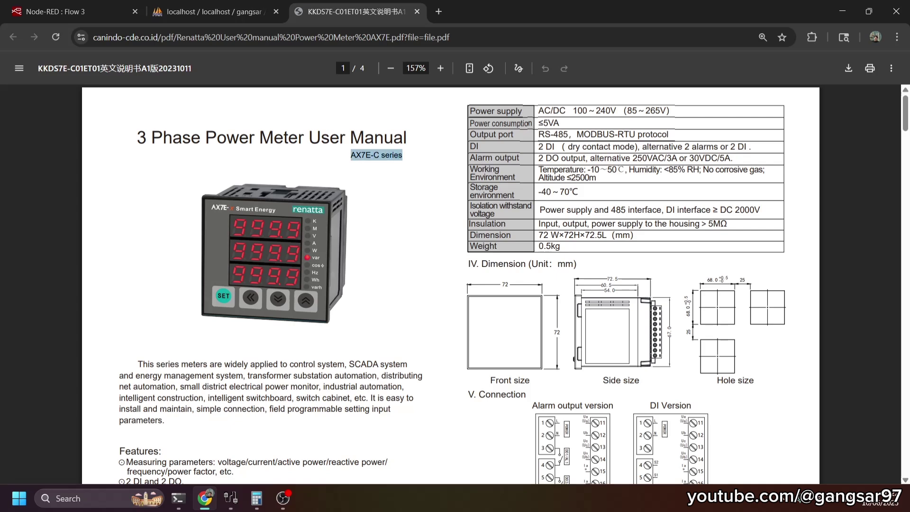
- Highlight 'MODBUS-RTU protocol' in the manual's Output port row, then bring Modbus Poll forward
{"action": "left_click_drag", "start_coordinate": [668, 134], "coordinate": [568, 135]}
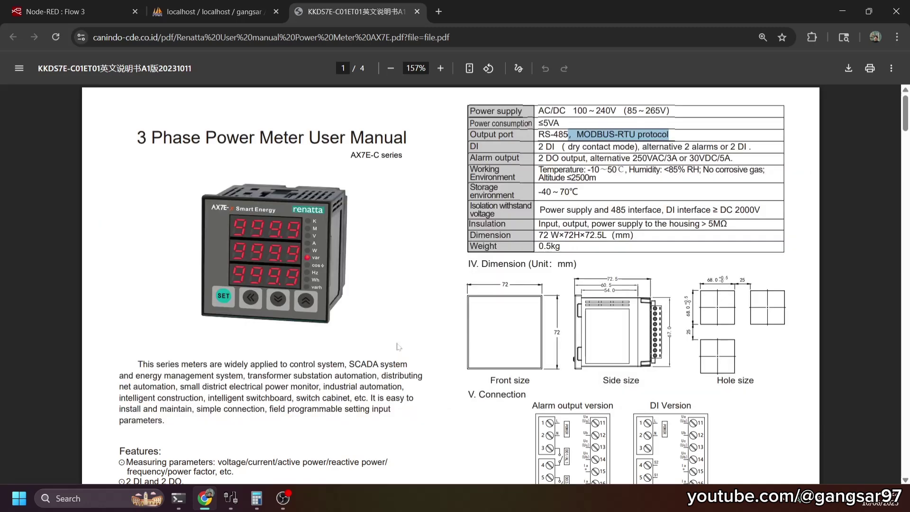
{"action": "left_click", "coordinate": [231, 498]}
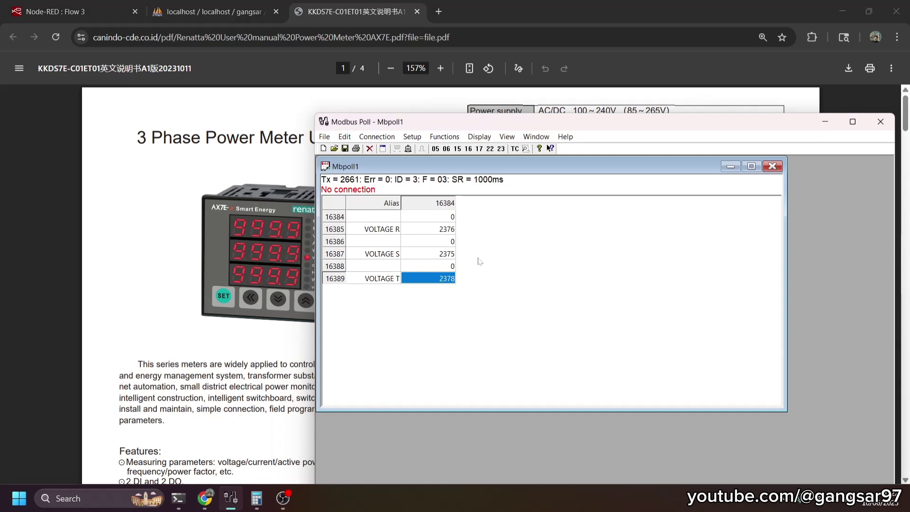
- Connect Modbus Poll via Modbus TCP/IP to 192.168.1.150 port 502 and open Read/Write Definition
{"action": "left_click", "coordinate": [381, 229]}
{"action": "left_click", "coordinate": [376, 137]}
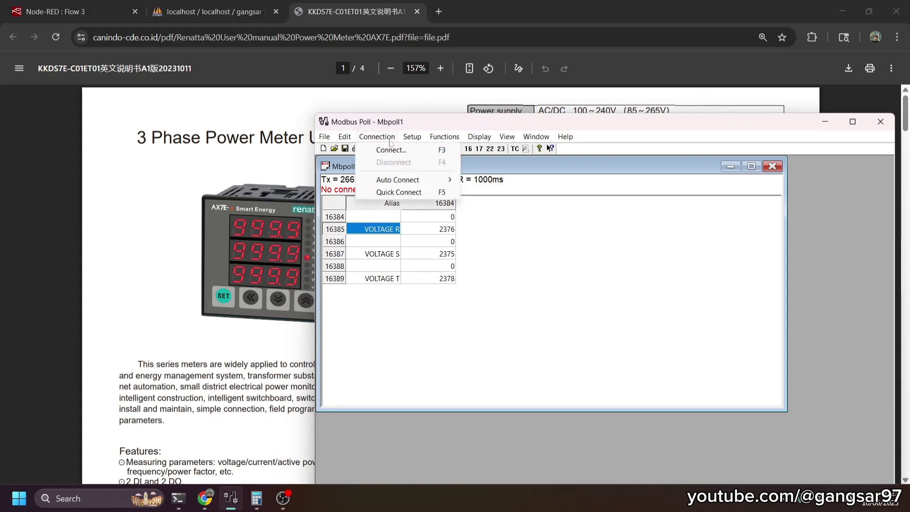
{"action": "left_click", "coordinate": [402, 150]}
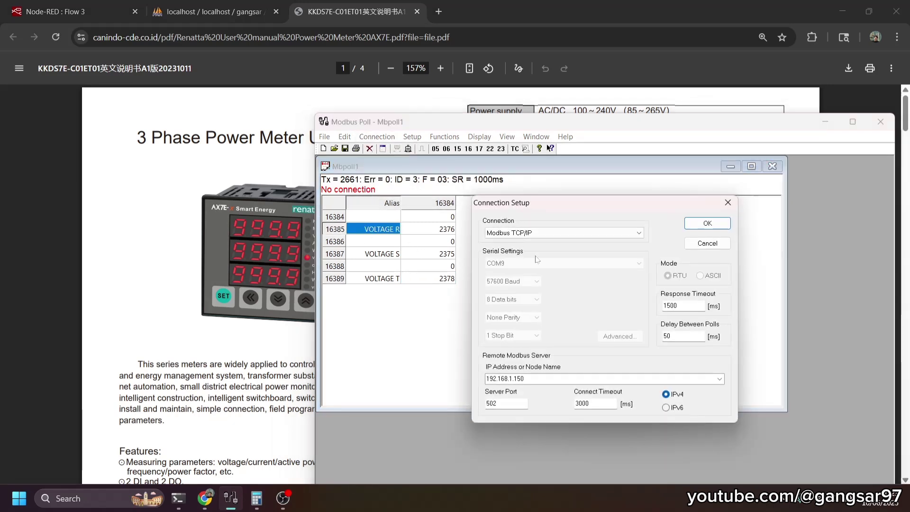
{"action": "double_click", "coordinate": [521, 378]}
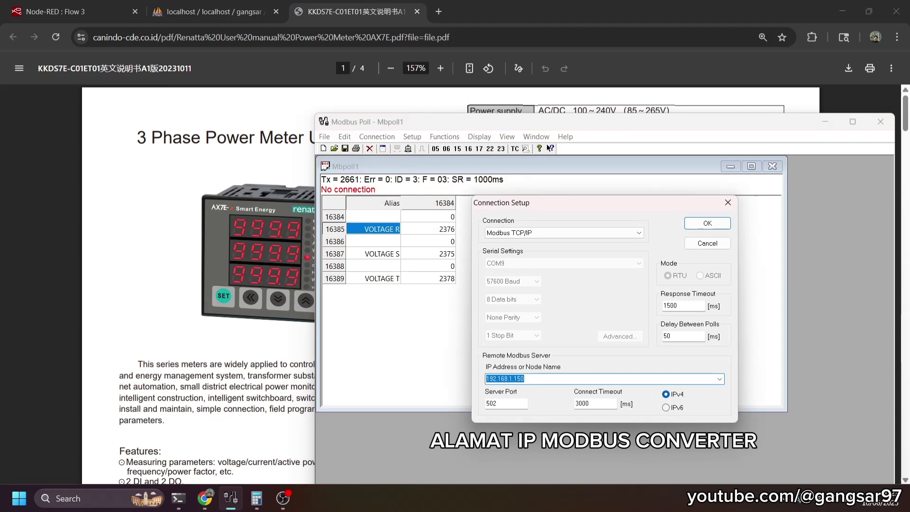
{"action": "left_click", "coordinate": [535, 378]}
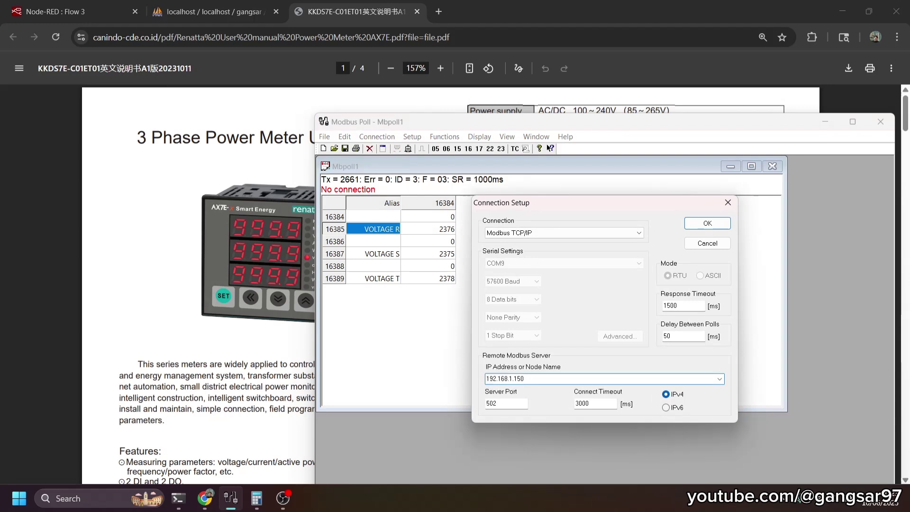
{"action": "left_click", "coordinate": [707, 223]}
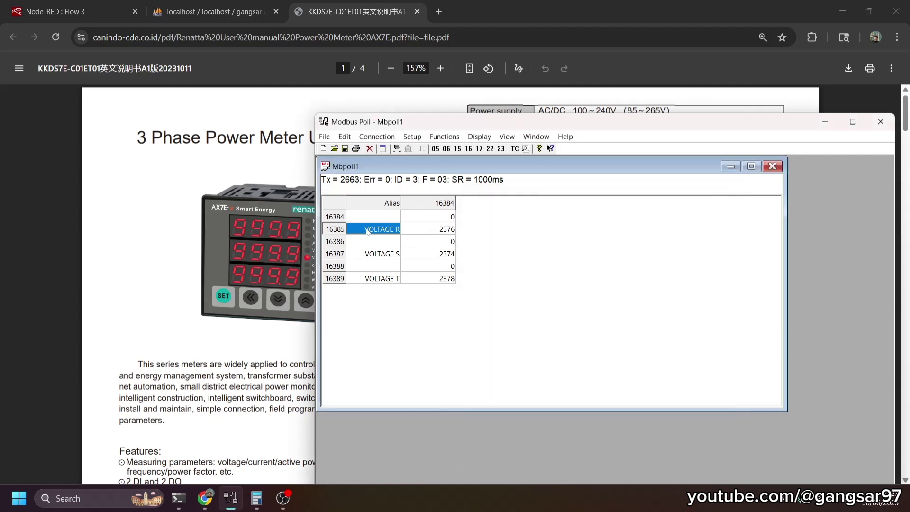
{"action": "left_click", "coordinate": [411, 137]}
{"action": "left_click", "coordinate": [426, 148]}
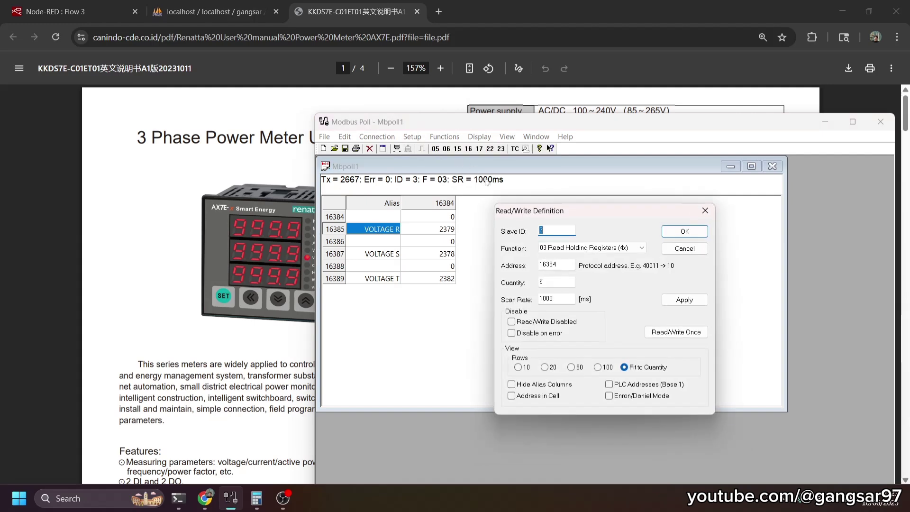
- Keep the read definition at slave ID 3, FC 03, address 16384, quantity 6
{"action": "left_click", "coordinate": [542, 230]}
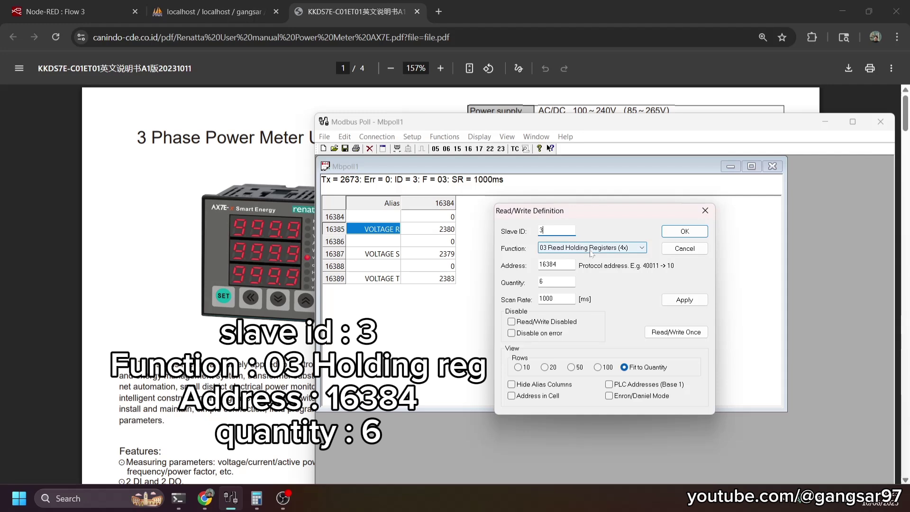
{"action": "mouse_move", "coordinate": [576, 269]}
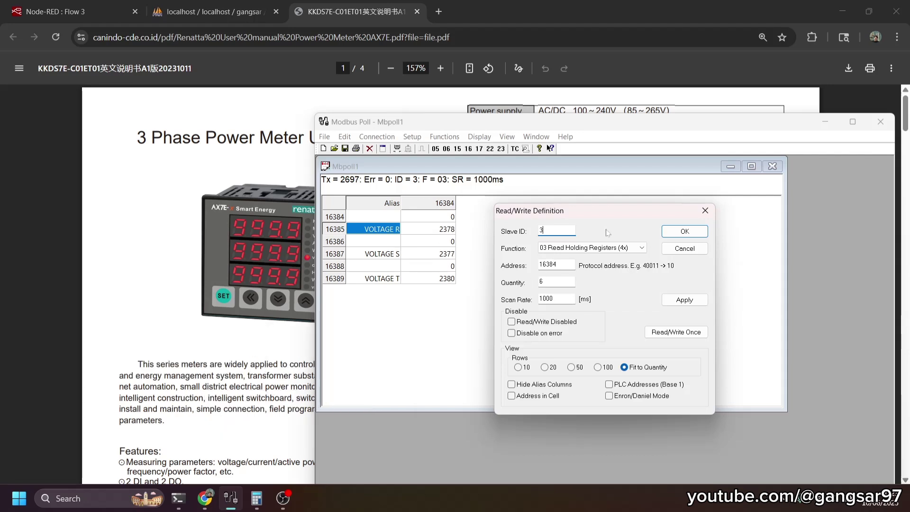
{"action": "left_click", "coordinate": [678, 235]}
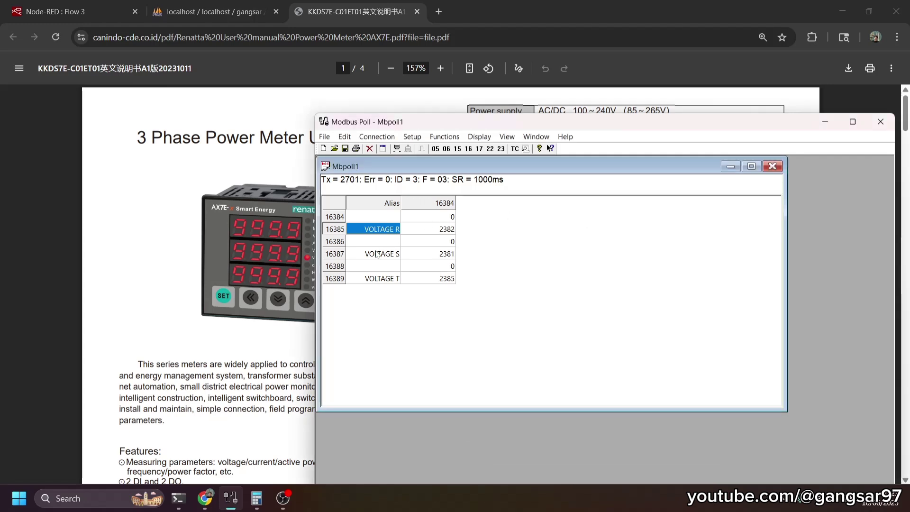
- Check the VOLTAGE R, S and T rows, then go to Node-RED's Flow 3
{"action": "left_click", "coordinate": [373, 255]}
{"action": "left_click", "coordinate": [389, 279]}
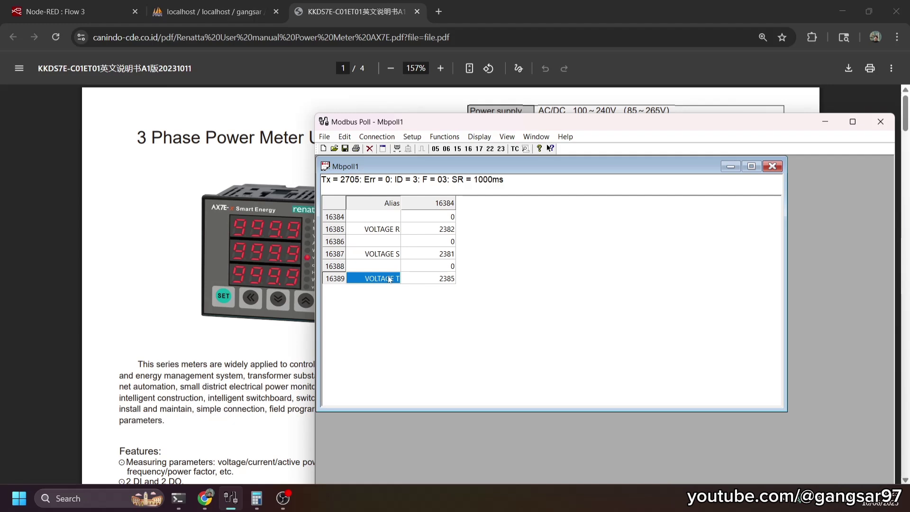
{"action": "left_click", "coordinate": [438, 228]}
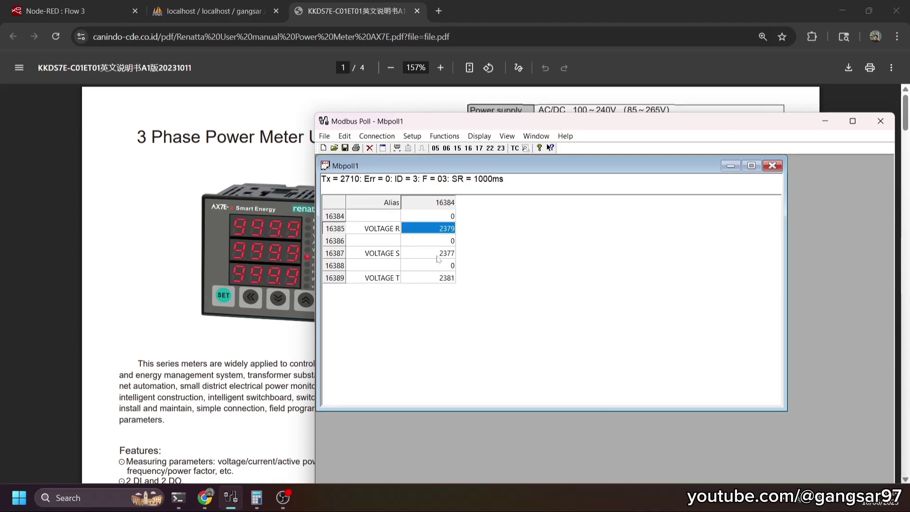
{"action": "left_click", "coordinate": [55, 11]}
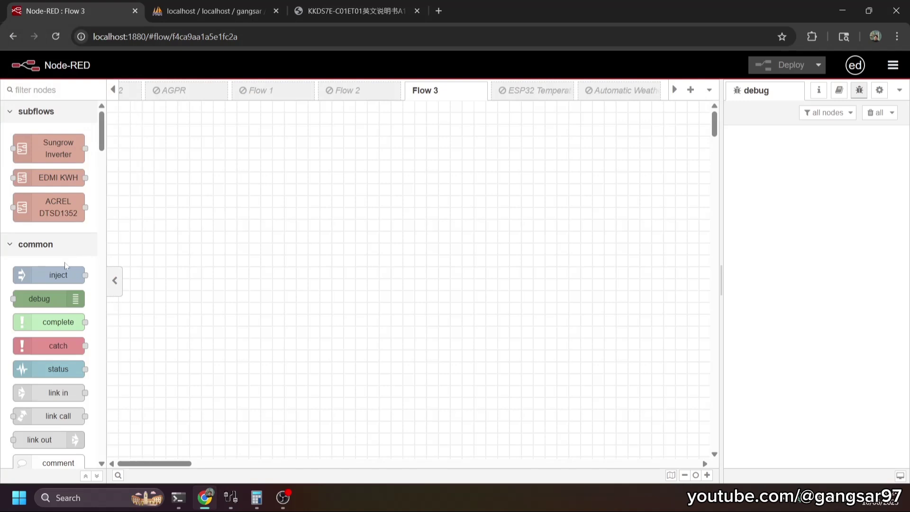
- Add a timestamp inject, a Modbus Getter and debug 11 to Flow 3, wired inject → Getter → debug
{"action": "scroll", "coordinate": [64, 262], "scroll_direction": "down", "scroll_amount": 20}
{"action": "scroll", "coordinate": [65, 265], "scroll_direction": "down", "scroll_amount": 10}
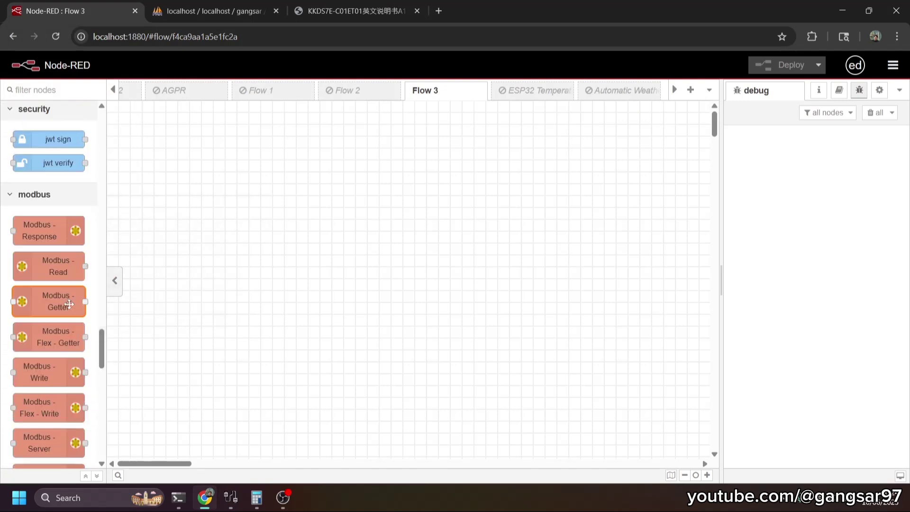
{"action": "mouse_move", "coordinate": [59, 303]}
{"action": "left_click_drag", "start_coordinate": [57, 302], "coordinate": [298, 207]}
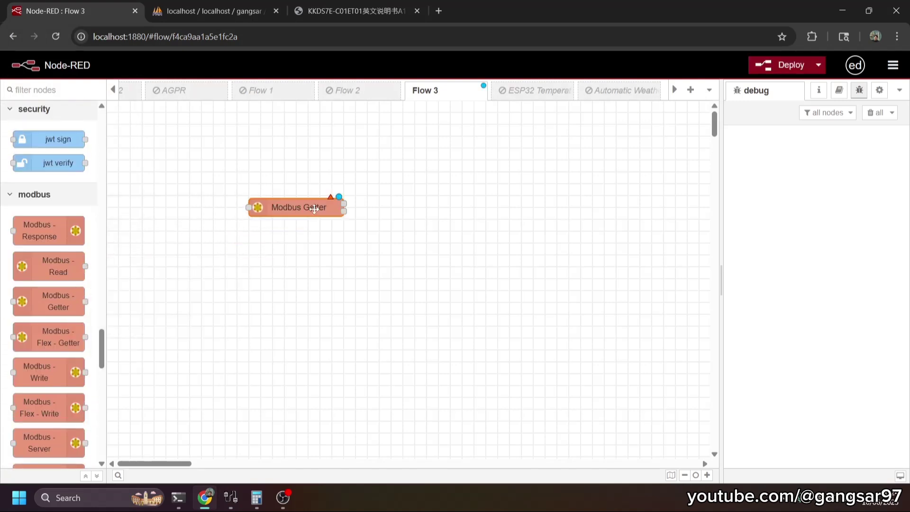
{"action": "scroll", "coordinate": [52, 265], "scroll_direction": "up", "scroll_amount": 20}
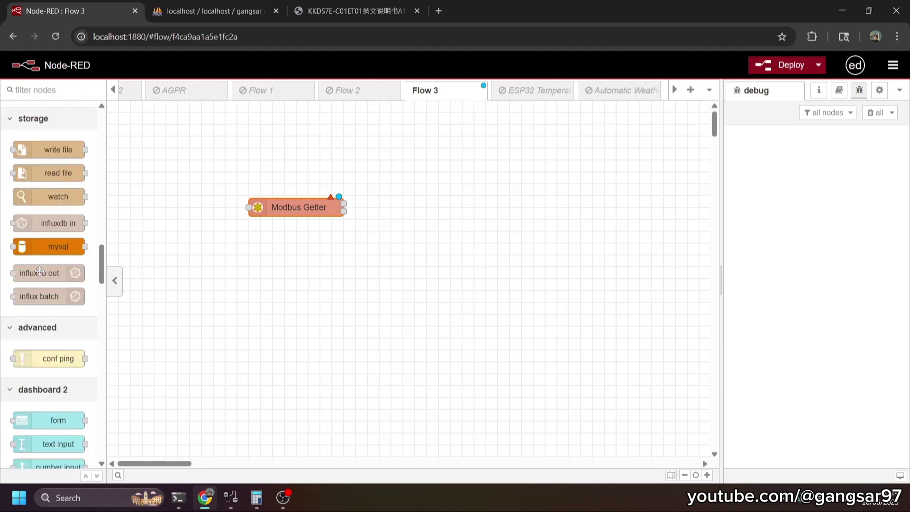
{"action": "scroll", "coordinate": [41, 275], "scroll_direction": "up", "scroll_amount": 5}
{"action": "left_click_drag", "start_coordinate": [57, 143], "coordinate": [257, 207]}
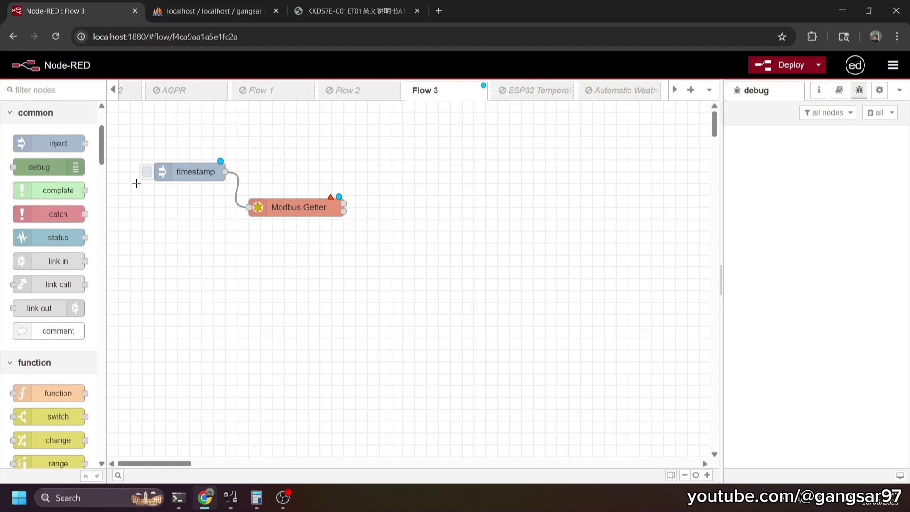
{"action": "mouse_move", "coordinate": [47, 167]}
{"action": "left_click_drag", "start_coordinate": [47, 166], "coordinate": [426, 195]}
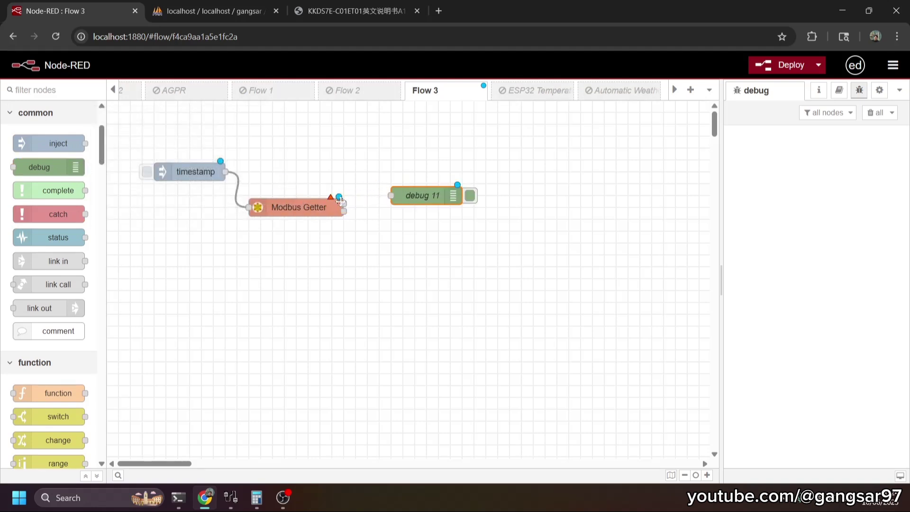
{"action": "left_click_drag", "start_coordinate": [342, 203], "coordinate": [403, 193]}
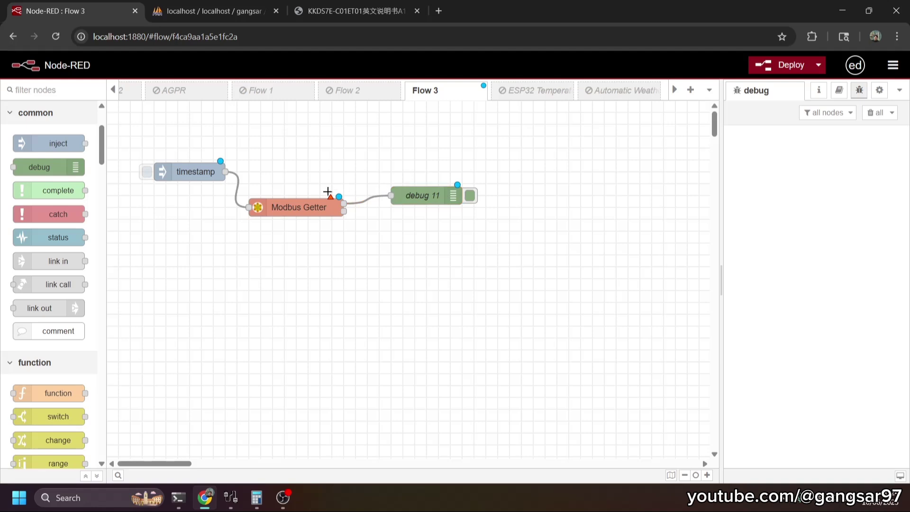
- Set the Modbus Getter to unit 3, FC 3 Read Holding Registers, address 16384, quantity 6
{"action": "double_click", "coordinate": [281, 207]}
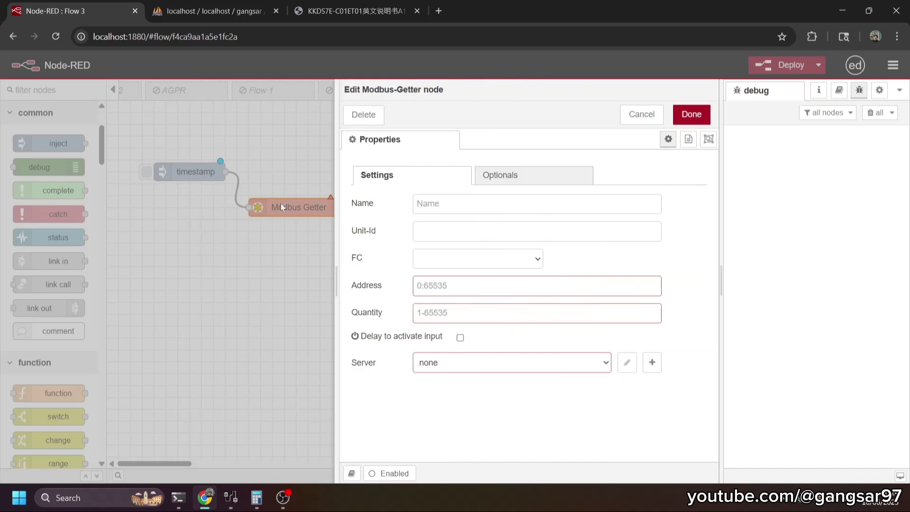
{"action": "left_click", "coordinate": [417, 230]}
{"action": "type", "text": "3"}
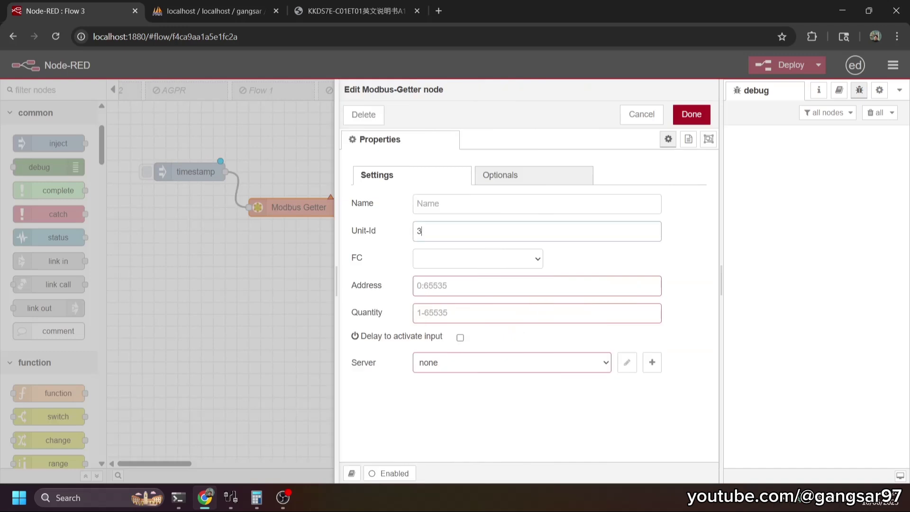
{"action": "left_click", "coordinate": [496, 260]}
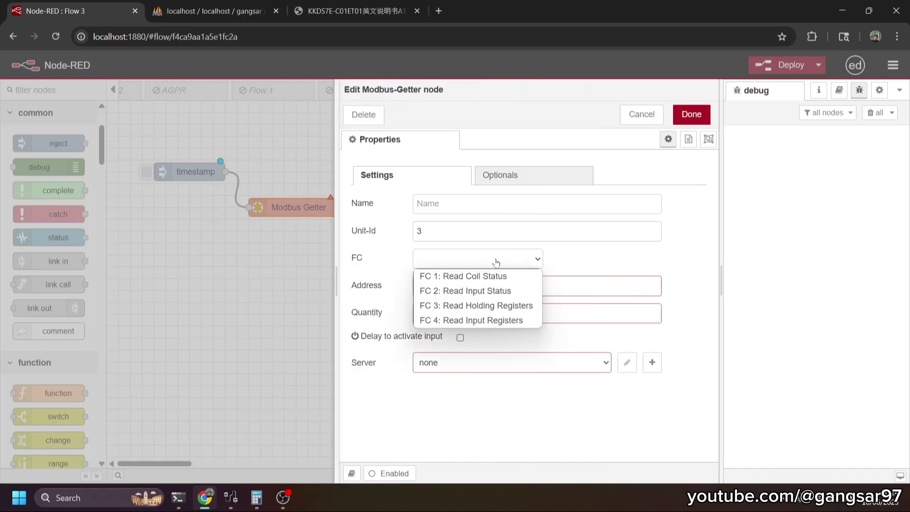
{"action": "left_click", "coordinate": [513, 306]}
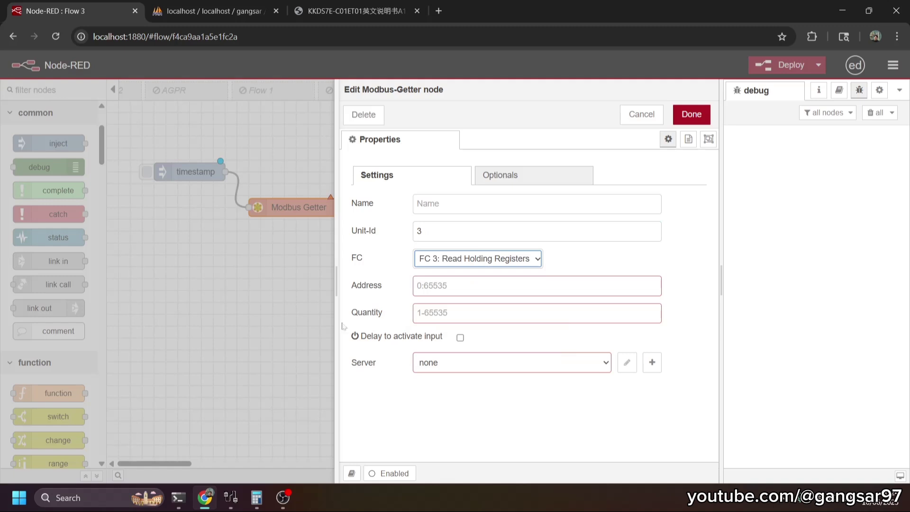
{"action": "left_click", "coordinate": [231, 497]}
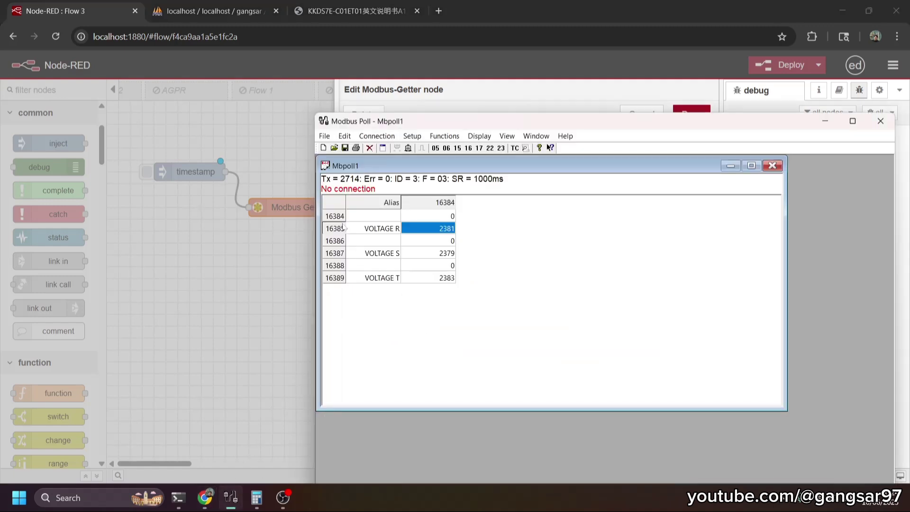
{"action": "left_click", "coordinate": [277, 253]}
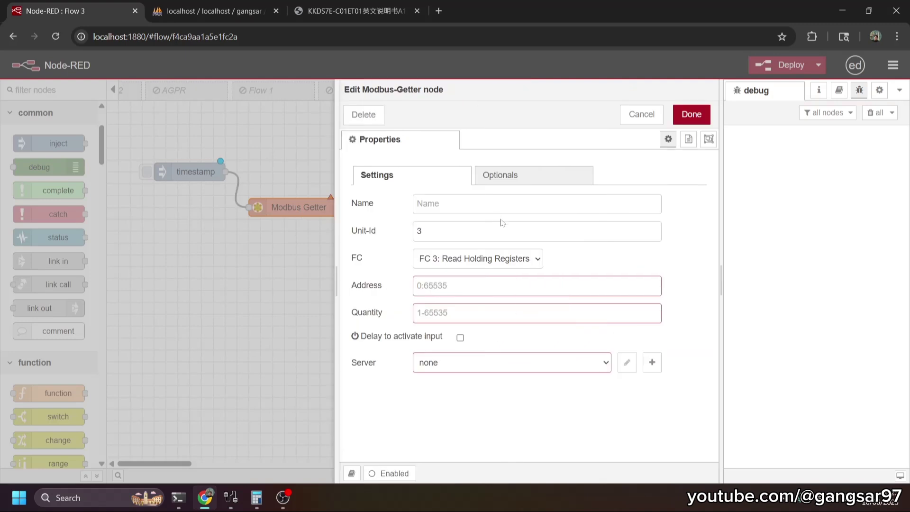
{"action": "type", "text": "16384"}
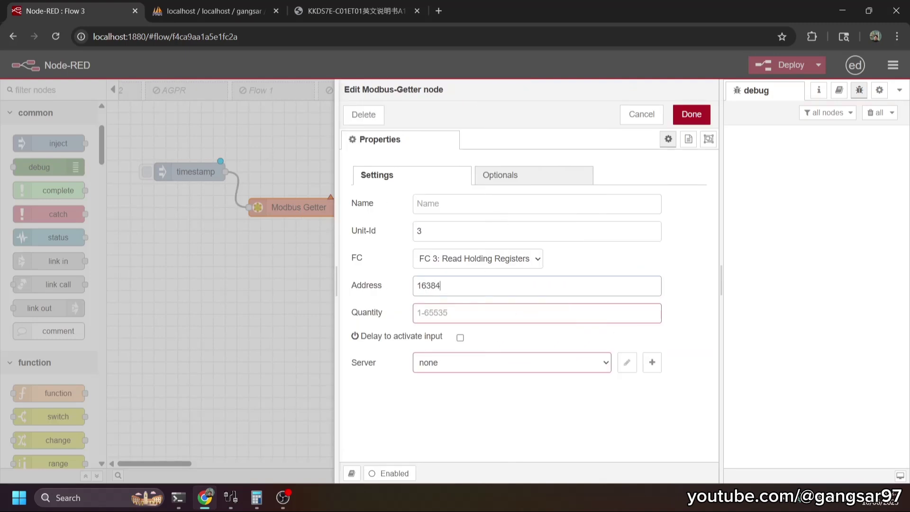
{"action": "left_click", "coordinate": [537, 312]}
{"action": "type", "text": "6"}
{"action": "left_click", "coordinate": [532, 365]}
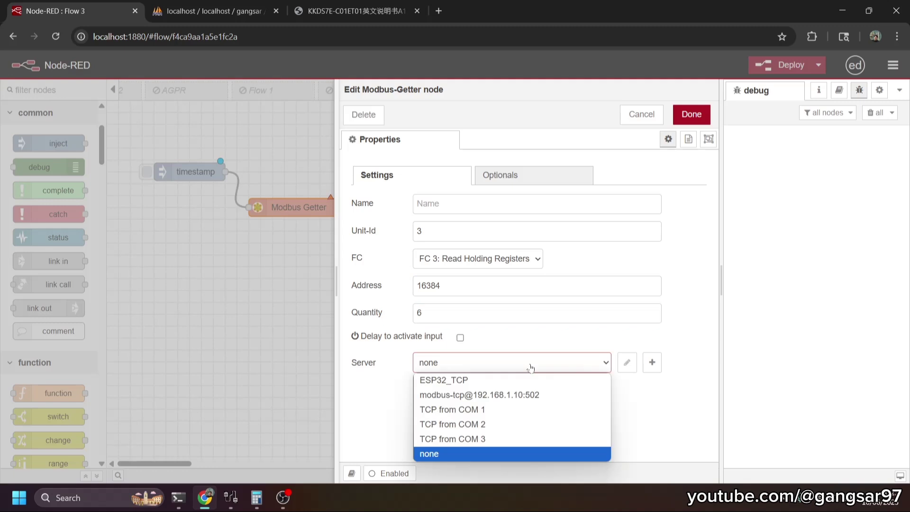
{"action": "left_click", "coordinate": [532, 366]}
- Add a Modbus TCP server at host 192.168.1.150 port 502 and confirm the Getter settings
{"action": "left_click", "coordinate": [652, 362]}
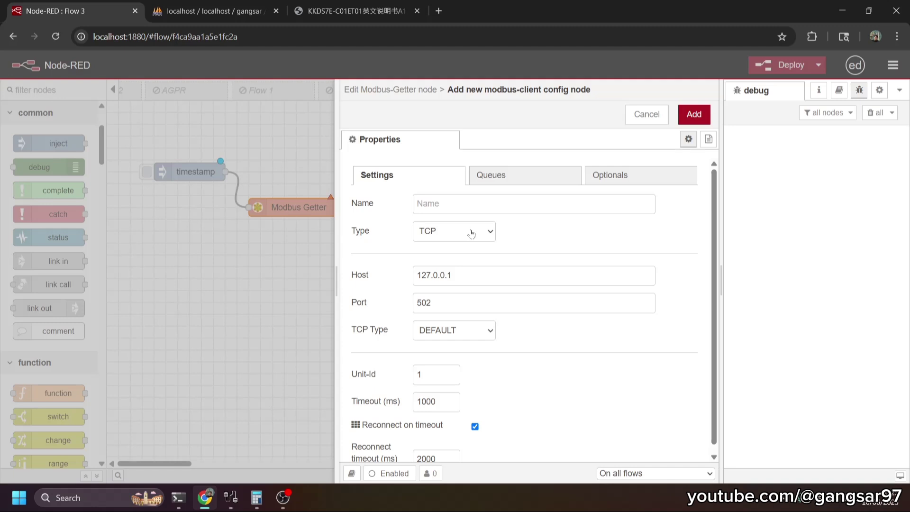
{"action": "left_click", "coordinate": [455, 275]}
{"action": "key", "text": "BackSpace"}
{"action": "key", "text": "BackSpace"}
{"action": "key", "text": "BackSpace"}
{"action": "key", "text": "BackSpace"}
{"action": "key", "text": "BackSpace"}
{"action": "key", "text": "BackSpace"}
{"action": "key", "text": "BackSpace"}
{"action": "key", "text": "BackSpace"}
{"action": "type", "text": "192.1566"}
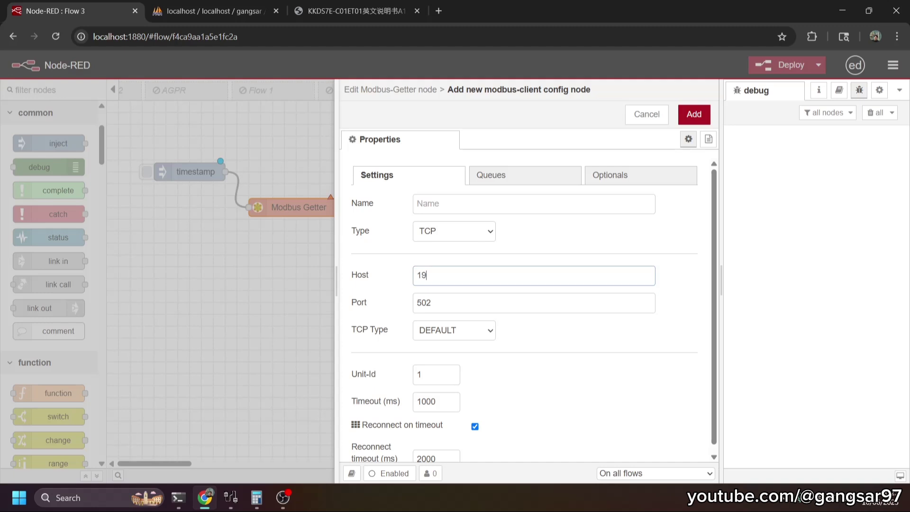
{"action": "key", "text": "BackSpace"}
{"action": "key", "text": "BackSpace"}
{"action": "key", "text": "BackSpace"}
{"action": "type", "text": "68.1.150"}
{"action": "key", "text": "Tab"}
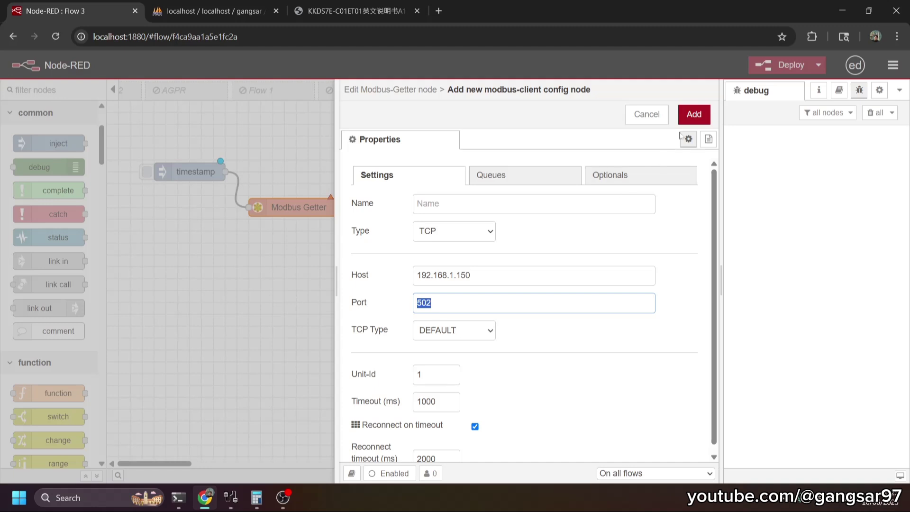
{"action": "left_click", "coordinate": [693, 114]}
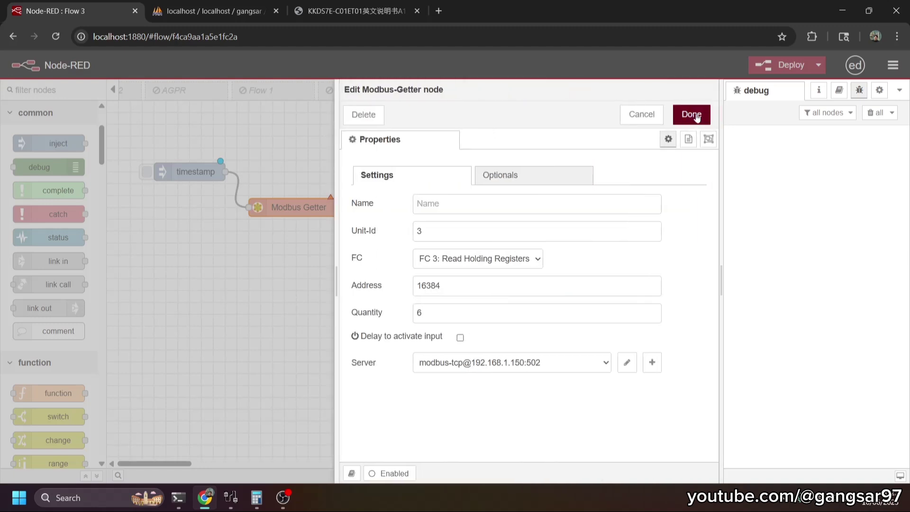
{"action": "left_click", "coordinate": [697, 117]}
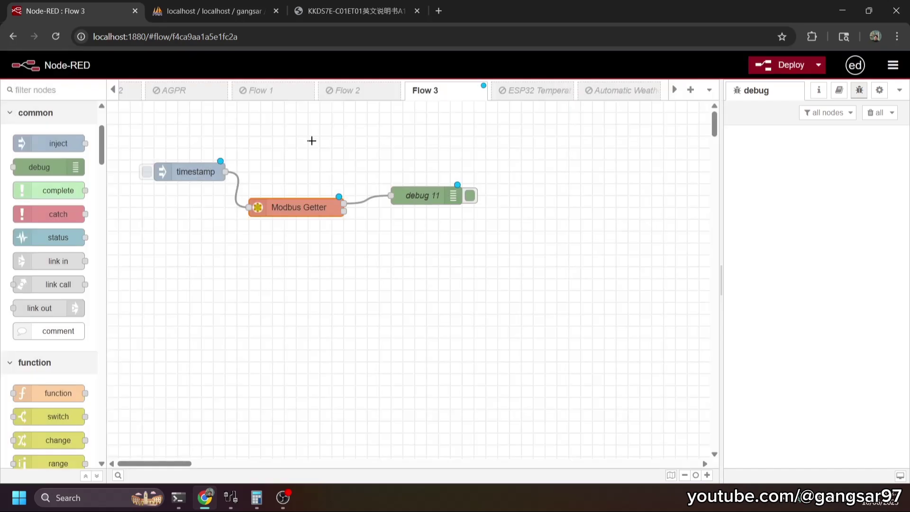
- Make the timestamp inject repeat at an interval of every 1 second
{"action": "left_click", "coordinate": [192, 169]}
{"action": "double_click", "coordinate": [192, 169]}
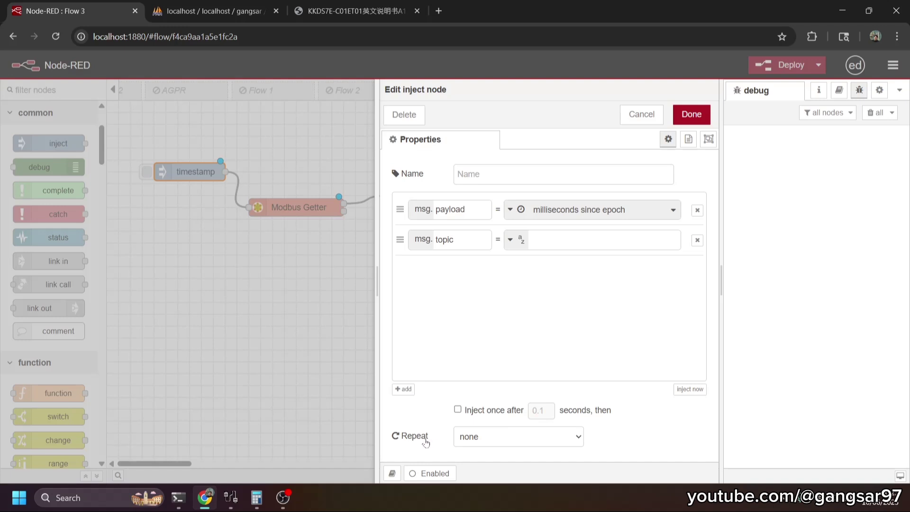
{"action": "left_click", "coordinate": [485, 441]}
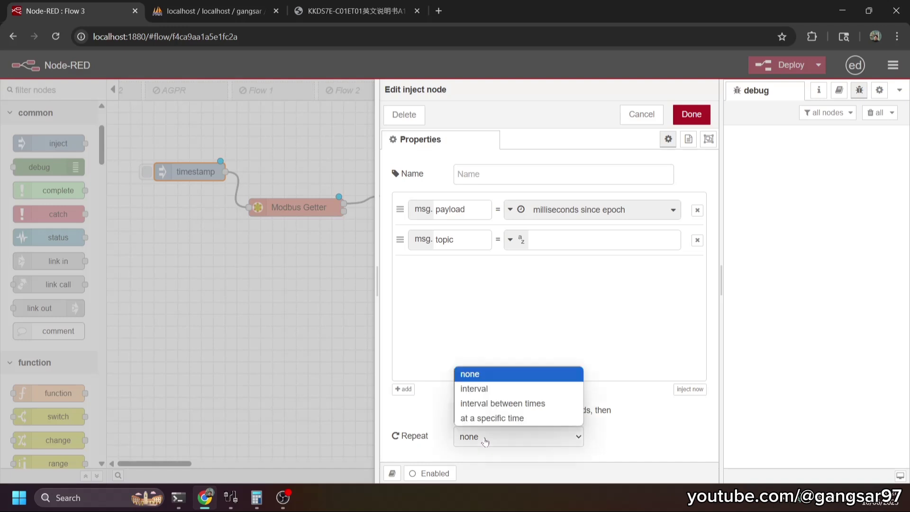
{"action": "left_click", "coordinate": [525, 392]}
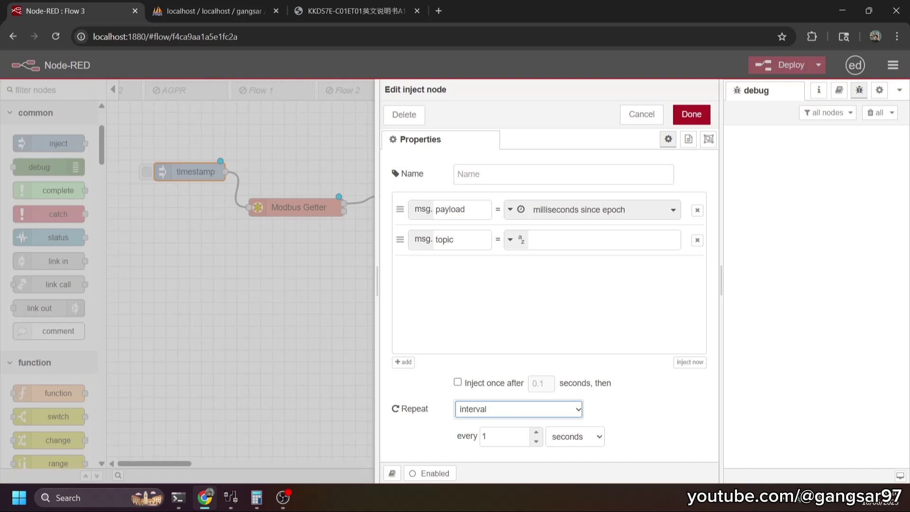
{"action": "left_click", "coordinate": [485, 436]}
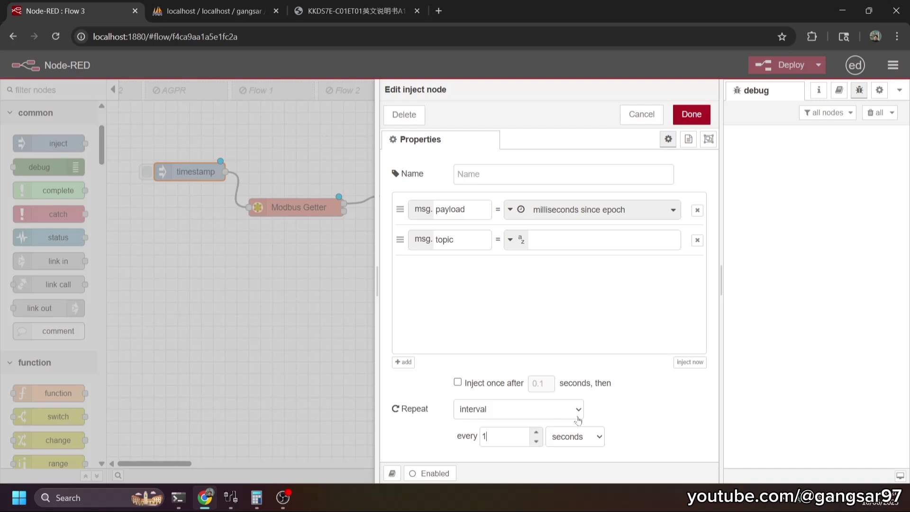
{"action": "left_click", "coordinate": [681, 111]}
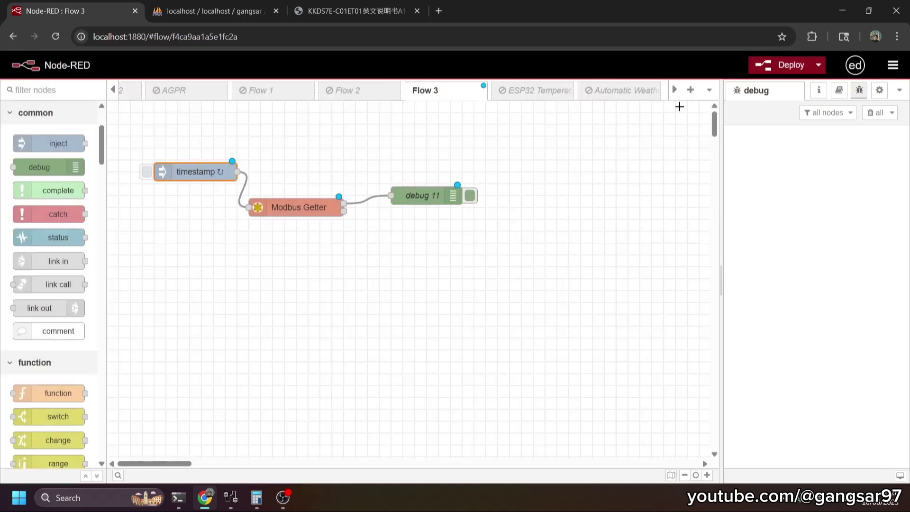
- Deploy the flow and expand a debug message showing the array 0, 2377, 0, 2376, 0, 2380
{"action": "left_click", "coordinate": [777, 65]}
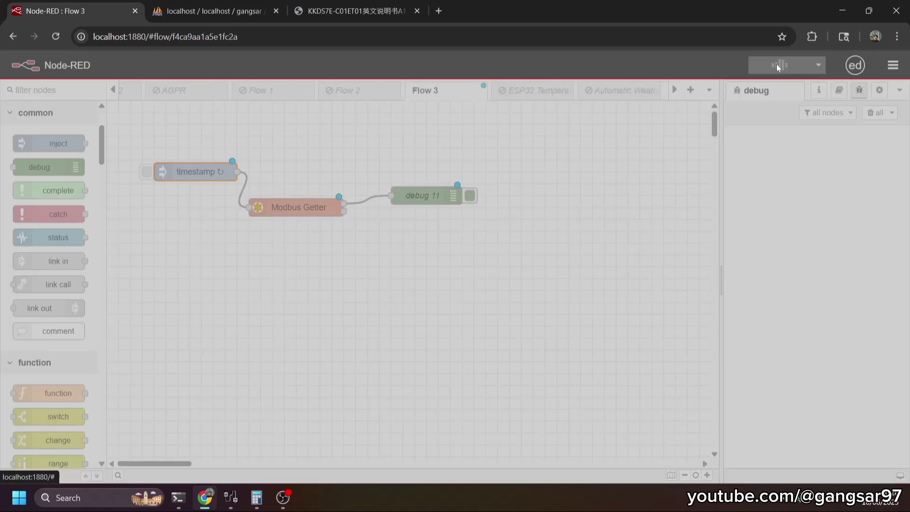
{"action": "left_click", "coordinate": [578, 104]}
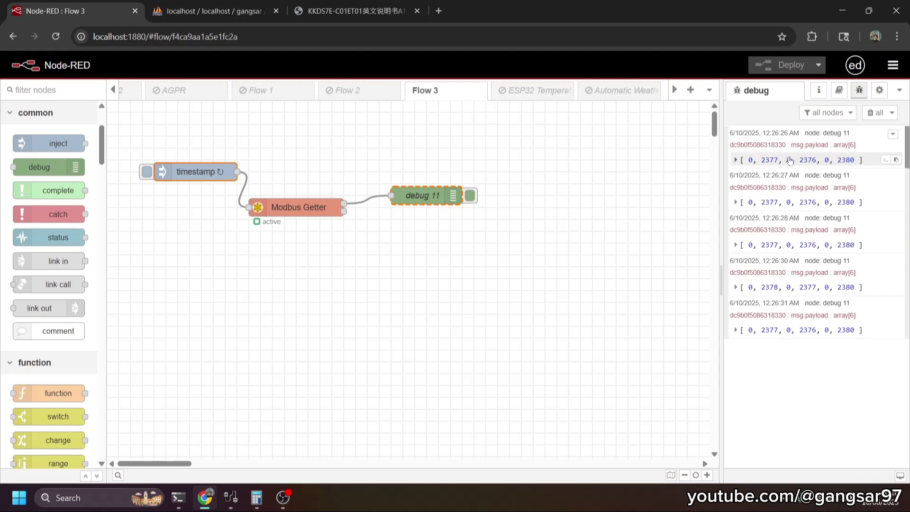
{"action": "left_click", "coordinate": [758, 160]}
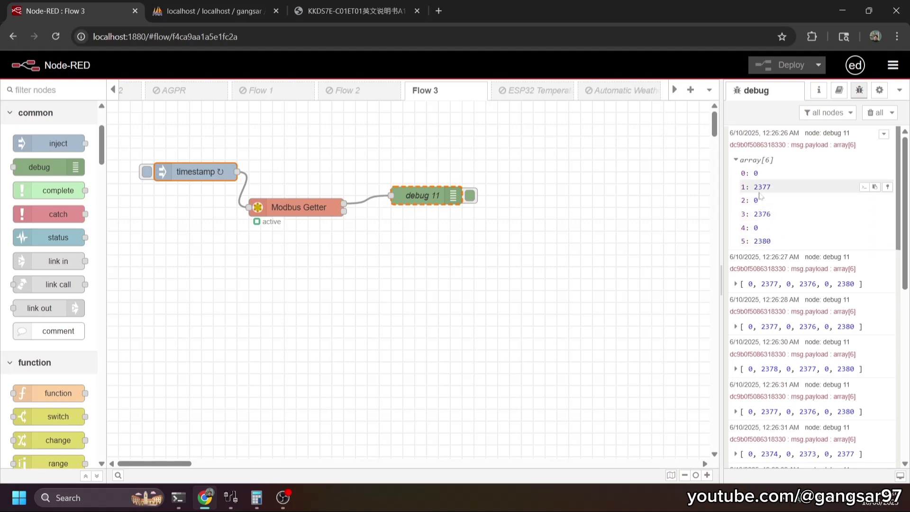
- Clear all debug sidebar messages, then switch to phpMyAdmin
{"action": "scroll", "coordinate": [760, 196], "scroll_direction": "up", "scroll_amount": 5}
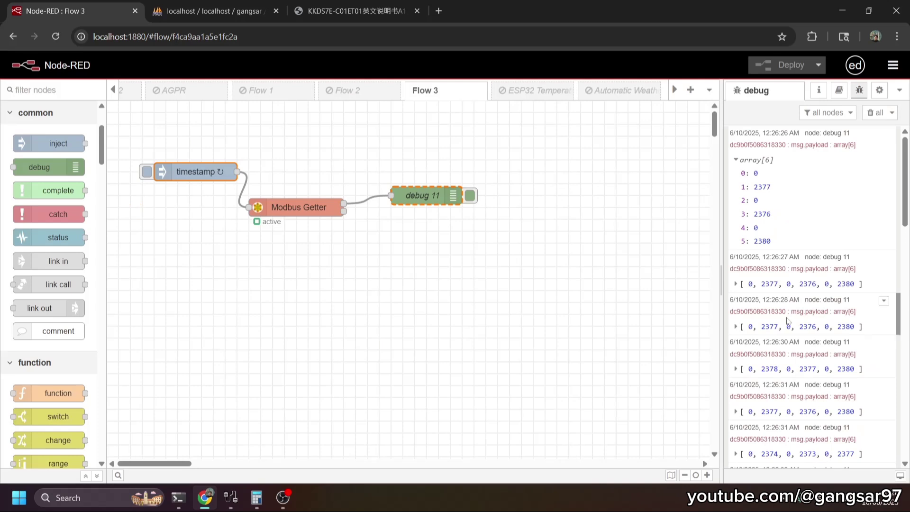
{"action": "left_click", "coordinate": [874, 112]}
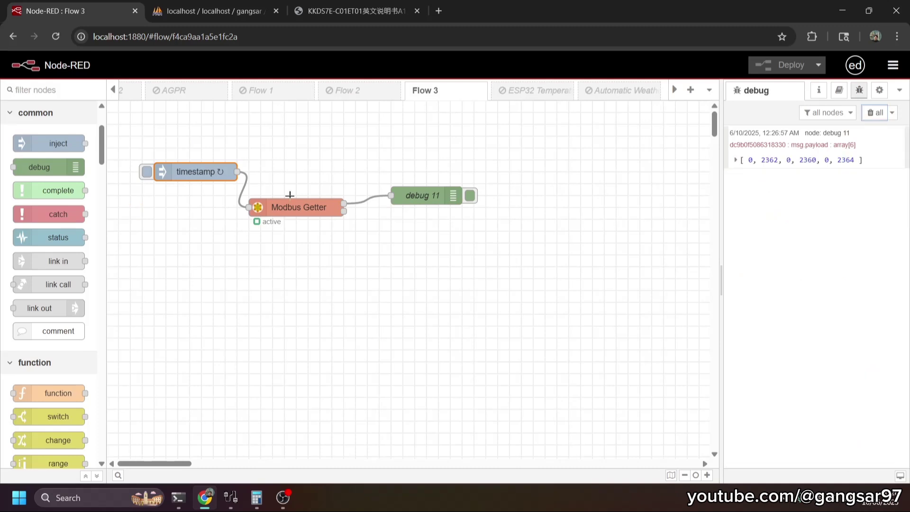
{"action": "left_click", "coordinate": [212, 4]}
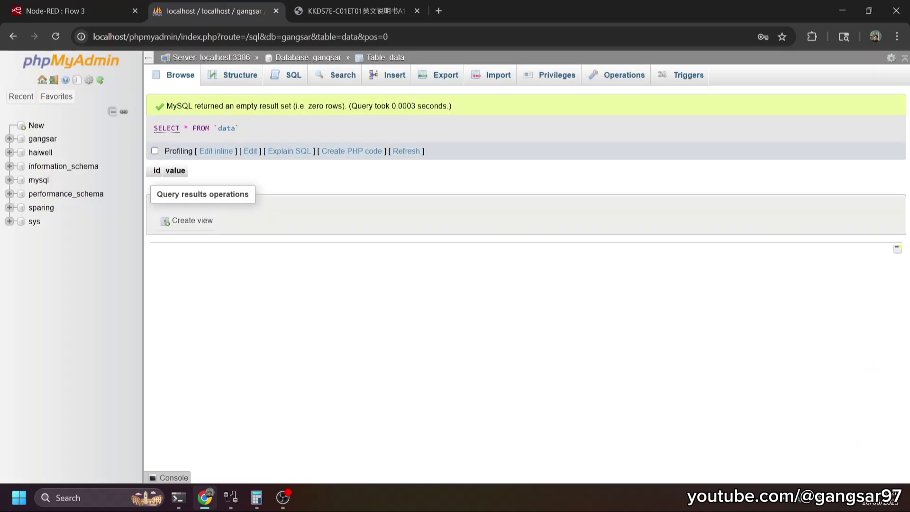
- From the phpMyAdmin server home, add a new database named 'renatta'
{"action": "left_click", "coordinate": [42, 82]}
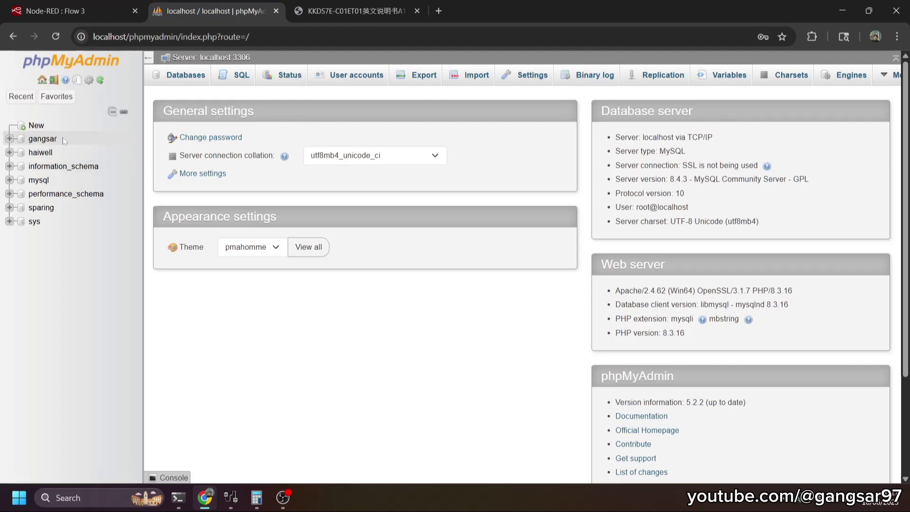
{"action": "left_click", "coordinate": [40, 127]}
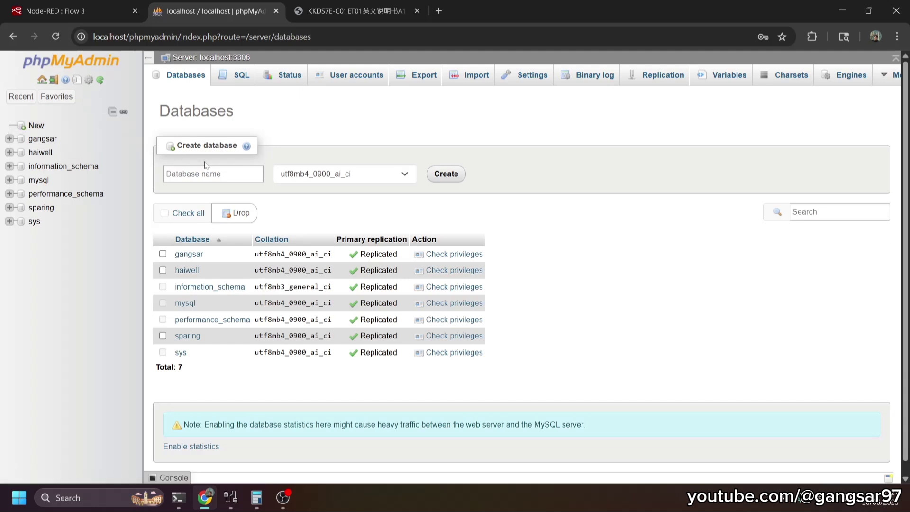
{"action": "left_click", "coordinate": [213, 173]}
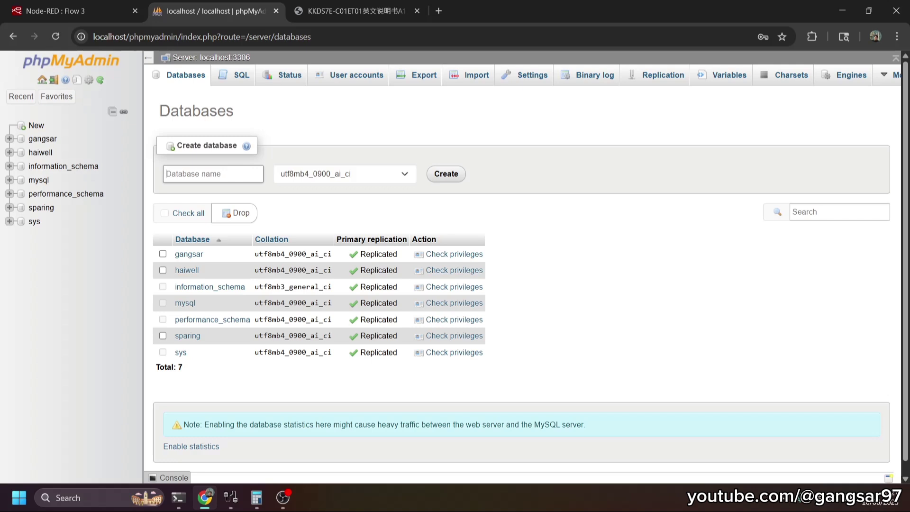
{"action": "type", "text": "renatta"}
{"action": "left_click", "coordinate": [444, 174]}
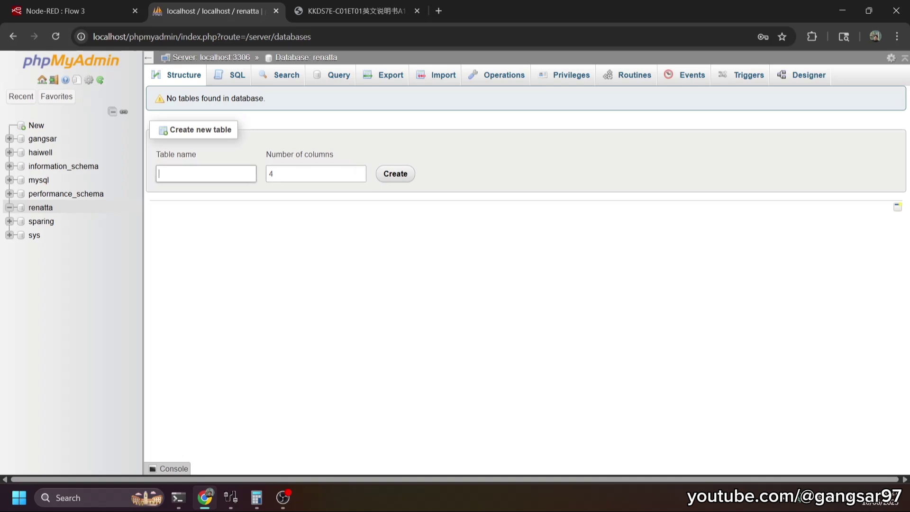
- Start table 'parameter' with four columns named id, voltage_R, voltage_S and voltage_T
{"action": "type", "text": "parameter"}
{"action": "left_click", "coordinate": [396, 174]}
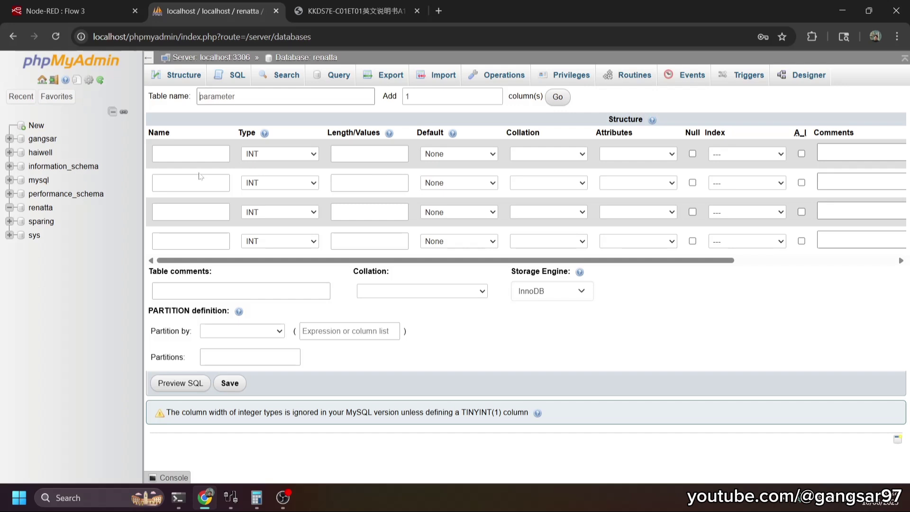
{"action": "left_click", "coordinate": [192, 153]}
{"action": "type", "text": "id"}
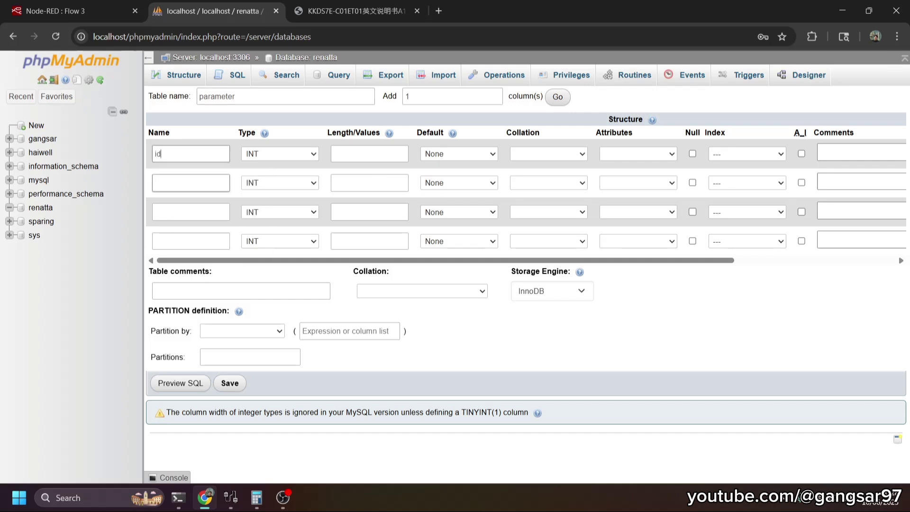
{"action": "left_click", "coordinate": [191, 182]}
{"action": "type", "text": "voltage"}
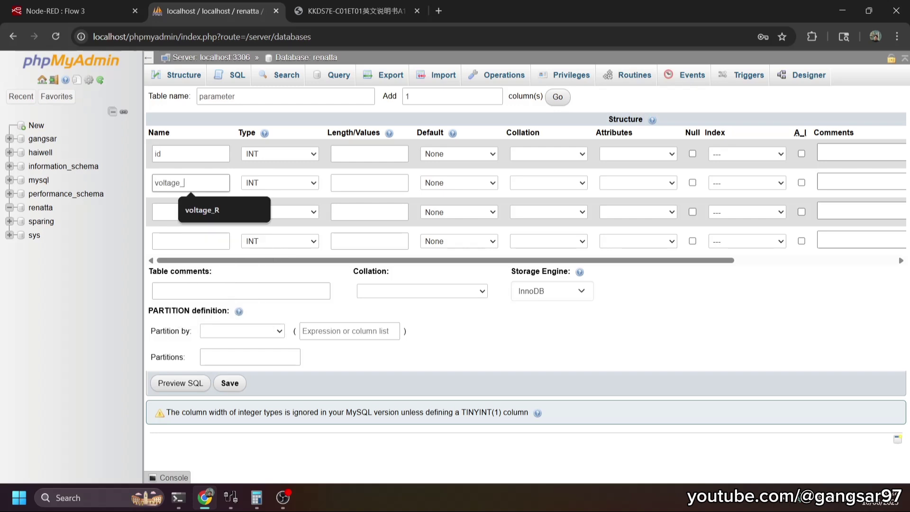
{"action": "type", "text": "_R"}
{"action": "left_click", "coordinate": [191, 212]}
{"action": "type", "text": "v"}
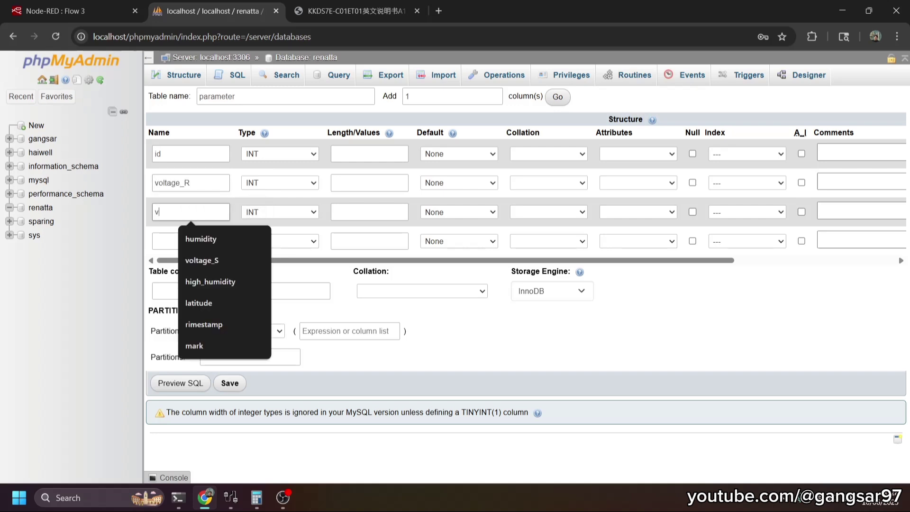
{"action": "type", "text": "oltage_S"}
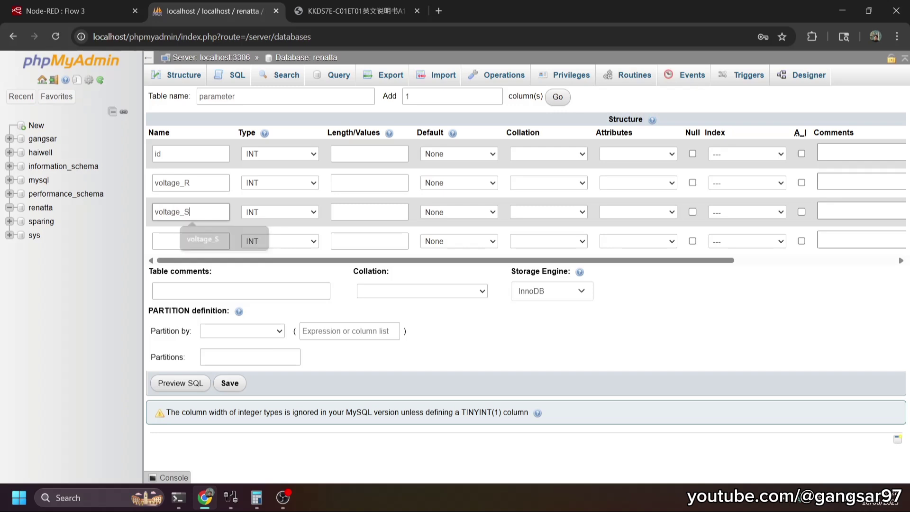
{"action": "left_click", "coordinate": [191, 241]}
{"action": "type", "text": "voltag"}
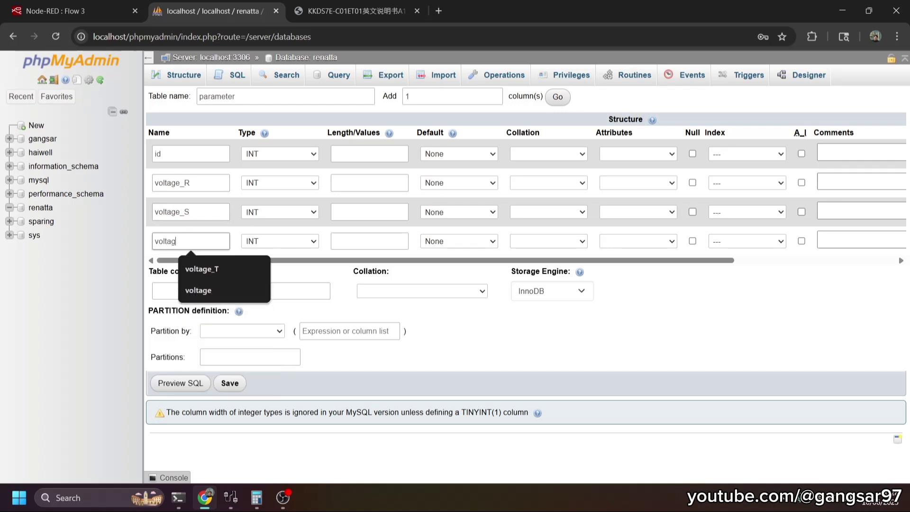
{"action": "type", "text": "e_T"}
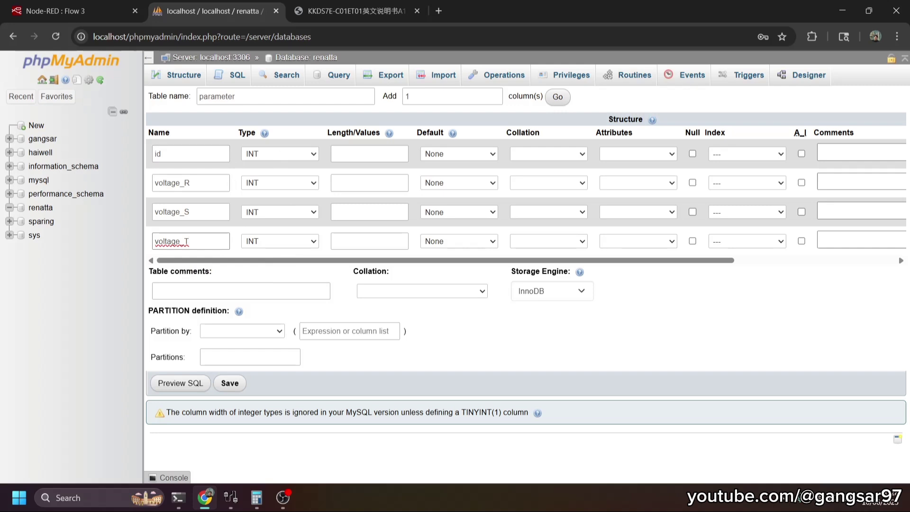
- Set the voltage_R, voltage_S and voltage_T column types to FLOAT
{"action": "left_click", "coordinate": [297, 183]}
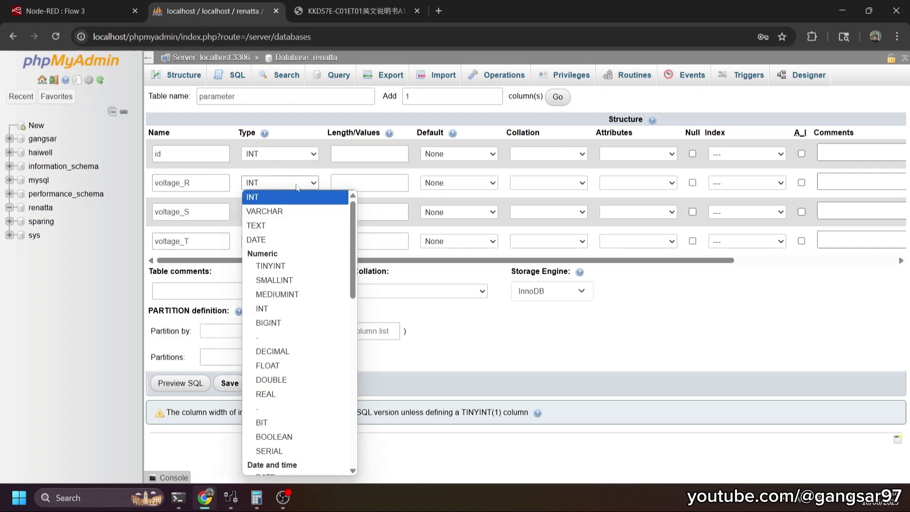
{"action": "left_click", "coordinate": [275, 365]}
{"action": "left_click", "coordinate": [289, 212]}
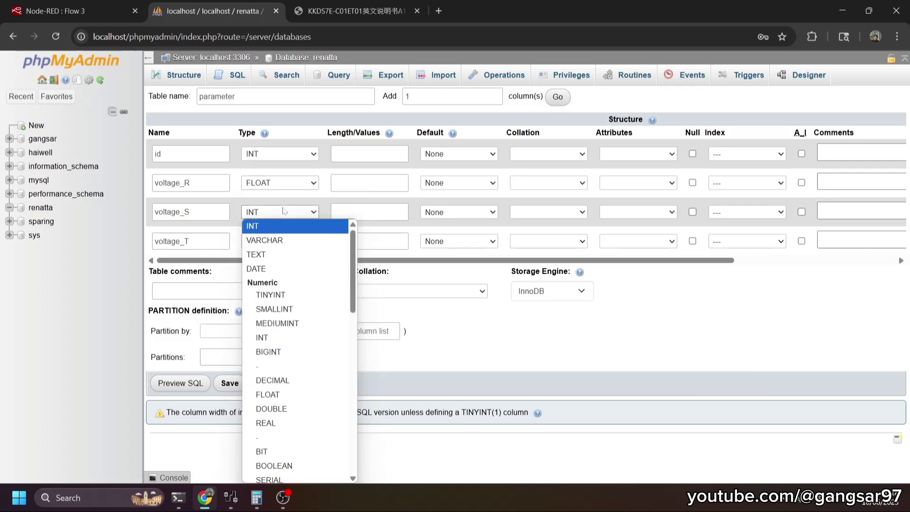
{"action": "left_click", "coordinate": [288, 396]}
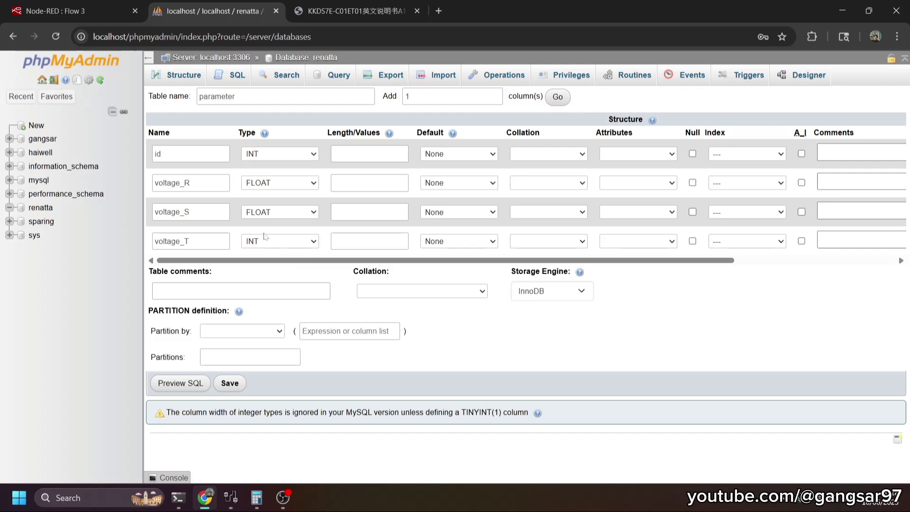
{"action": "left_click", "coordinate": [288, 243]}
{"action": "left_click", "coordinate": [277, 423]}
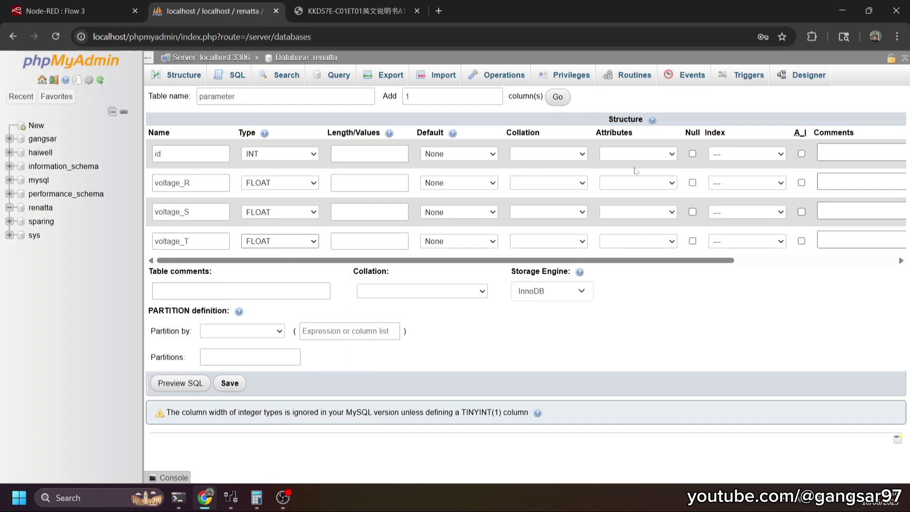
- Make id an auto-increment PRIMARY key and append one more column row
{"action": "left_click", "coordinate": [801, 154]}
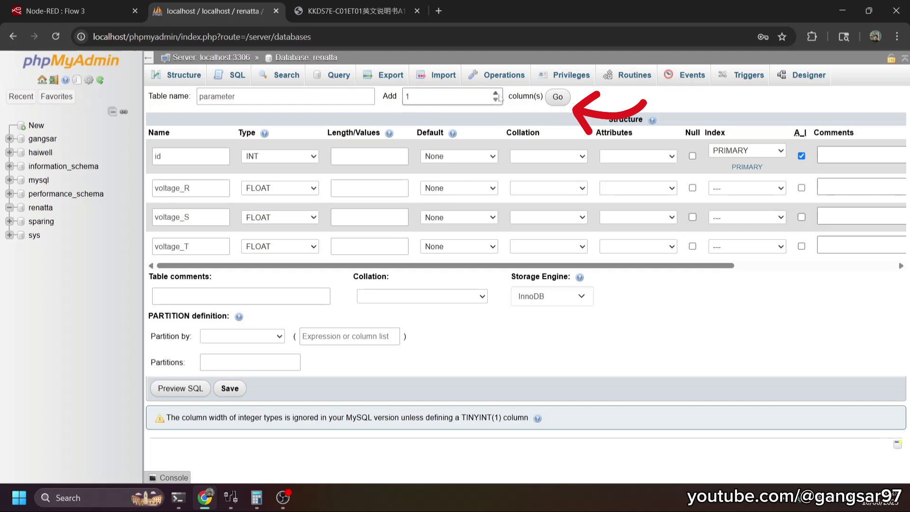
{"action": "left_click", "coordinate": [557, 107]}
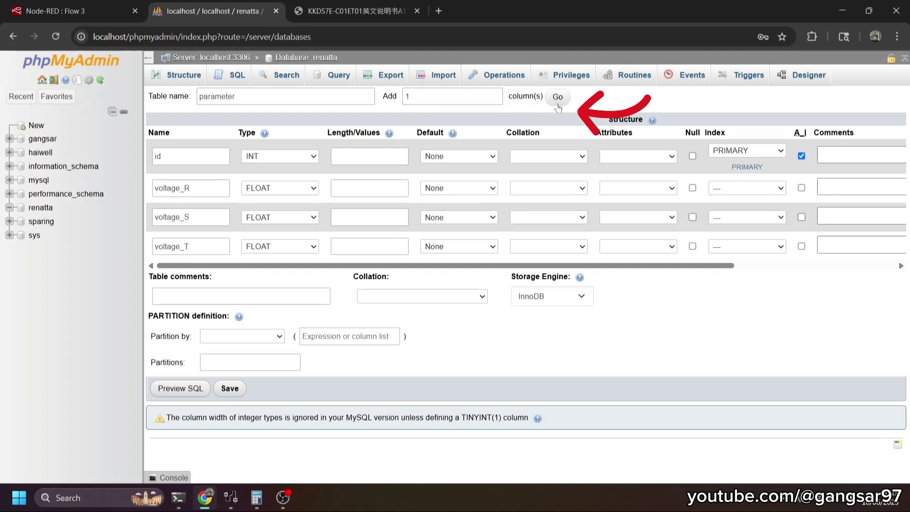
{"action": "left_click", "coordinate": [559, 98]}
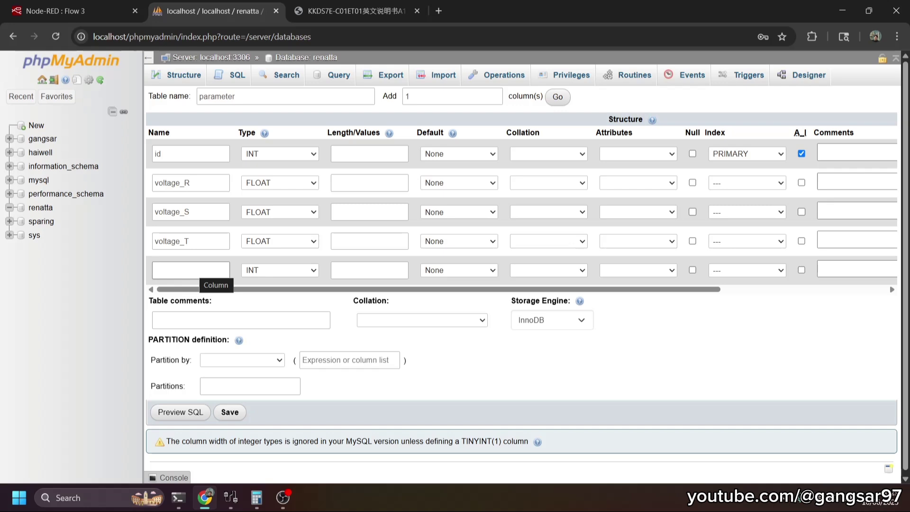
- Name the fifth column timestamp, give it type TIMESTAMP and default CURRENT_TIMESTAMP, and save the parameter table
{"action": "left_click", "coordinate": [191, 270]}
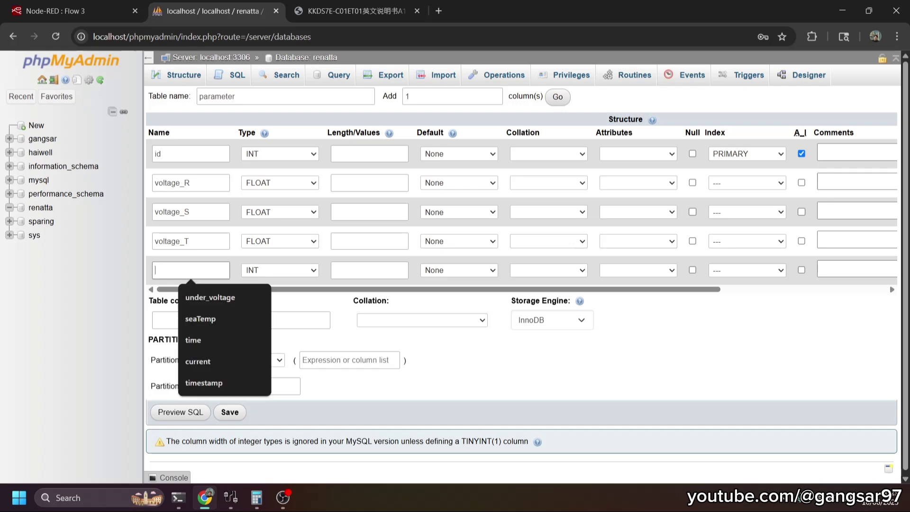
{"action": "type", "text": "timestamp"}
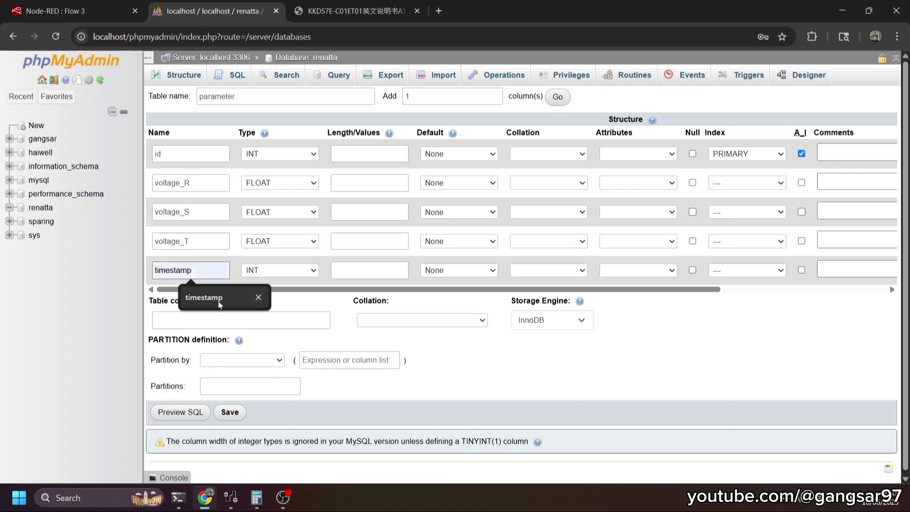
{"action": "left_click", "coordinate": [219, 305]}
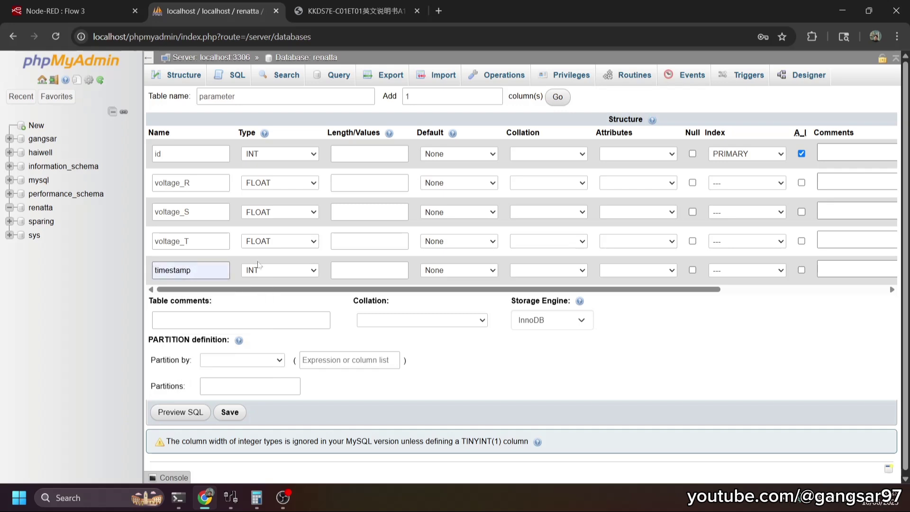
{"action": "left_click", "coordinate": [285, 271]}
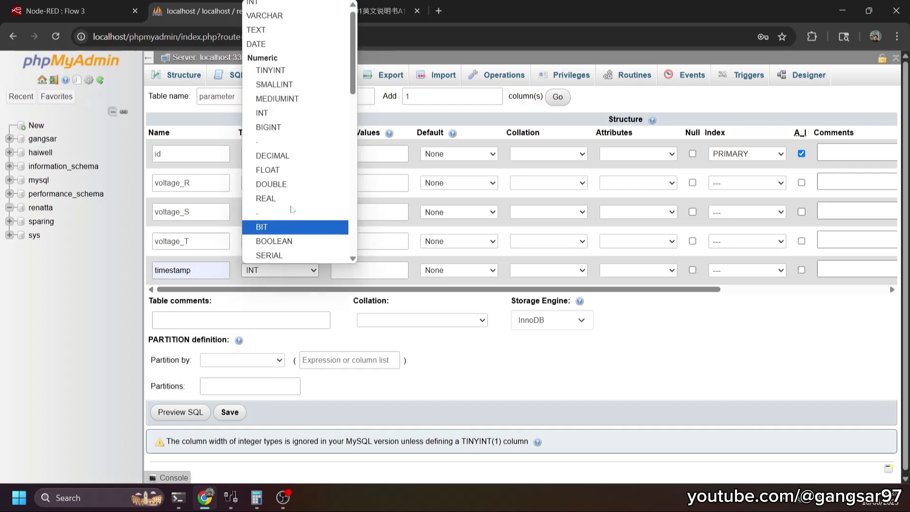
{"action": "scroll", "coordinate": [296, 161], "scroll_direction": "down", "scroll_amount": 3}
{"action": "scroll", "coordinate": [296, 162], "scroll_direction": "down", "scroll_amount": 3}
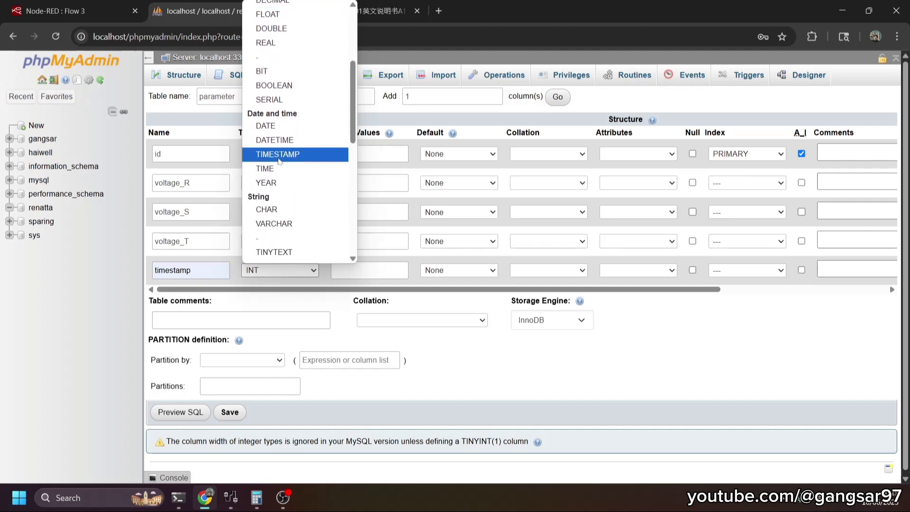
{"action": "left_click", "coordinate": [279, 159]}
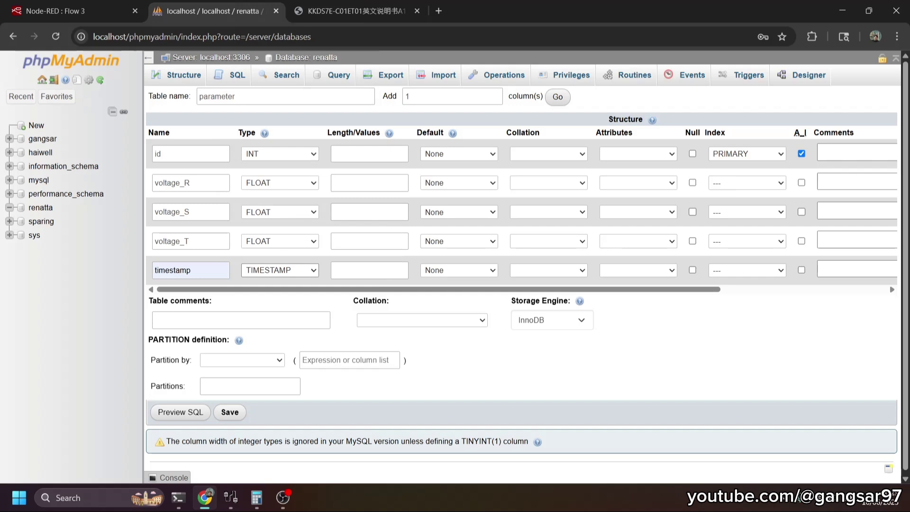
{"action": "left_click", "coordinate": [457, 271]}
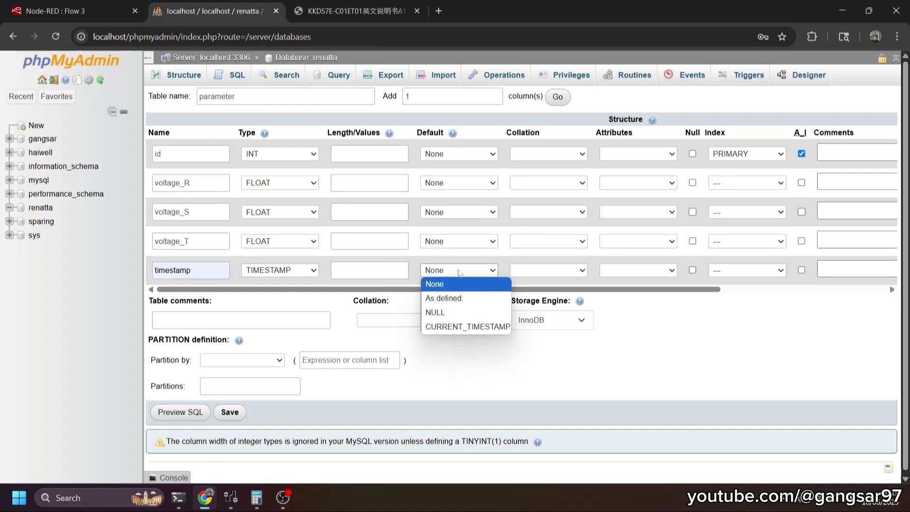
{"action": "left_click", "coordinate": [479, 328]}
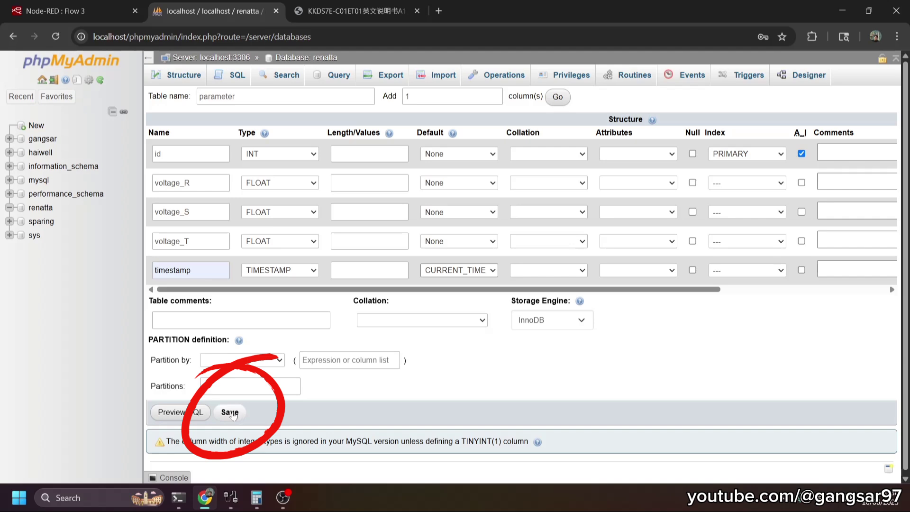
{"action": "left_click", "coordinate": [230, 412]}
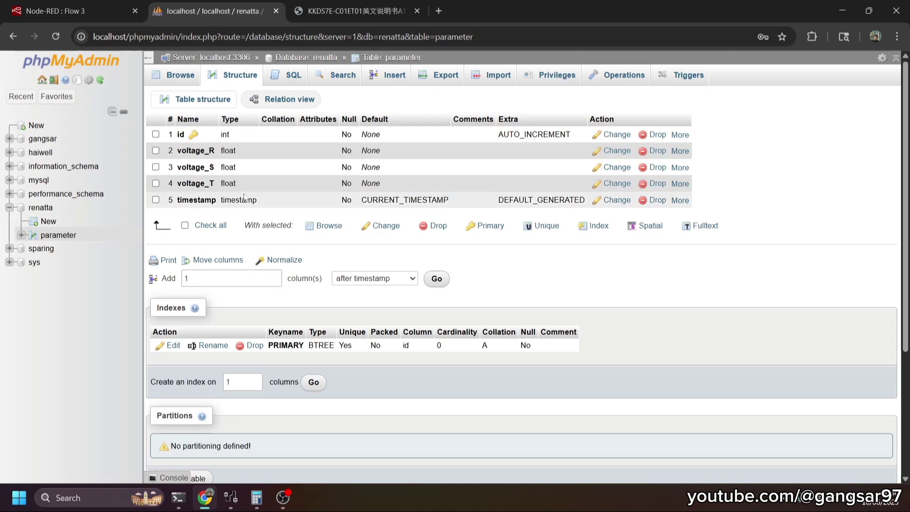
- Back in Node-RED, delete the debug 11 node from Flow 3
{"action": "left_click", "coordinate": [71, 11]}
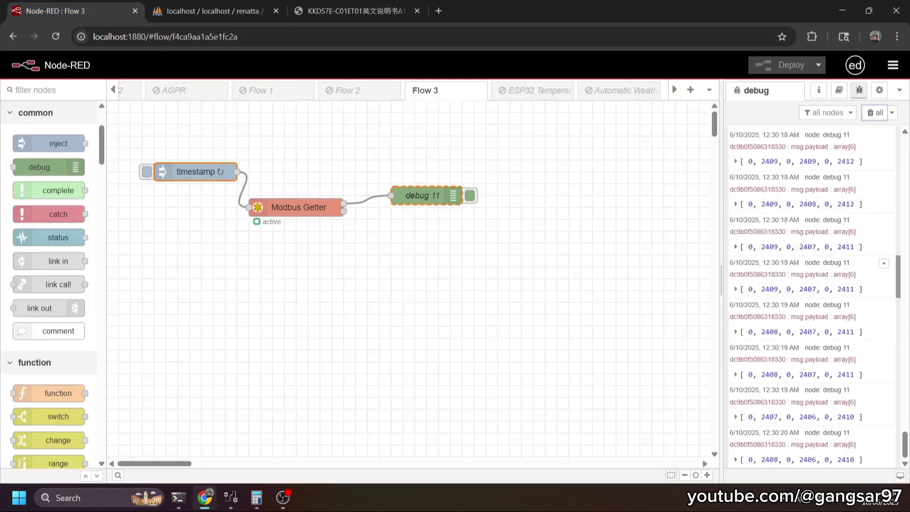
{"action": "left_click", "coordinate": [436, 197]}
{"action": "key", "text": "Delete"}
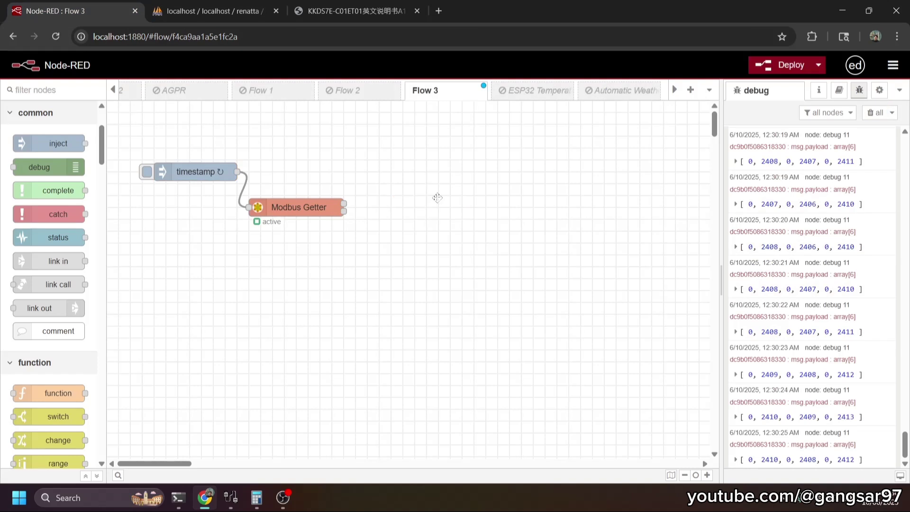
- Confirm node-red-node-mysql 2.0.0 appears among the installed palette packages
{"action": "left_click", "coordinate": [893, 66]}
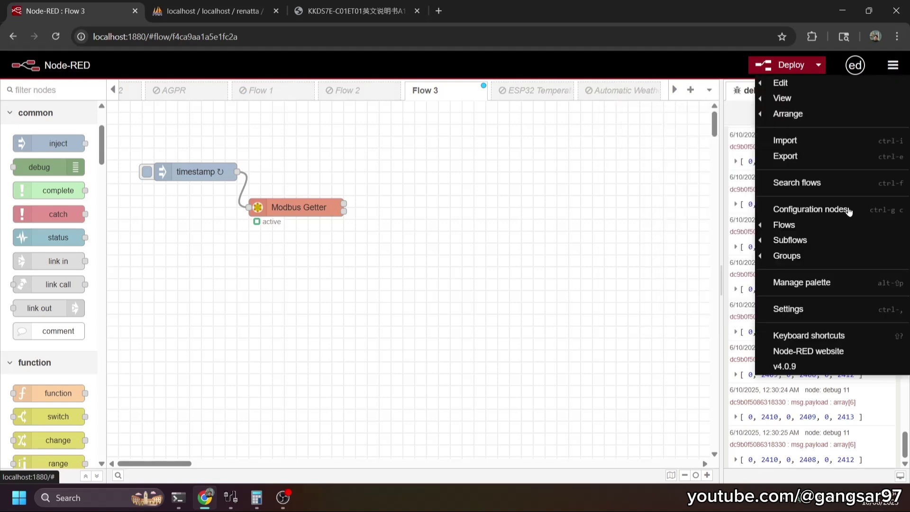
{"action": "left_click", "coordinate": [812, 285]}
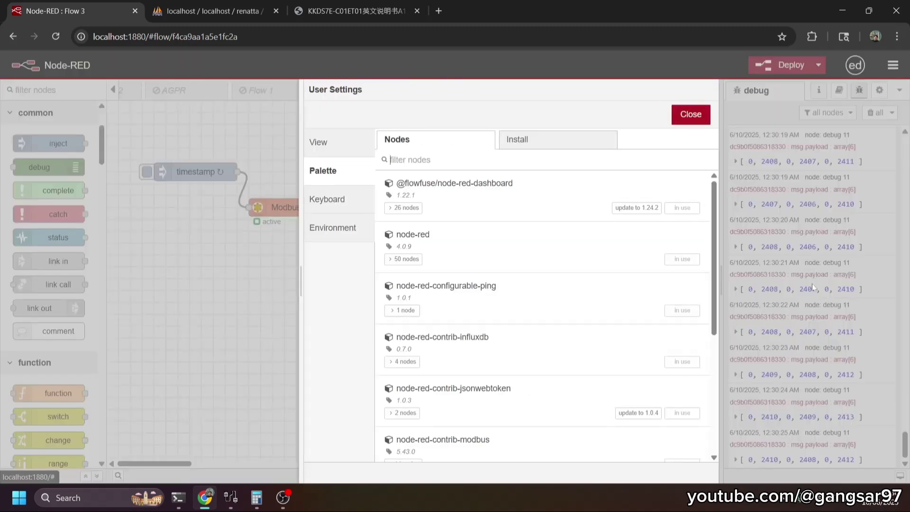
{"action": "scroll", "coordinate": [503, 310], "scroll_direction": "down", "scroll_amount": 1}
{"action": "scroll", "coordinate": [503, 310], "scroll_direction": "down", "scroll_amount": 3}
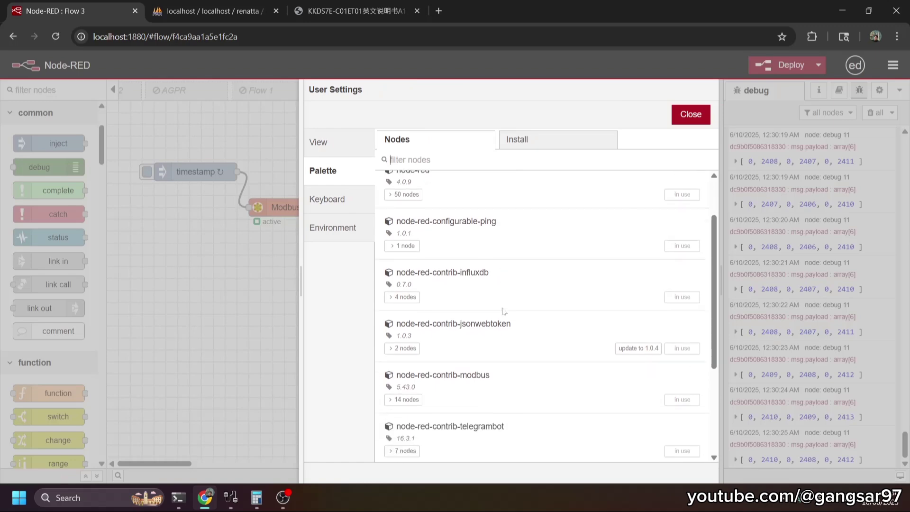
{"action": "scroll", "coordinate": [503, 310], "scroll_direction": "down", "scroll_amount": 2}
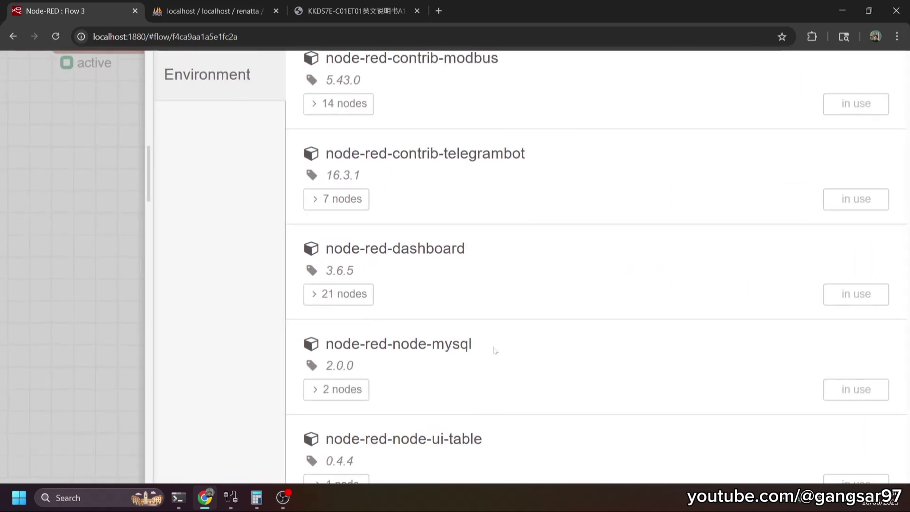
{"action": "left_click_drag", "start_coordinate": [476, 345], "coordinate": [325, 344]}
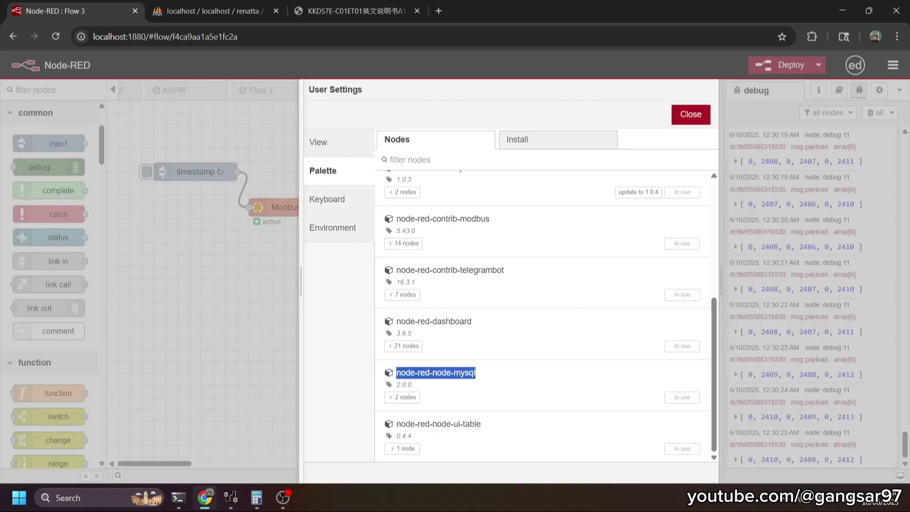
{"action": "key", "text": "Escape"}
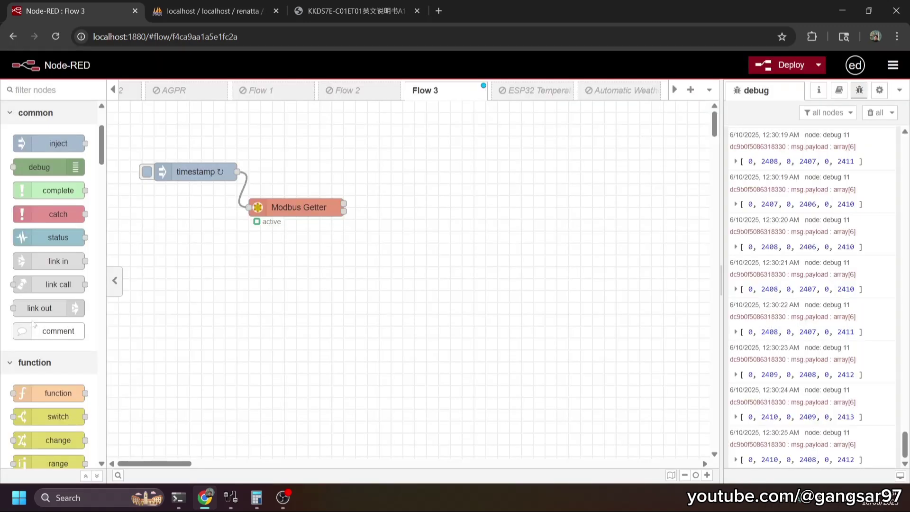
- Place a mysql node from the storage palette to the right of Modbus Getter and open its settings
{"action": "scroll", "coordinate": [32, 324], "scroll_direction": "down", "scroll_amount": 10}
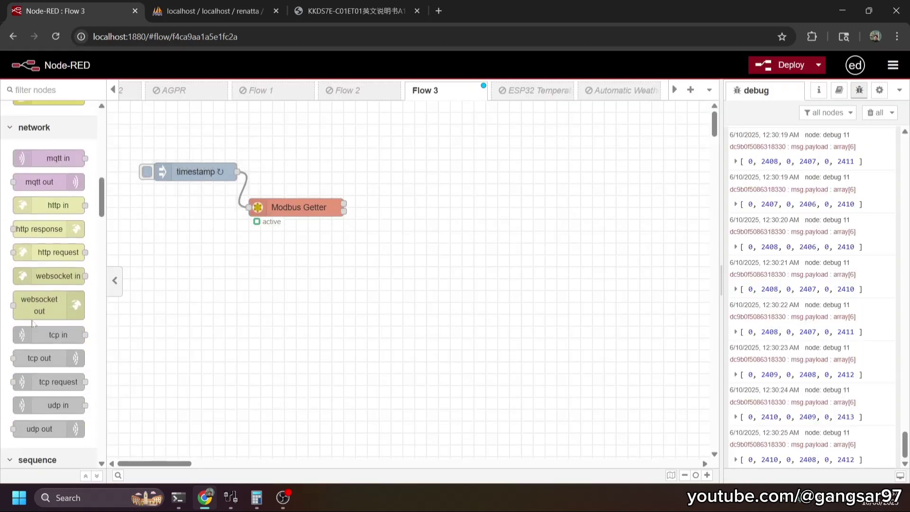
{"action": "scroll", "coordinate": [32, 324], "scroll_direction": "down", "scroll_amount": 10}
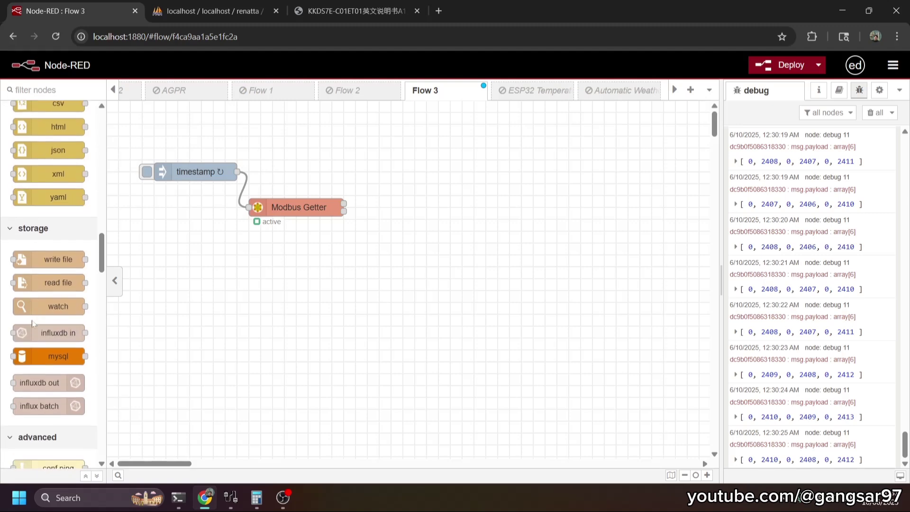
{"action": "scroll", "coordinate": [32, 324], "scroll_direction": "down", "scroll_amount": 3}
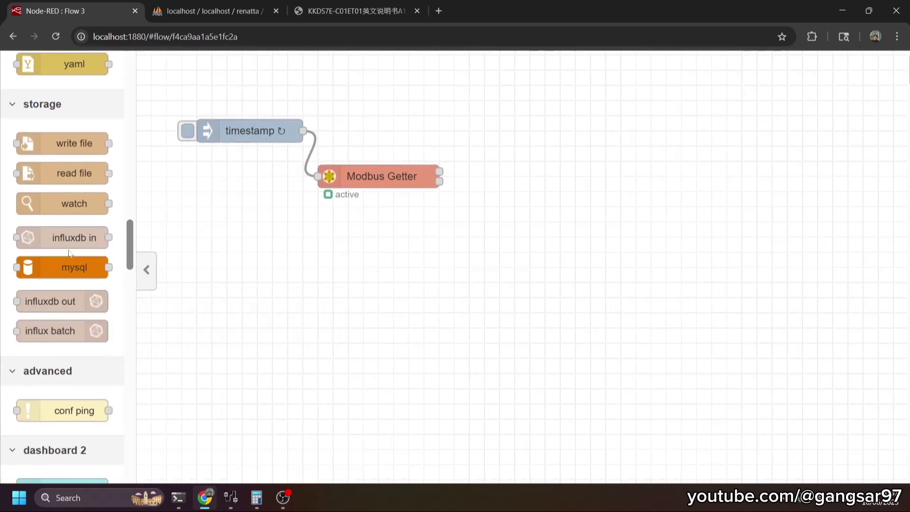
{"action": "scroll", "coordinate": [33, 318], "scroll_direction": "up", "scroll_amount": 2}
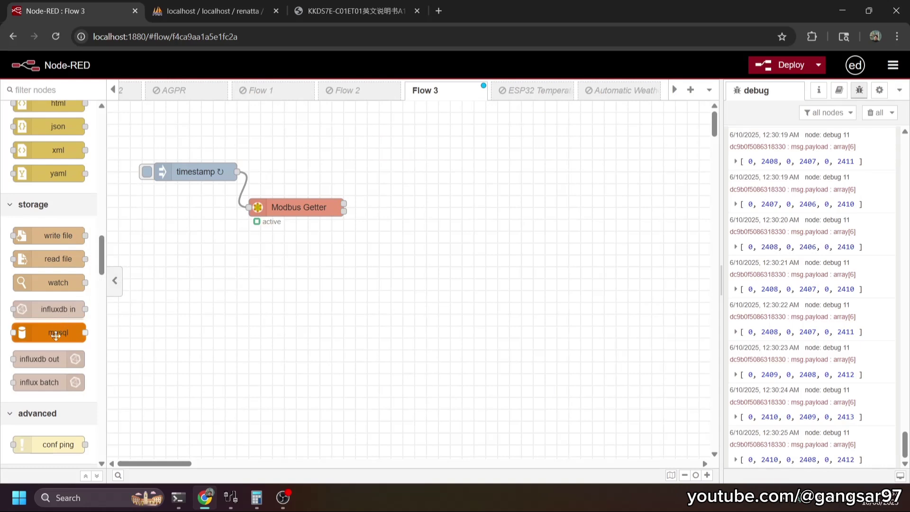
{"action": "left_click_drag", "start_coordinate": [67, 333], "coordinate": [507, 200]}
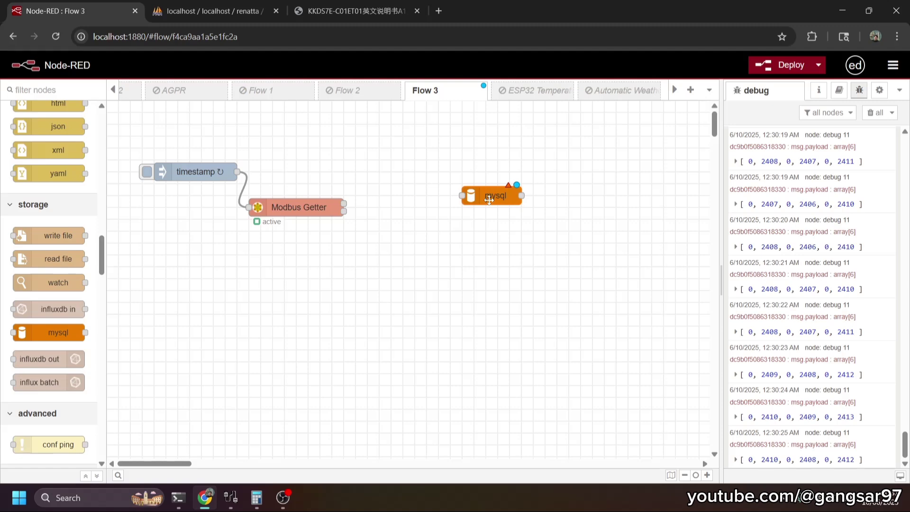
{"action": "double_click", "coordinate": [500, 197]}
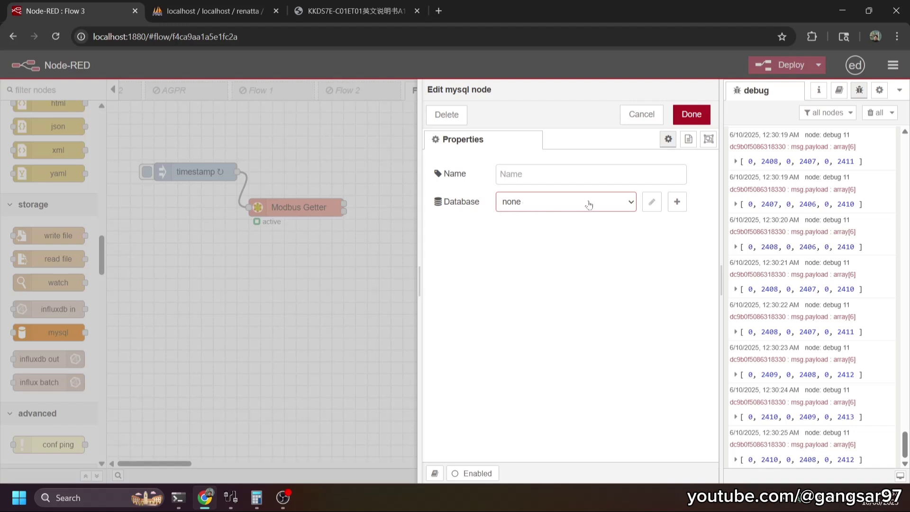
- Create a new MySQL connection with host 127.0.0.1, port 3306, user root and the account password
{"action": "left_click", "coordinate": [680, 201]}
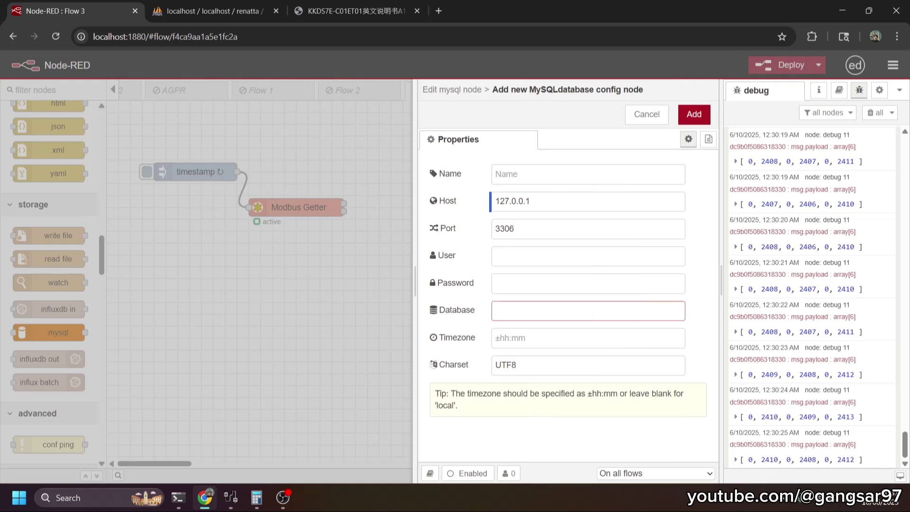
{"action": "left_click", "coordinate": [514, 228]}
{"action": "left_click", "coordinate": [529, 201]}
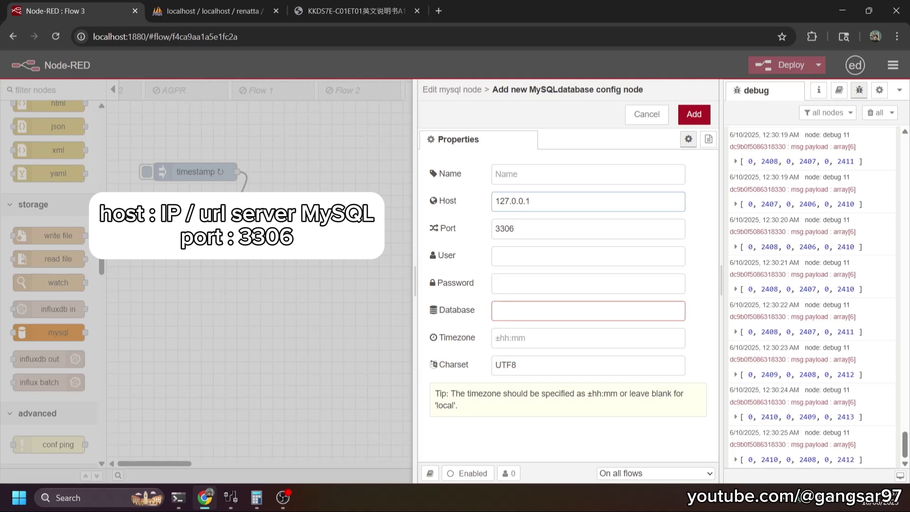
{"action": "left_click", "coordinate": [587, 256]}
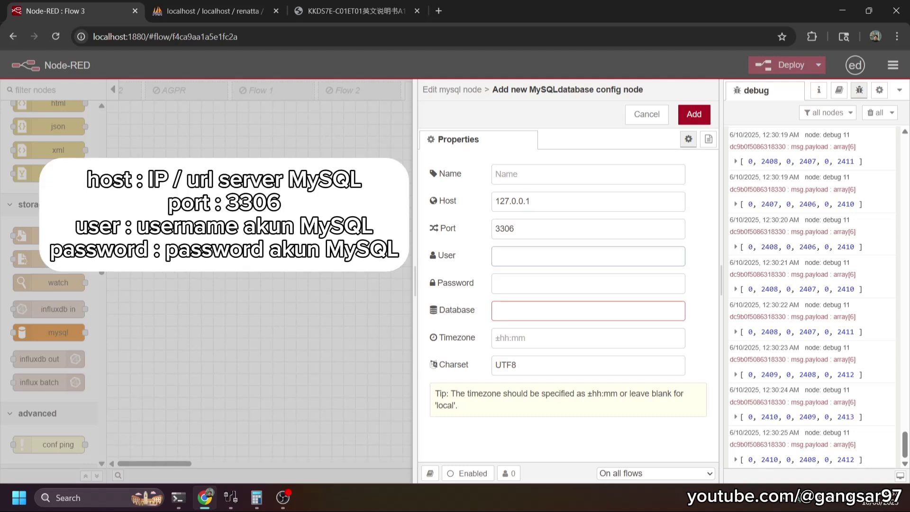
{"action": "type", "text": "root"}
{"action": "left_click", "coordinate": [587, 283]}
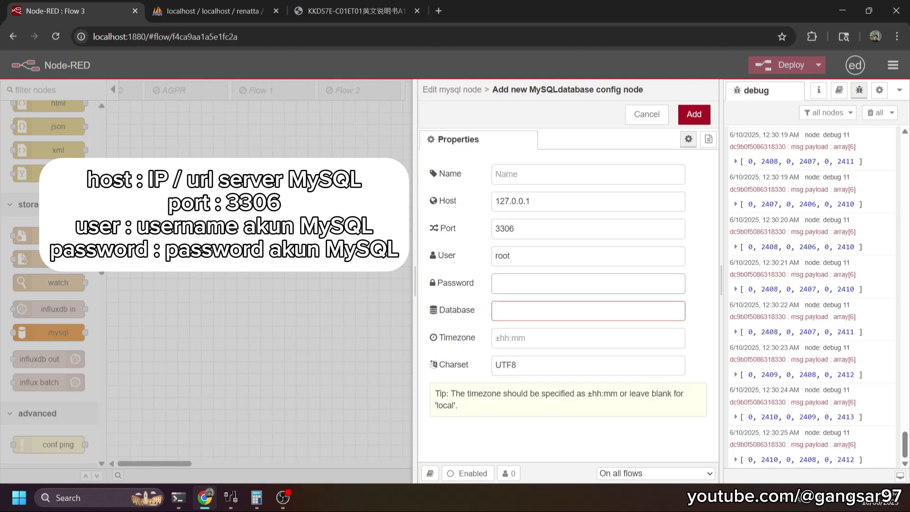
{"action": "type", "text": "•••••••"}
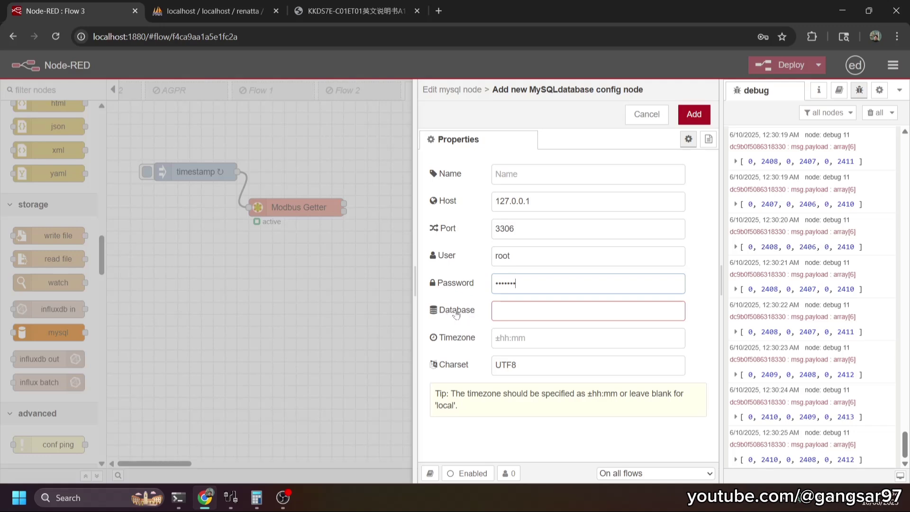
{"action": "left_click", "coordinate": [204, 3]}
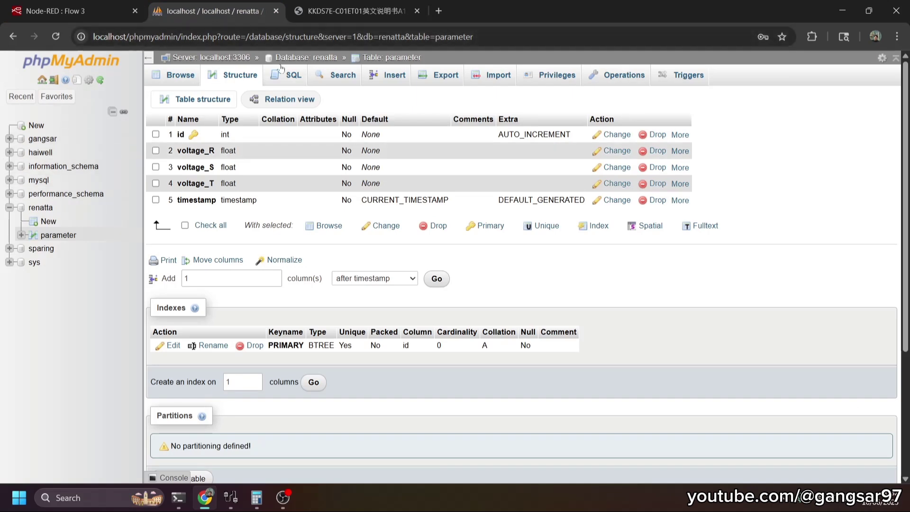
- Review the parameter table's five columns in phpMyAdmin, then go back to Node-RED's Database field
{"action": "scroll", "coordinate": [303, 87], "scroll_direction": "up", "scroll_amount": 5}
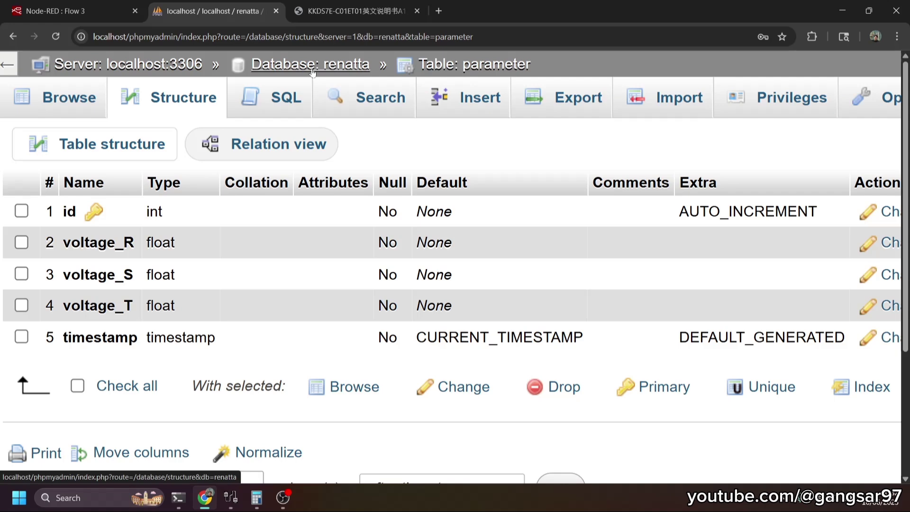
{"action": "scroll", "coordinate": [312, 72], "scroll_direction": "down", "scroll_amount": 4}
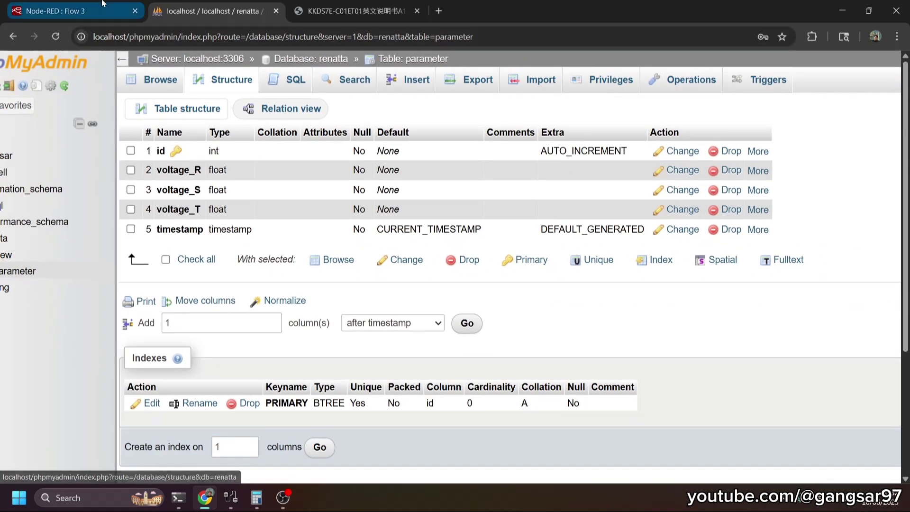
{"action": "left_click", "coordinate": [102, 3]}
{"action": "left_click", "coordinate": [495, 313]}
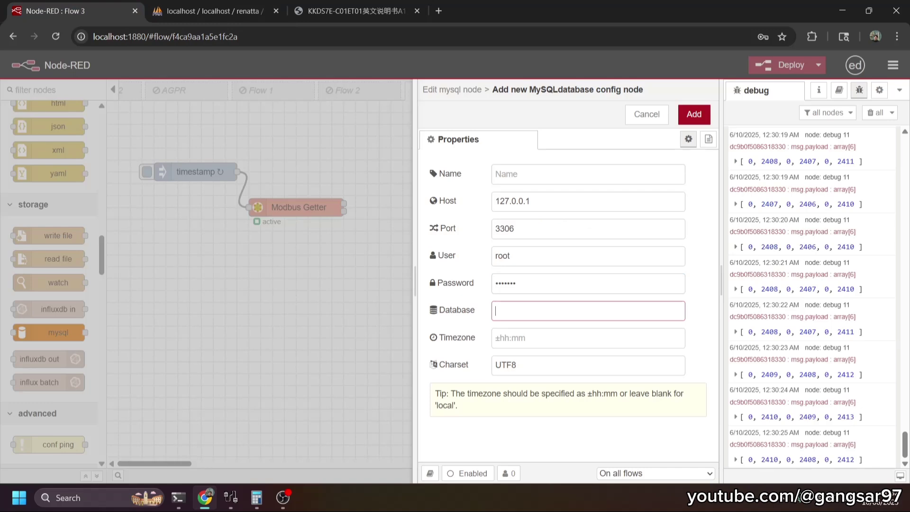
- Set the connection's database to renatta, save the config and node, and move the node further right
{"action": "type", "text": "renatta"}
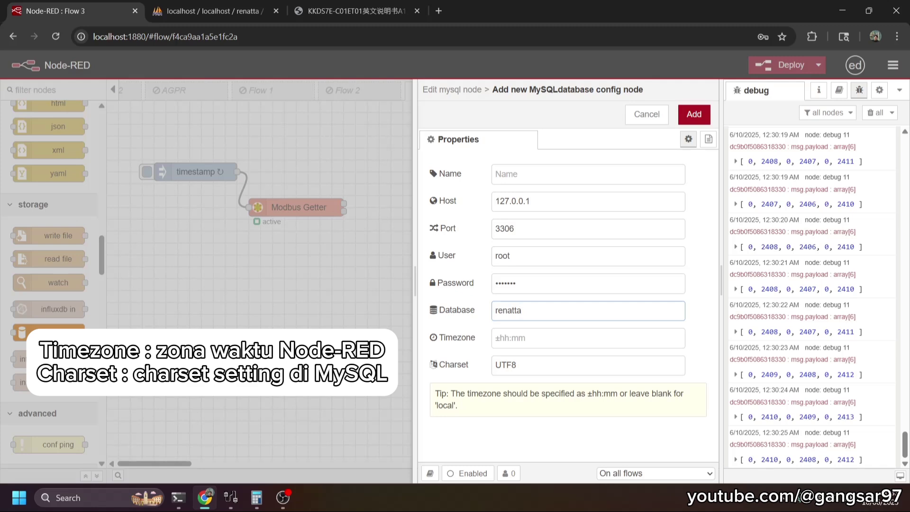
{"action": "left_click", "coordinate": [691, 113]}
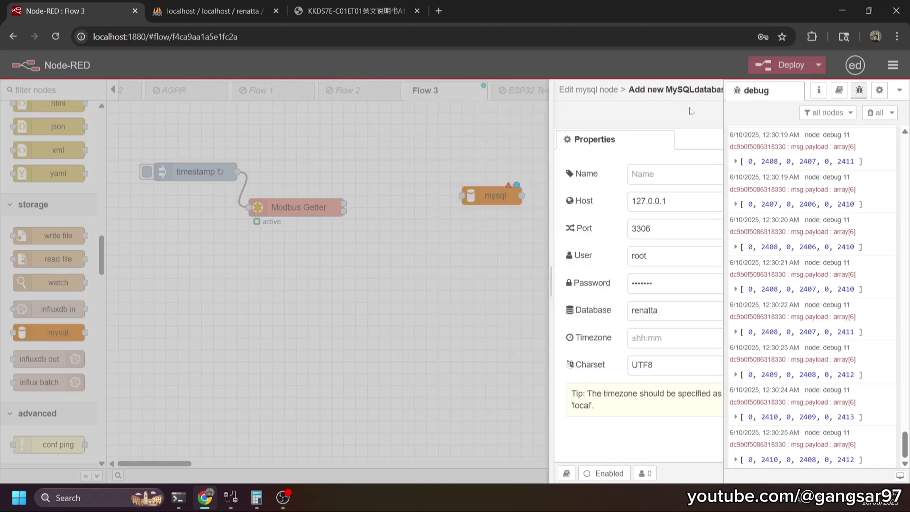
{"action": "left_click", "coordinate": [689, 114]}
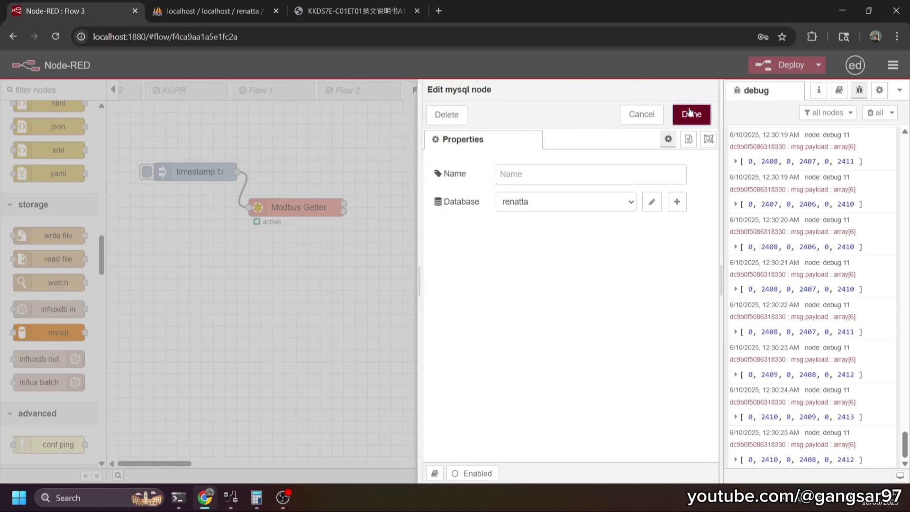
{"action": "left_click_drag", "start_coordinate": [482, 193], "coordinate": [534, 192]}
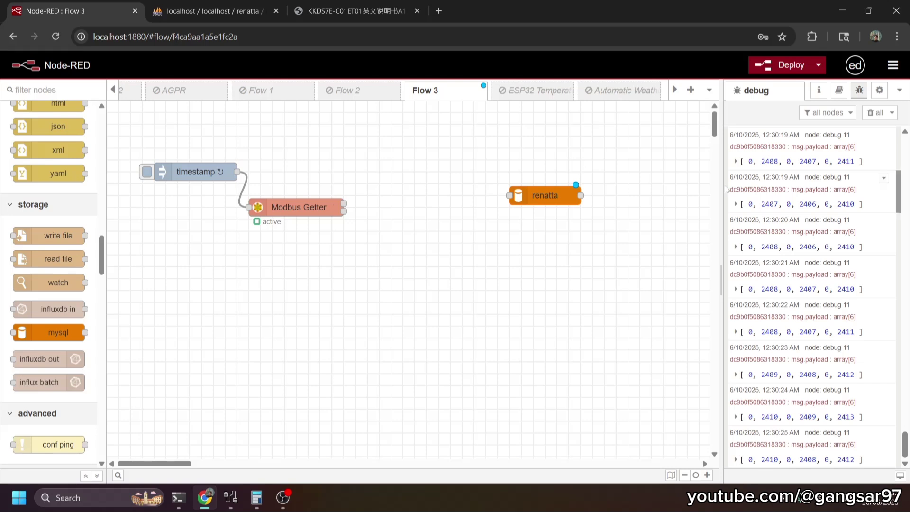
- Add a function node and wire Modbus Getter → function 5 → renatta
{"action": "left_click", "coordinate": [749, 204]}
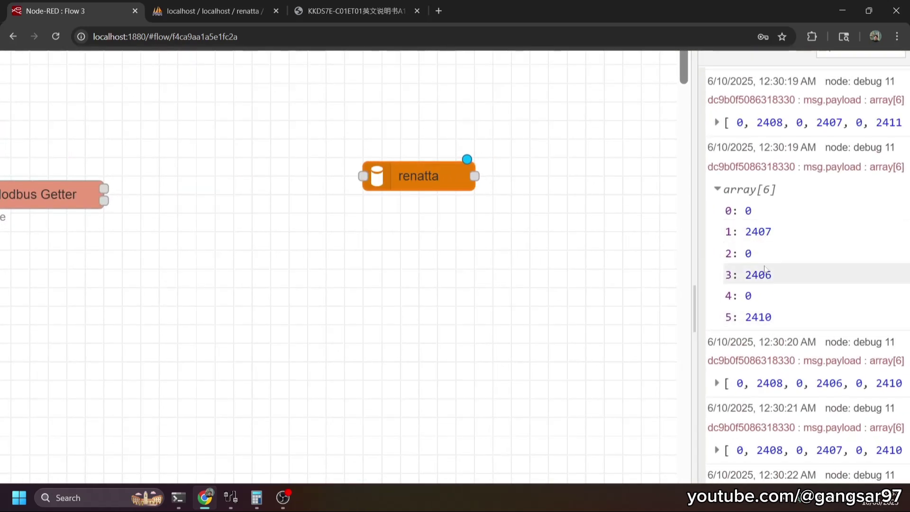
{"action": "scroll", "coordinate": [768, 243], "scroll_direction": "down", "scroll_amount": 1}
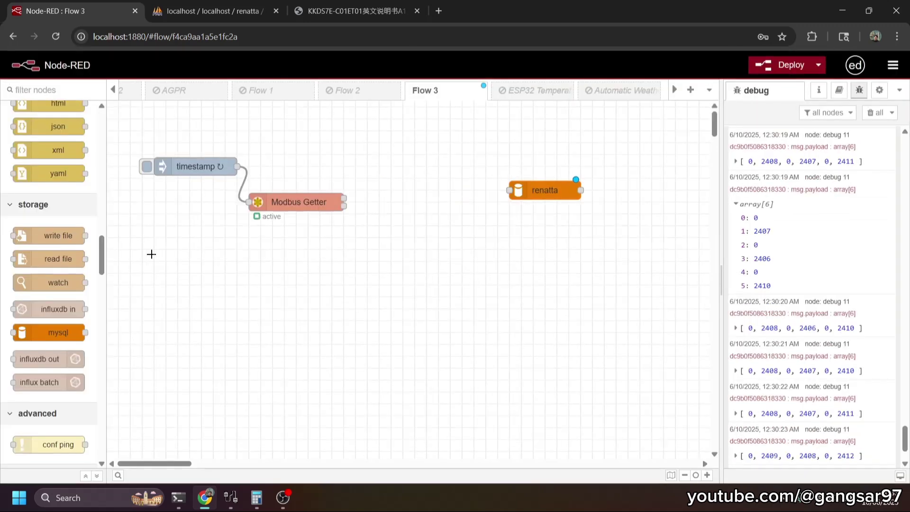
{"action": "scroll", "coordinate": [56, 250], "scroll_direction": "up", "scroll_amount": 15}
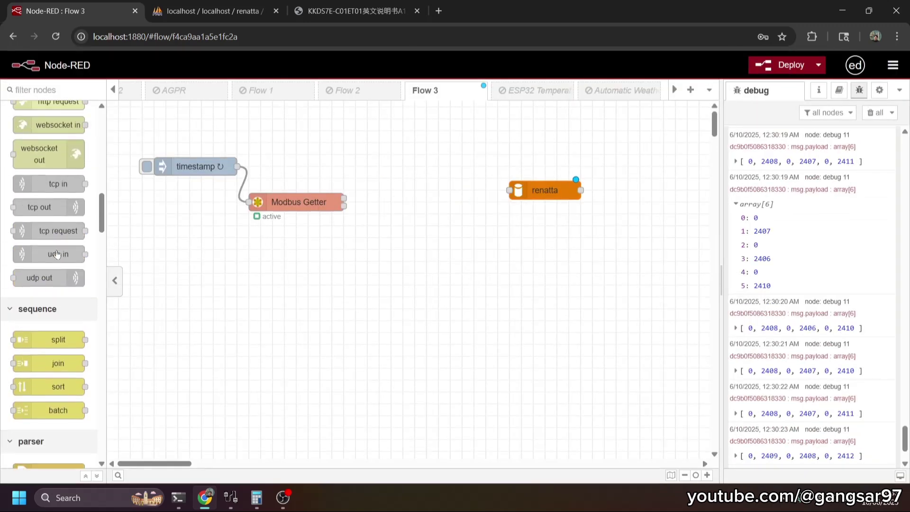
{"action": "scroll", "coordinate": [55, 249], "scroll_direction": "up", "scroll_amount": 3}
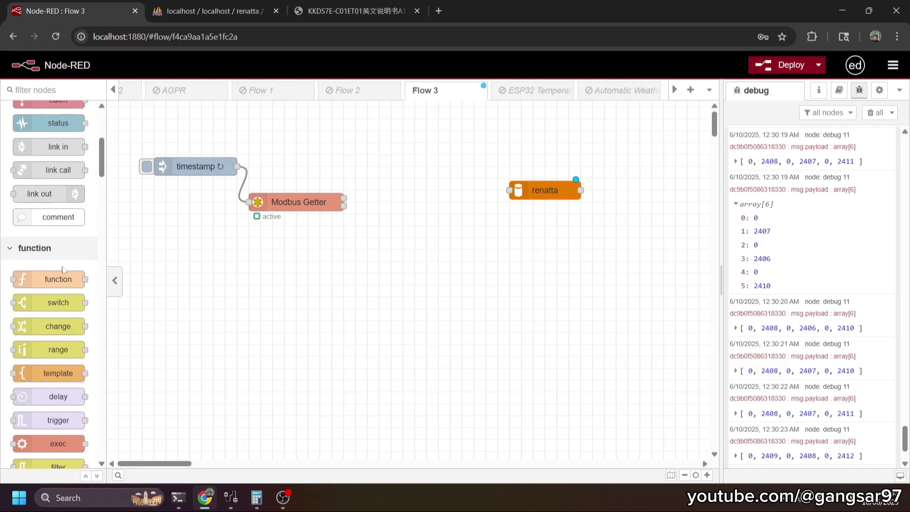
{"action": "left_click_drag", "start_coordinate": [30, 279], "coordinate": [427, 198]}
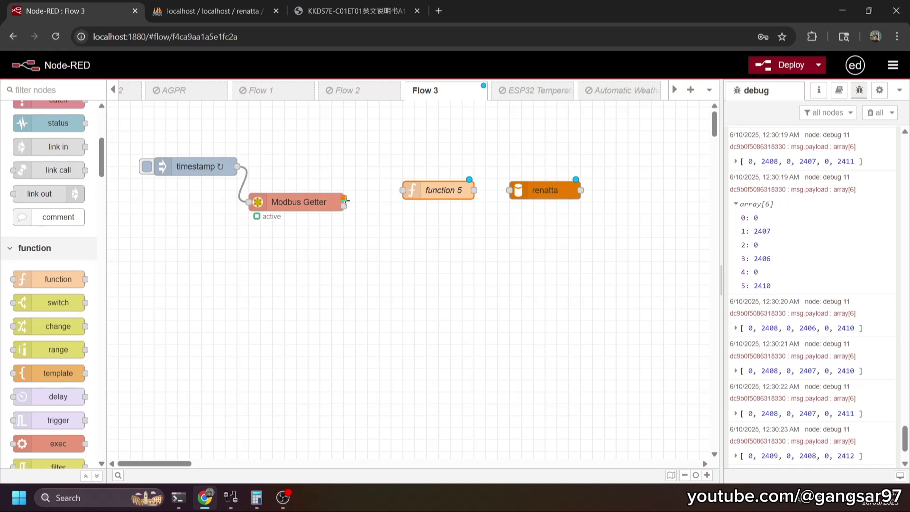
{"action": "left_click_drag", "start_coordinate": [345, 199], "coordinate": [441, 182]}
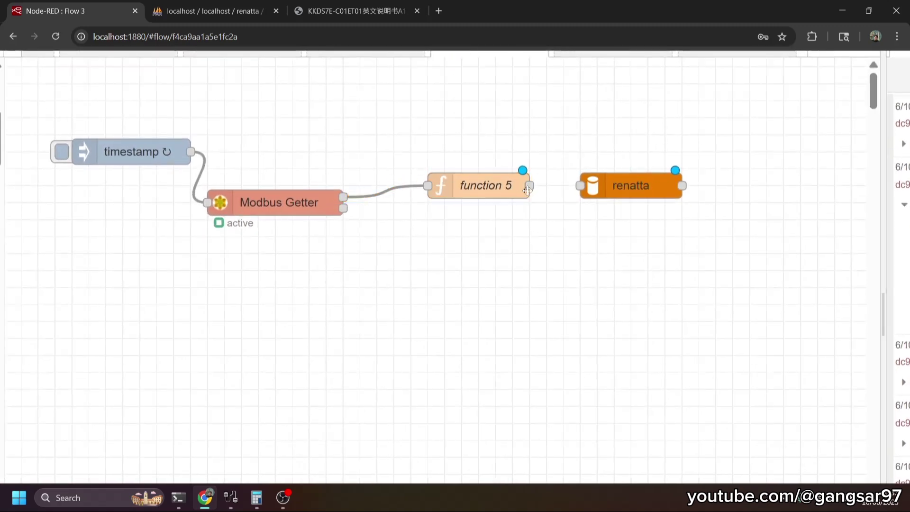
{"action": "left_click_drag", "start_coordinate": [529, 186], "coordinate": [580, 185]}
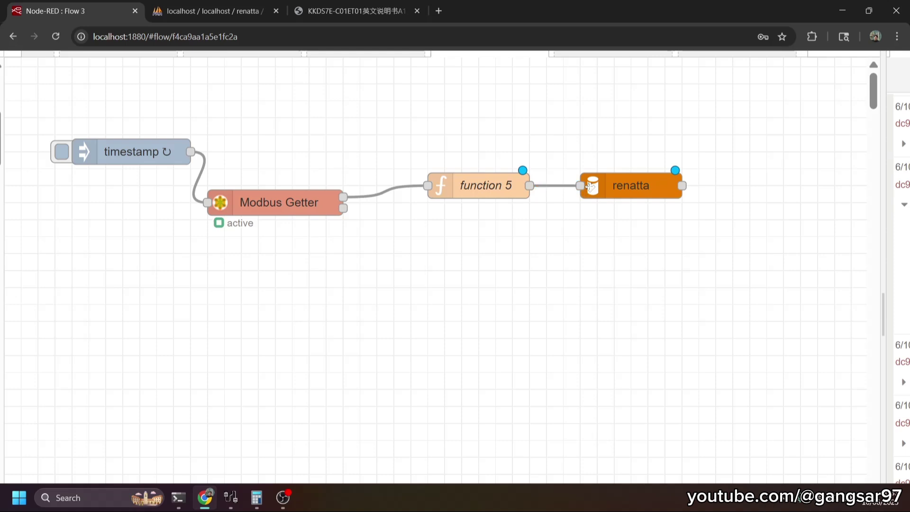
{"action": "left_click_drag", "start_coordinate": [503, 184], "coordinate": [469, 184]}
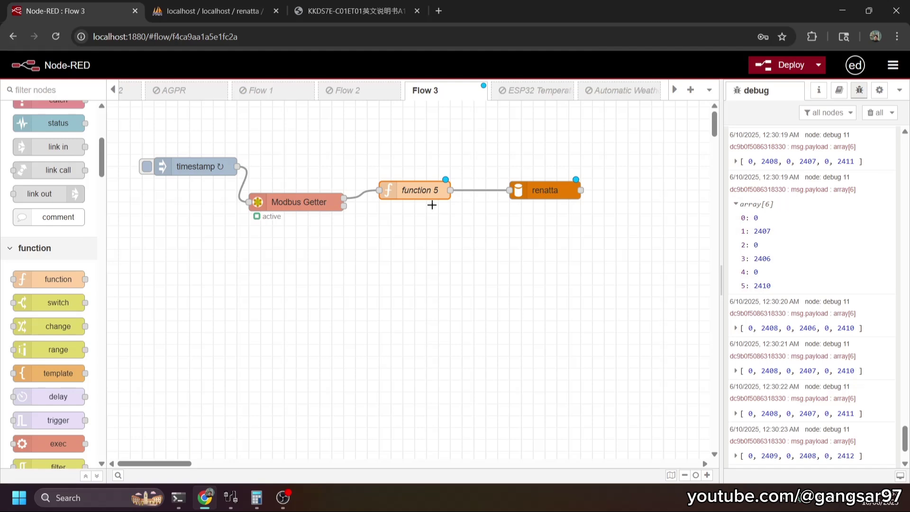
- Begin function 5's On Message code with var query = "INSERT INTO ", checking the table structure in phpMyAdmin
{"action": "double_click", "coordinate": [419, 189]}
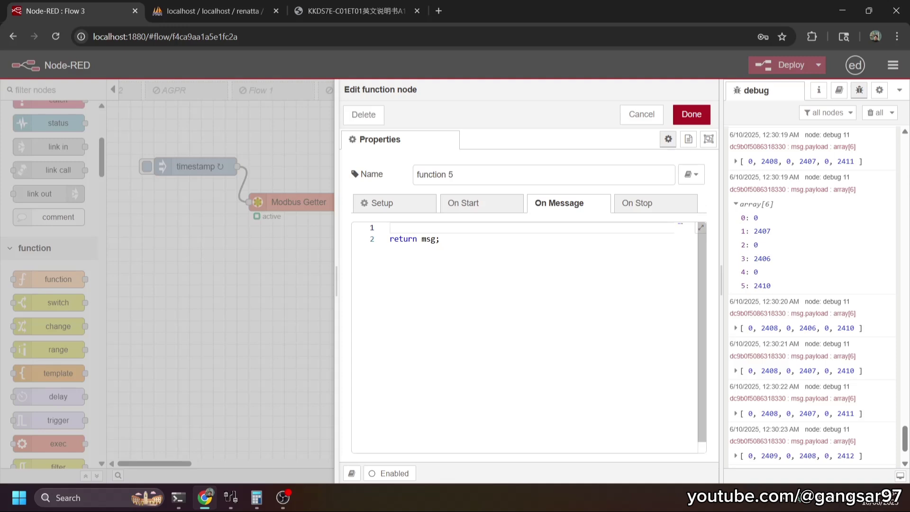
{"action": "type", "text": "var ="}
{"action": "key", "text": "BackSpace"}
{"action": "key", "text": "BackSpace"}
{"action": "type", "text": "query = \""}
{"action": "type", "text": "INSERT INTO"}
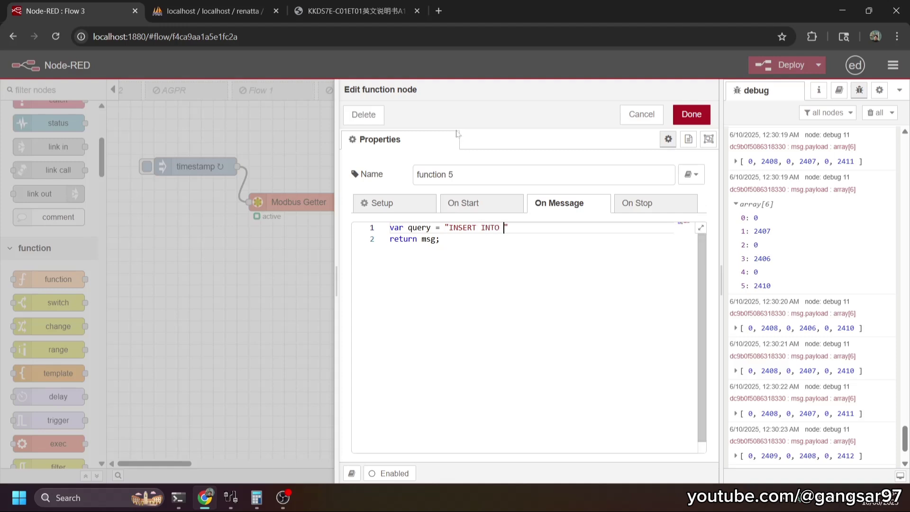
{"action": "left_click", "coordinate": [208, 2]}
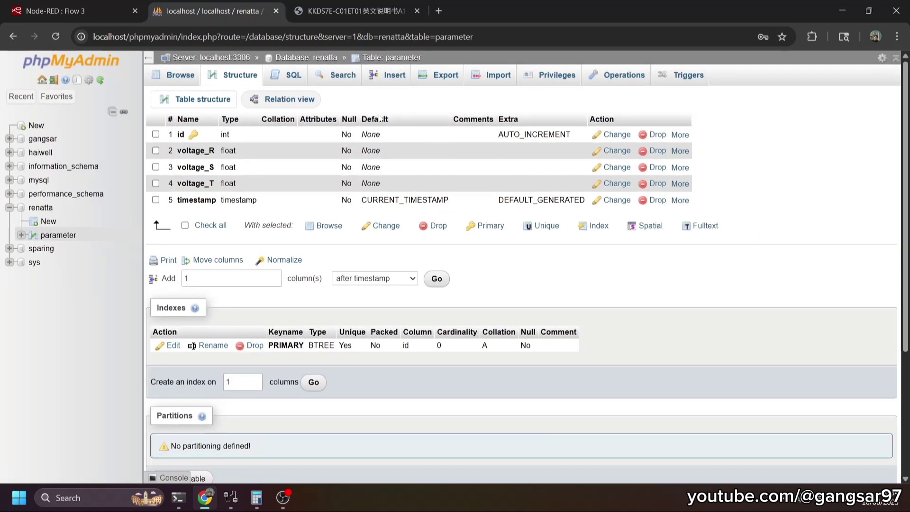
{"action": "scroll", "coordinate": [379, 117], "scroll_direction": "up", "scroll_amount": 2}
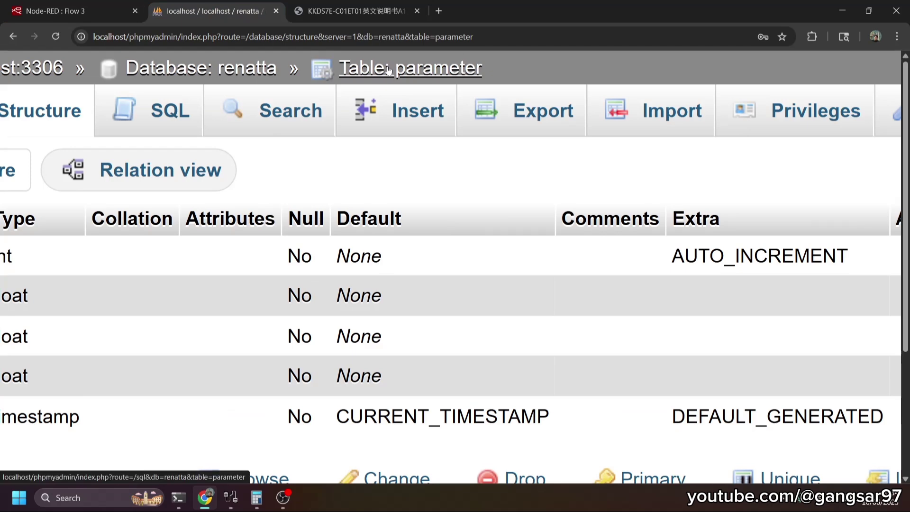
{"action": "left_click", "coordinate": [106, 6]}
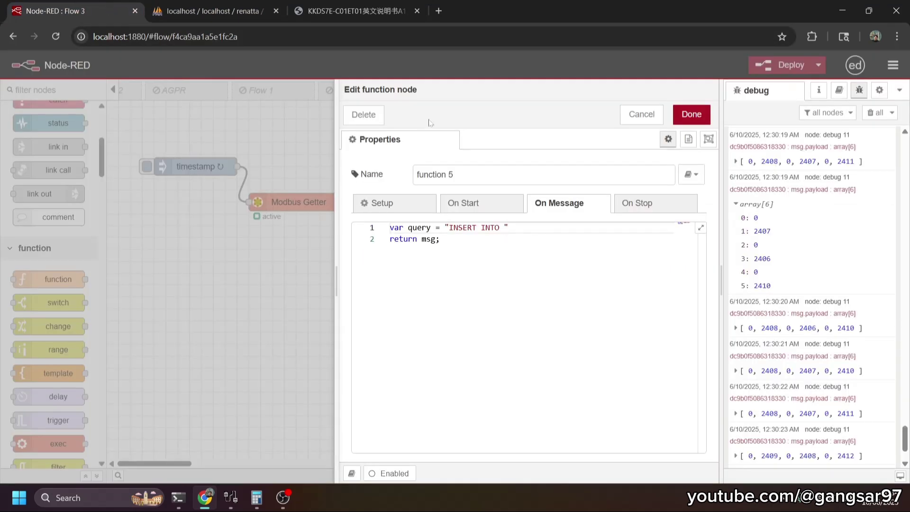
- Extend the query string to "INSERT INTO parameter (" in the code editor
{"action": "type", "text": "parameter"}
{"action": "type", "text": "("}
{"action": "scroll", "coordinate": [497, 284], "scroll_direction": "up", "scroll_amount": 4}
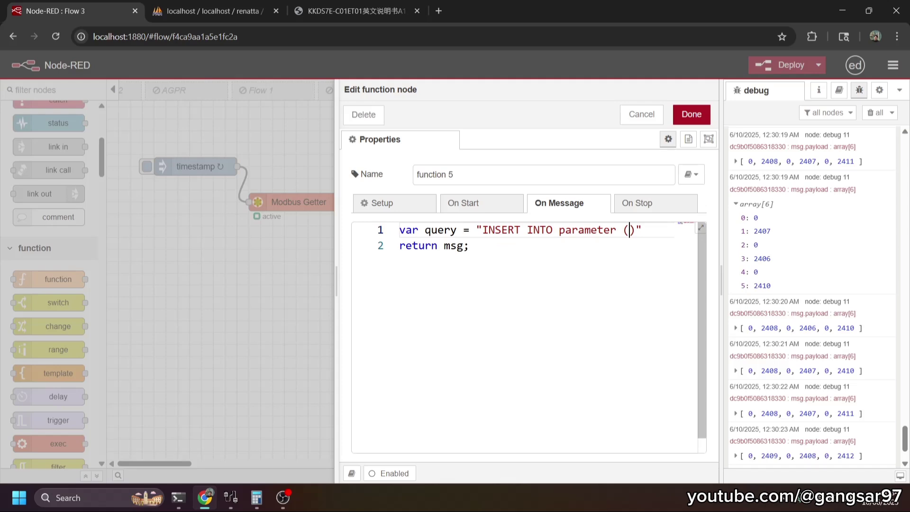
- Read the voltage_R, voltage_S, voltage_T and timestamp column names in phpMyAdmin, then return to the code editor
{"action": "left_click", "coordinate": [213, 11]}
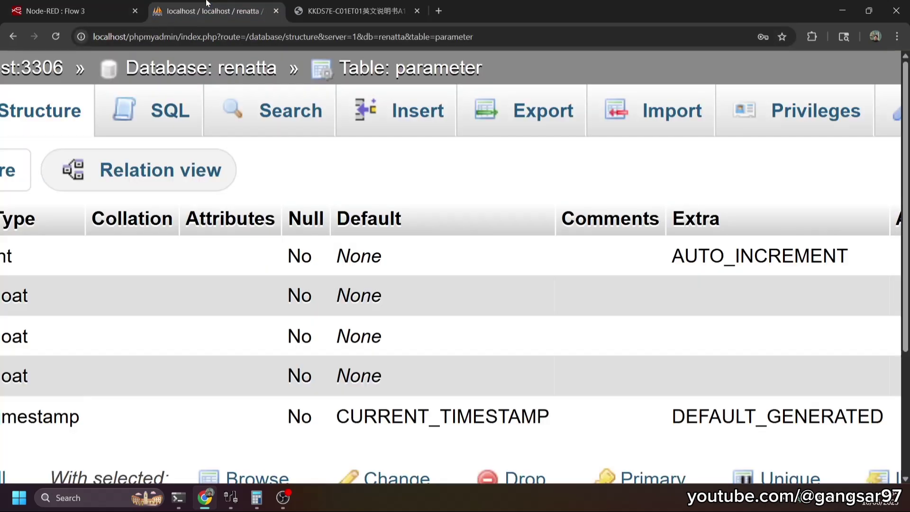
{"action": "scroll", "coordinate": [252, 307], "scroll_direction": "down", "scroll_amount": 3}
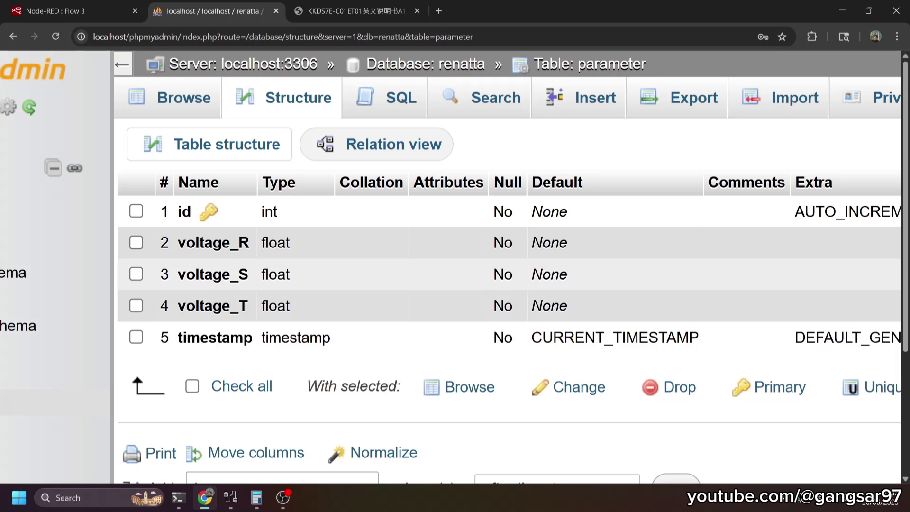
{"action": "left_click", "coordinate": [56, 11]}
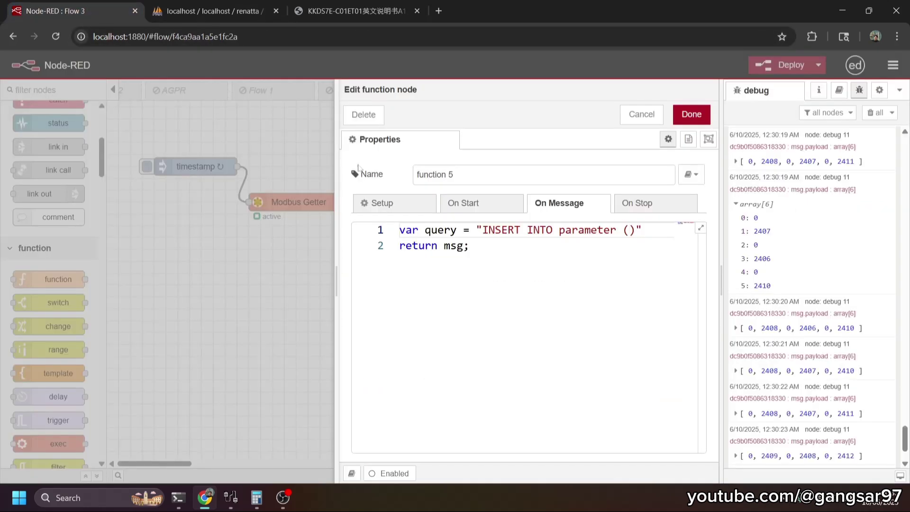
- Fill the column list with voltage_R,voltage_S,voltage_T and add VALUES() after it
{"action": "left_click", "coordinate": [630, 230]}
{"action": "type", "text": "volt"}
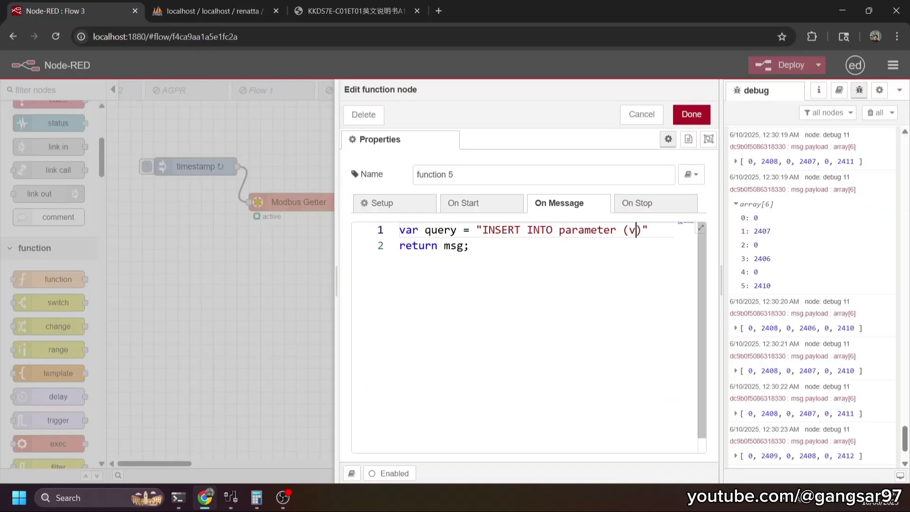
{"action": "type", "text": "a"}
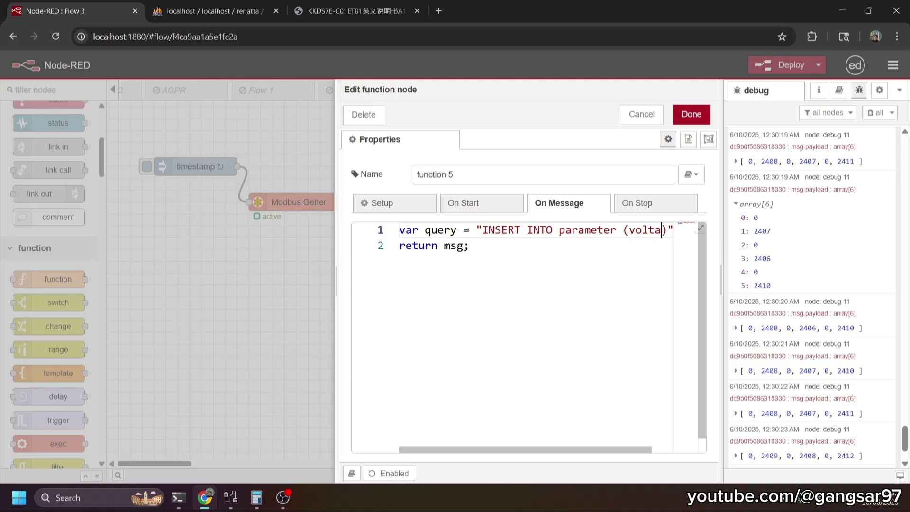
{"action": "type", "text": "ge_R"}
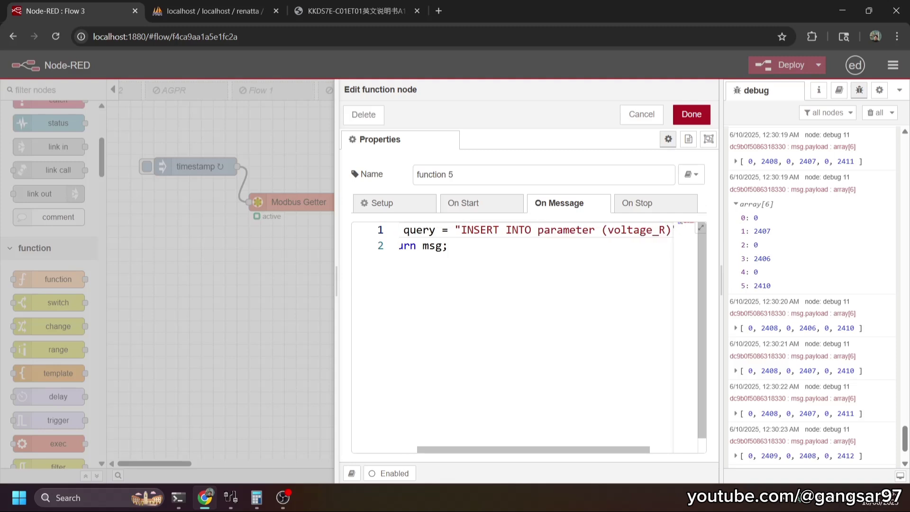
{"action": "type", "text": ",voltage_"}
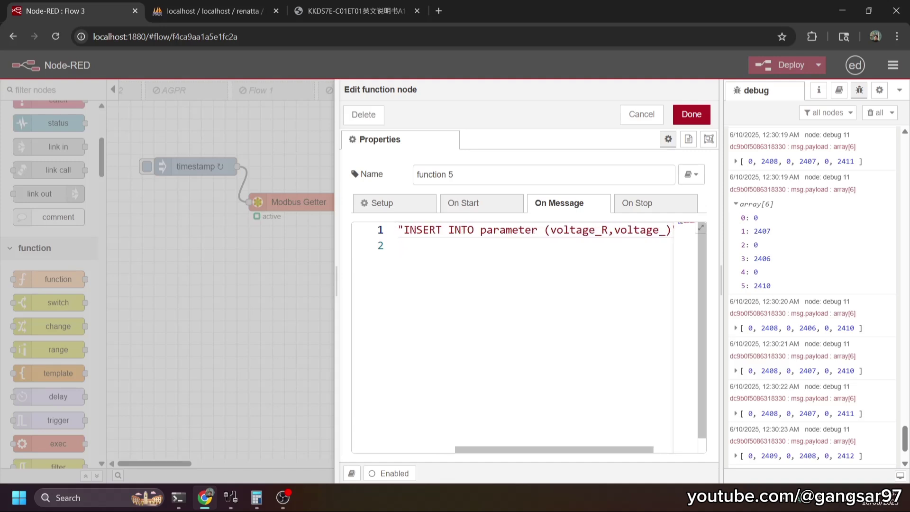
{"action": "type", "text": "S,"}
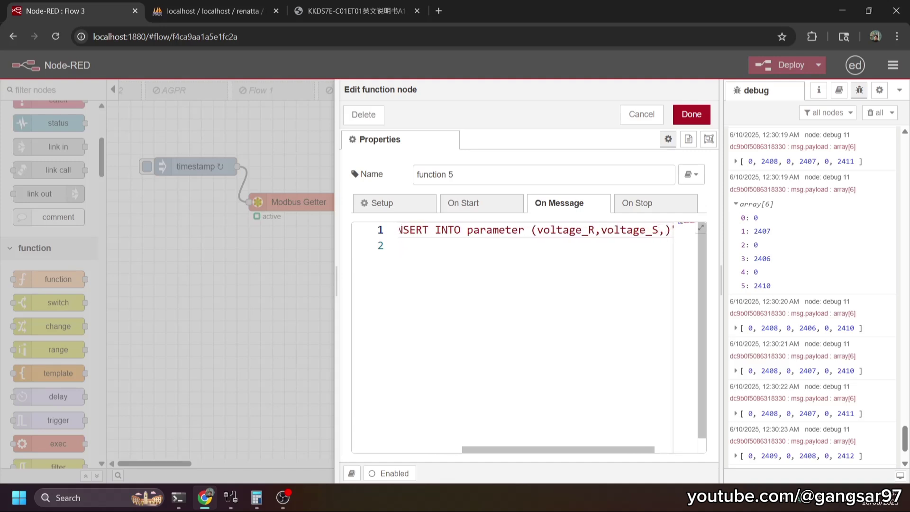
{"action": "type", "text": "voltage_"}
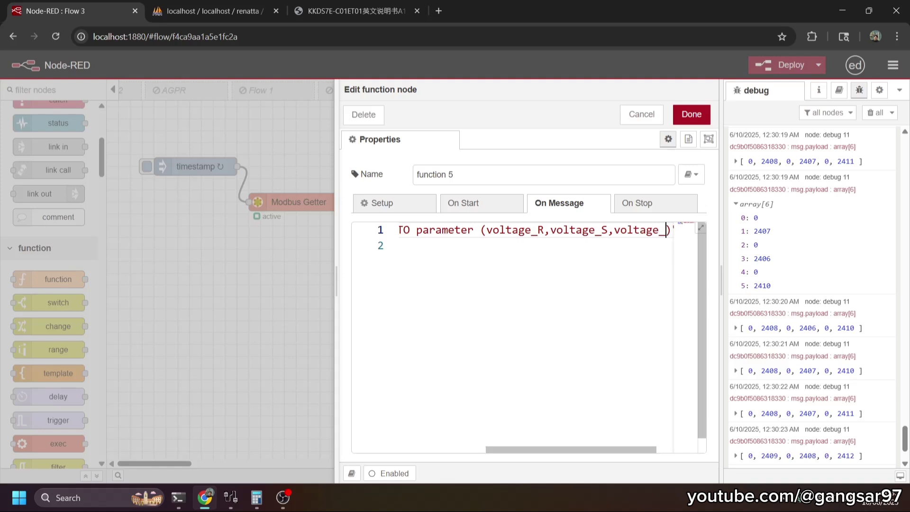
{"action": "type", "text": "T"}
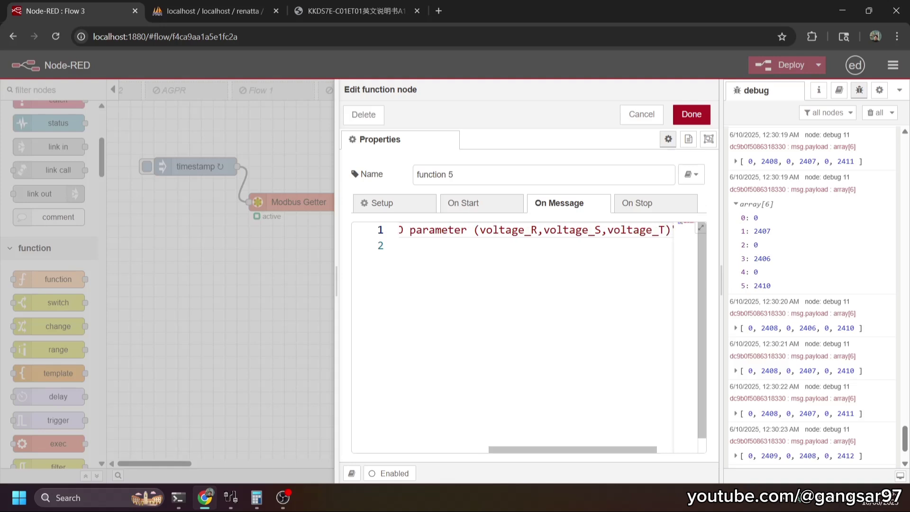
{"action": "key", "text": "Right"}
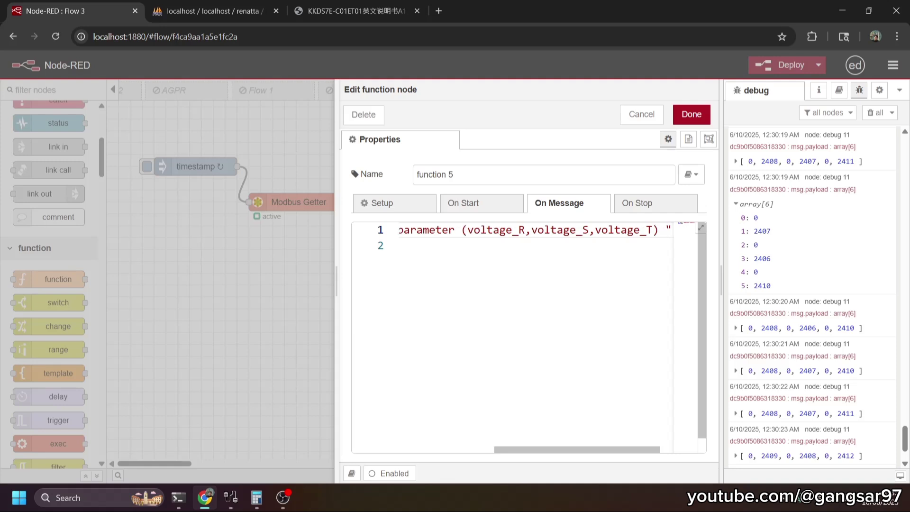
{"action": "type", "text": "VLAU"}
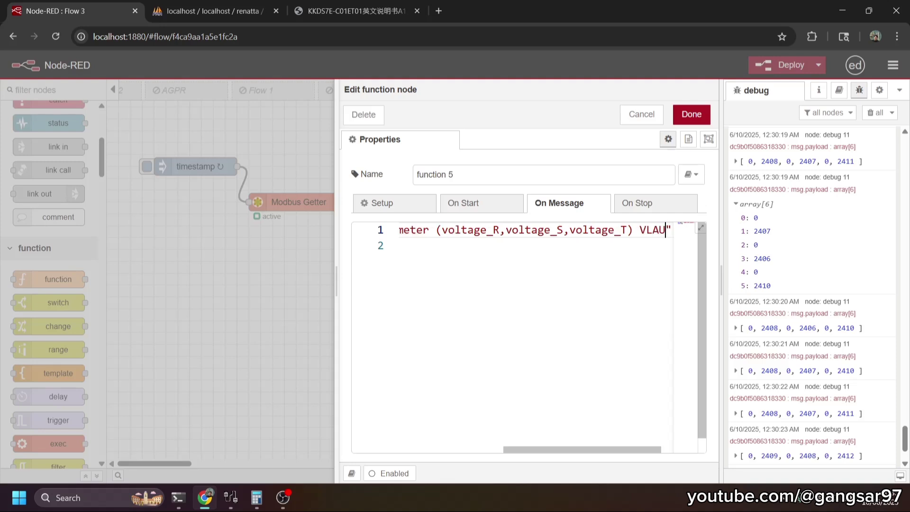
{"action": "key", "text": "BackSpace"}
{"action": "key", "text": "BackSpace"}
{"action": "key", "text": "BackSpace"}
{"action": "type", "text": "ALUES"}
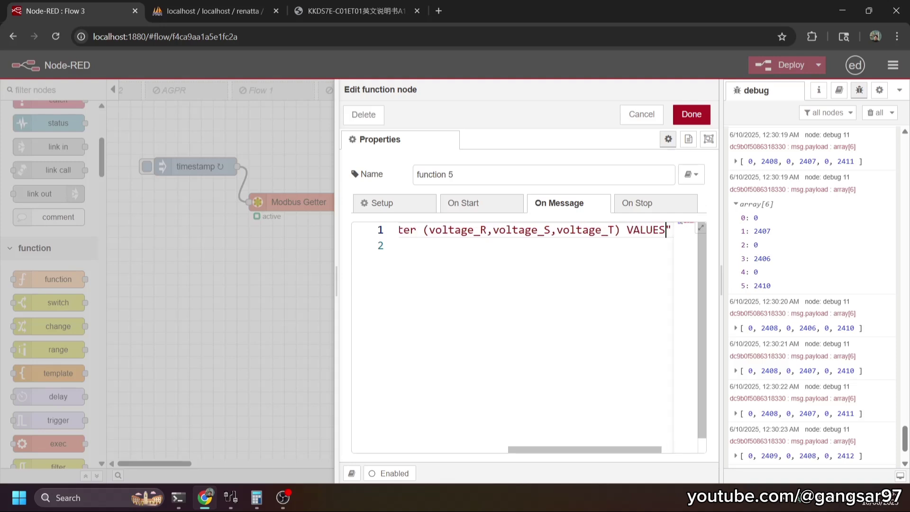
{"action": "type", "text": "()"}
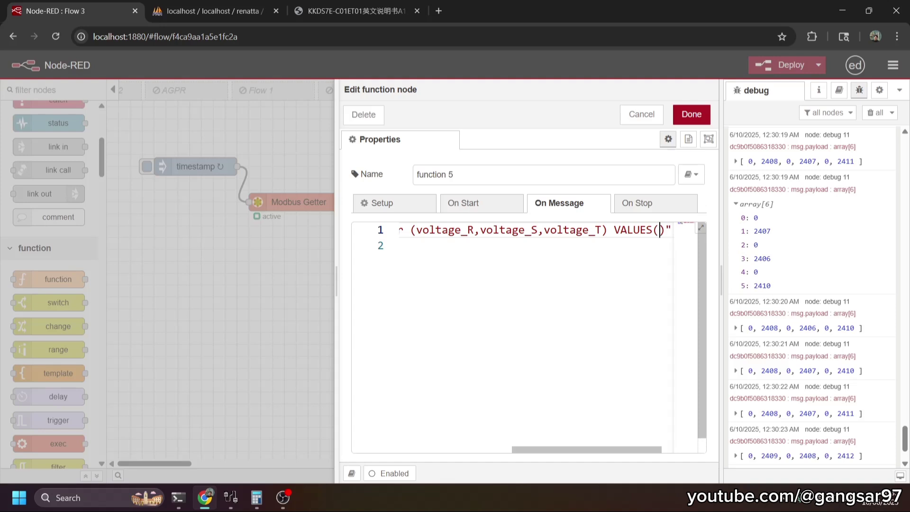
- Enter 2407,2406,2410 inside VALUES() and widen the node edit tray
{"action": "left_click_drag", "start_coordinate": [417, 230], "coordinate": [615, 230]}
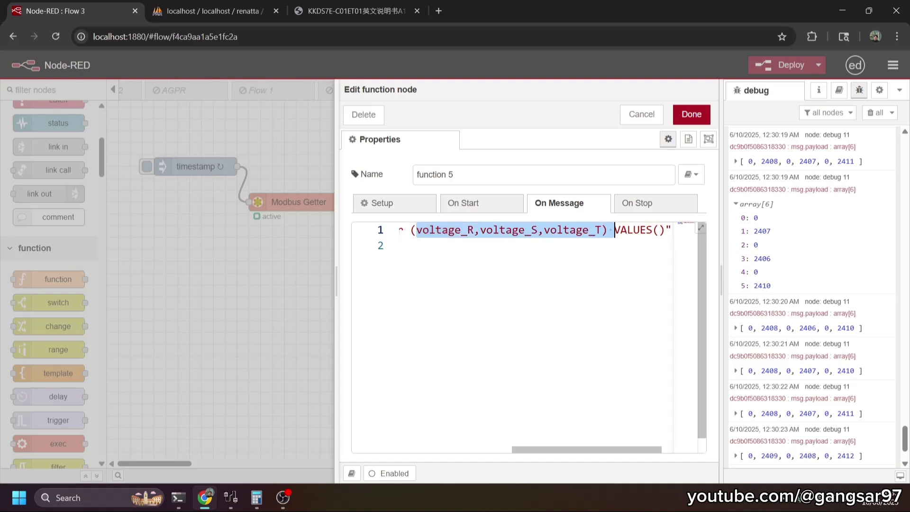
{"action": "left_click", "coordinate": [660, 231]}
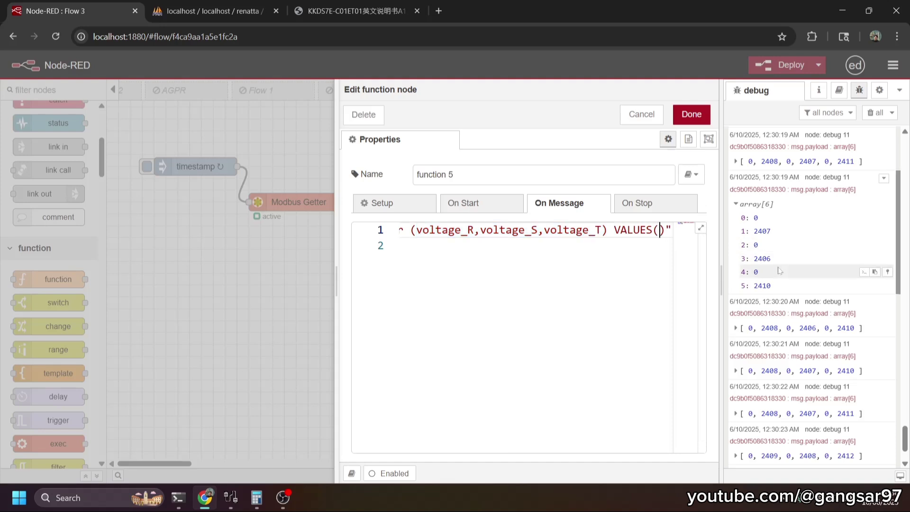
{"action": "type", "text": "240"}
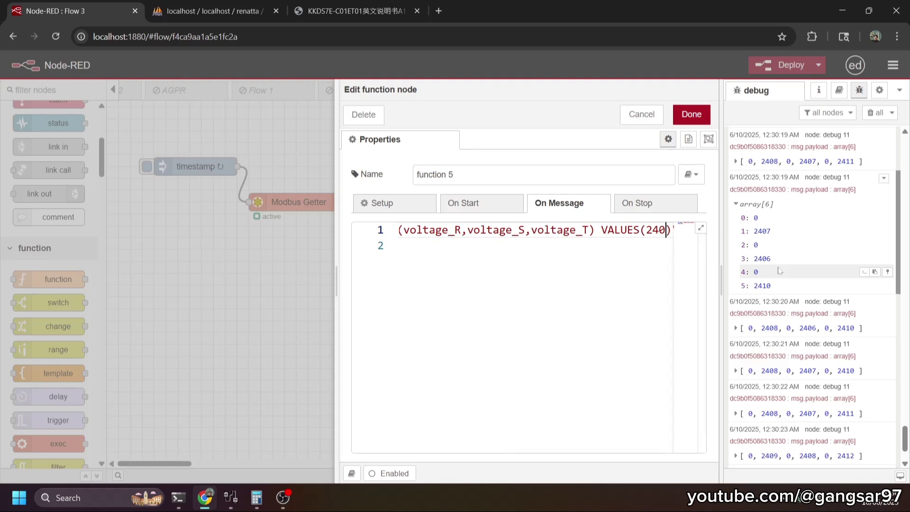
{"action": "type", "text": "8"}
{"action": "key", "text": "BackSpace"}
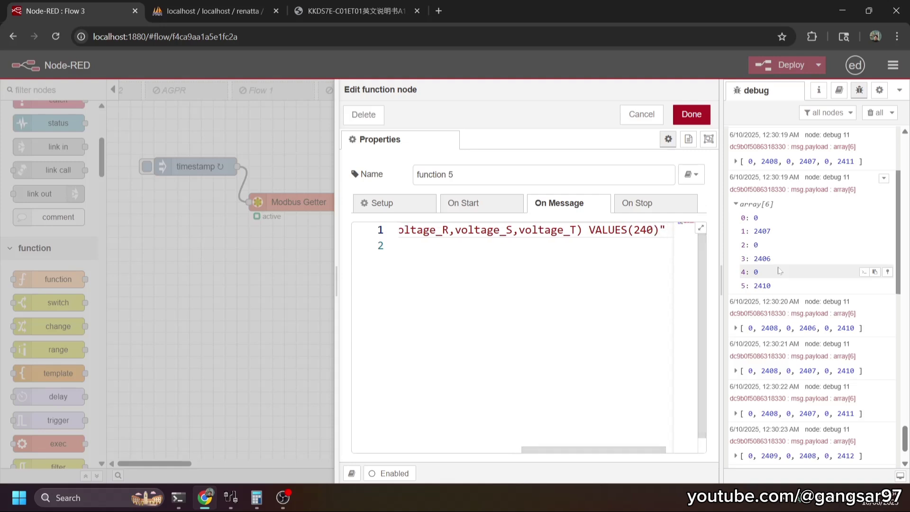
{"action": "type", "text": "7,"}
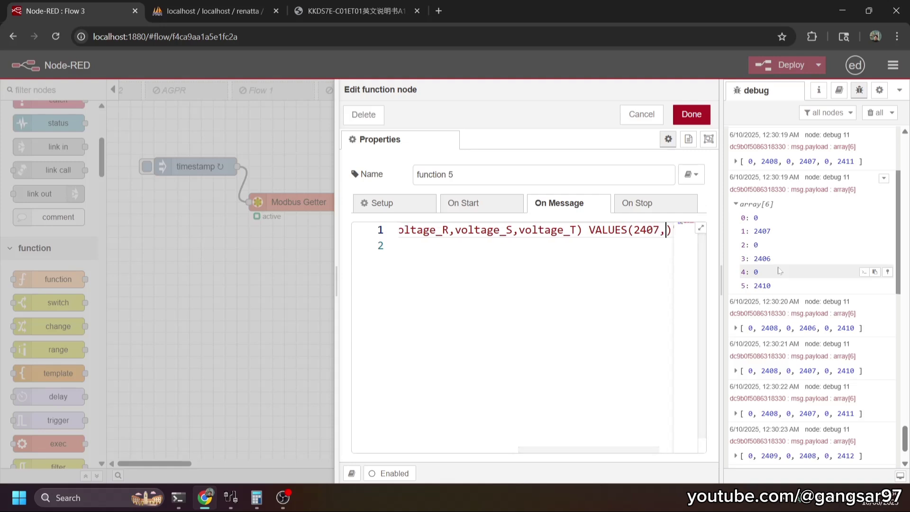
{"action": "type", "text": "24"}
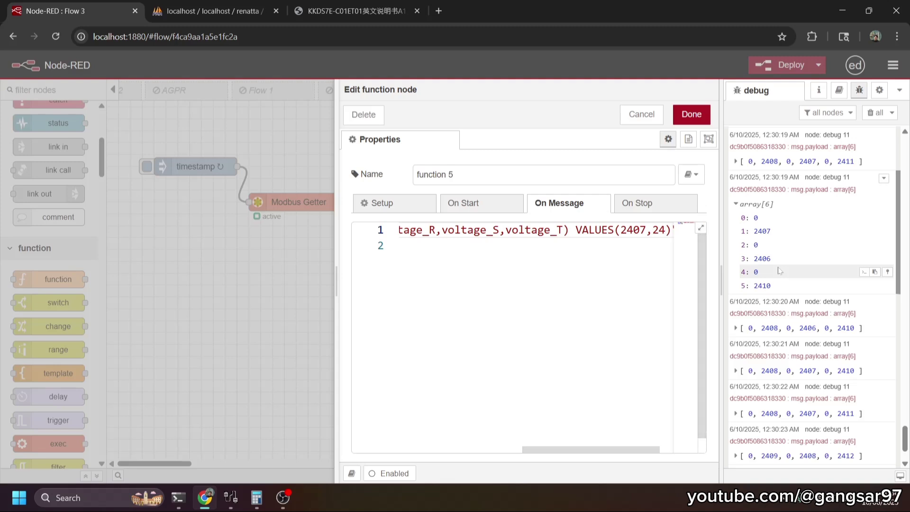
{"action": "type", "text": "06,"}
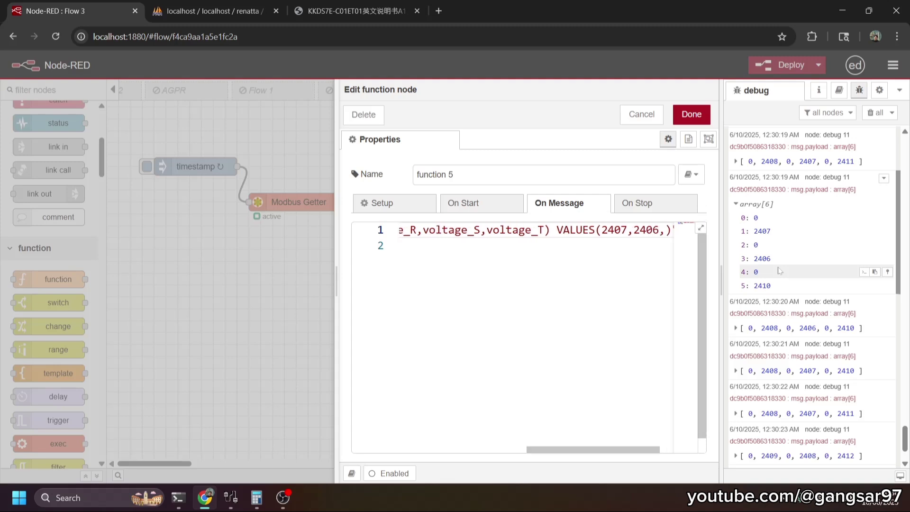
{"action": "type", "text": "241"}
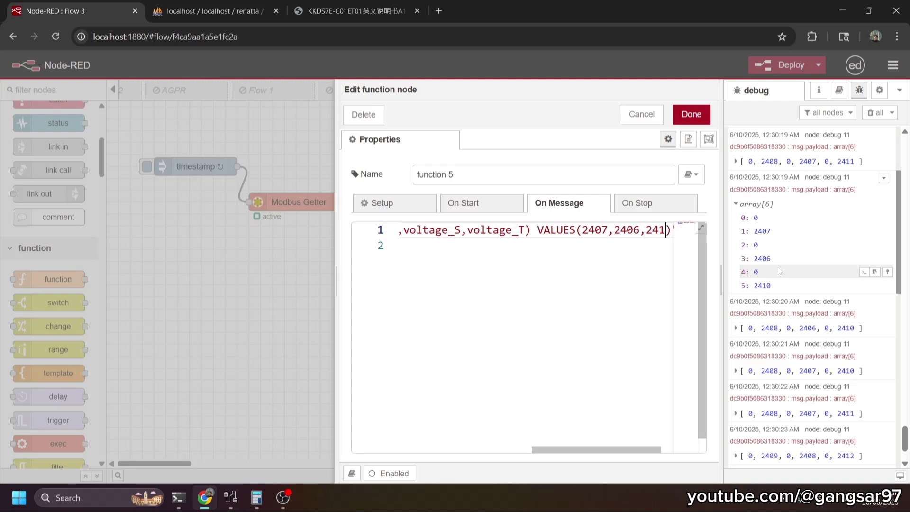
{"action": "type", "text": "0)"}
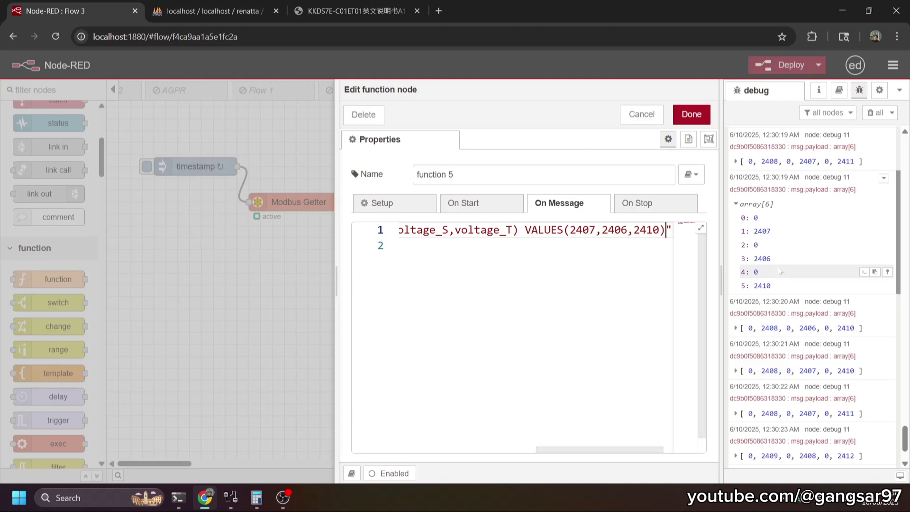
{"action": "key", "text": "Left"}
{"action": "key", "text": "Left"}
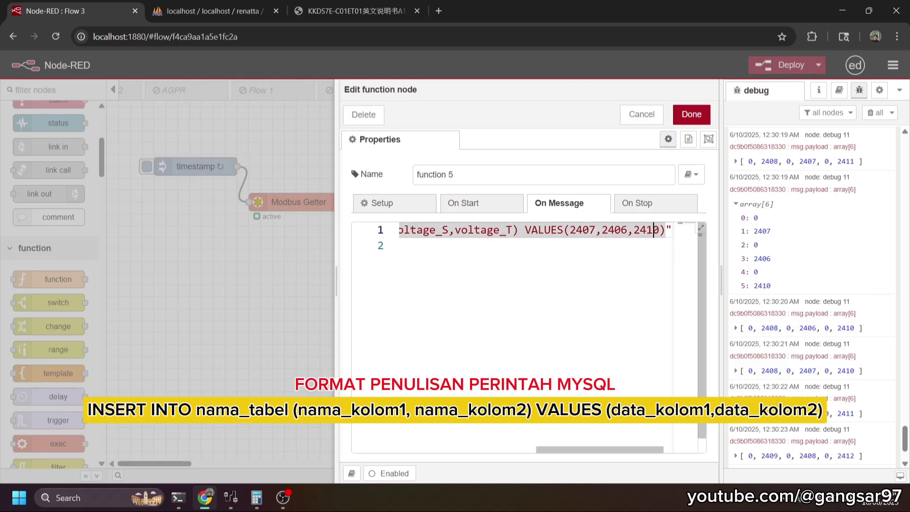
{"action": "scroll", "coordinate": [526, 303], "scroll_direction": "down", "scroll_amount": 6}
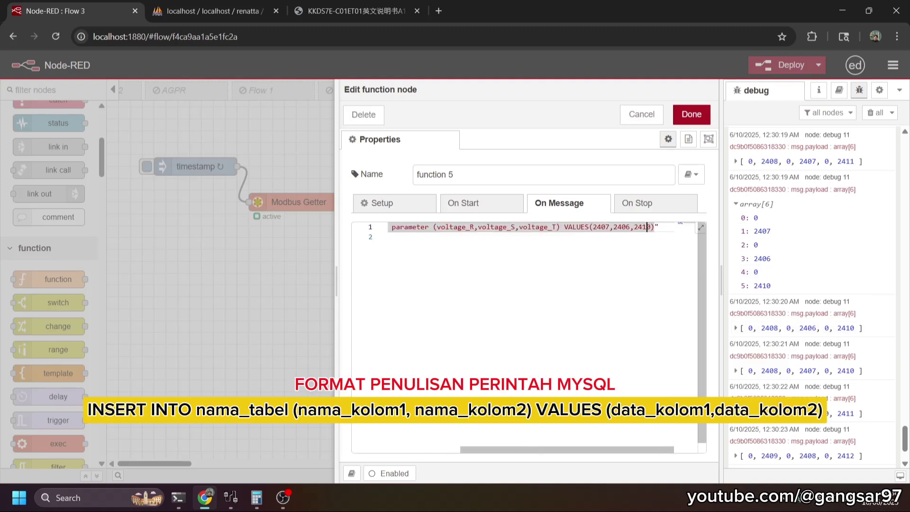
{"action": "scroll", "coordinate": [526, 304], "scroll_direction": "up", "scroll_amount": 4}
{"action": "scroll", "coordinate": [526, 304], "scroll_direction": "down", "scroll_amount": 2}
{"action": "scroll", "coordinate": [526, 303], "scroll_direction": "down", "scroll_amount": 2}
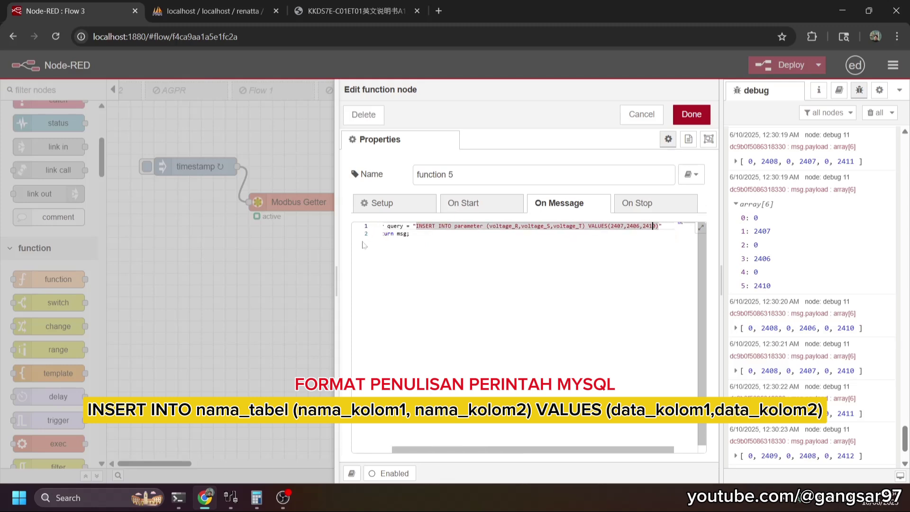
{"action": "left_click_drag", "start_coordinate": [335, 242], "coordinate": [198, 242]}
{"action": "scroll", "coordinate": [455, 331], "scroll_direction": "up", "scroll_amount": 3}
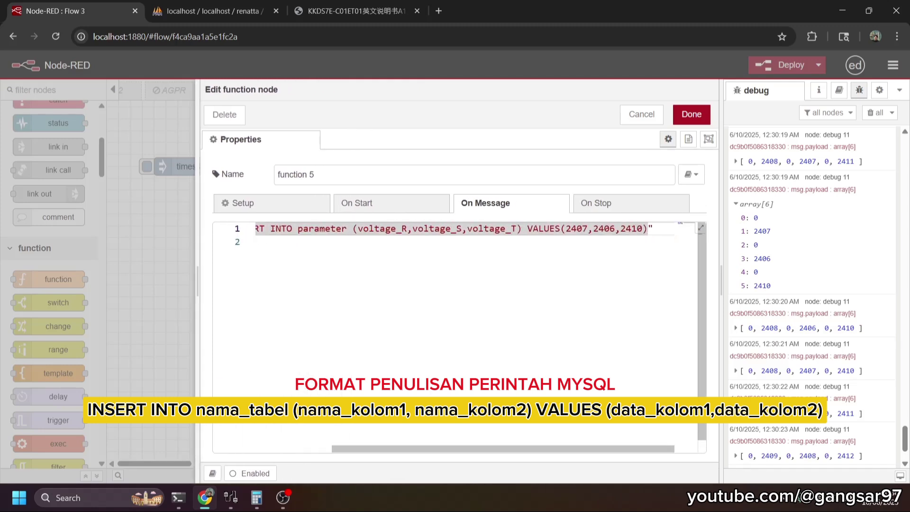
- Highlight the hard-coded values 2407, 2406 and 2410 in the query
{"action": "left_click", "coordinate": [620, 228]}
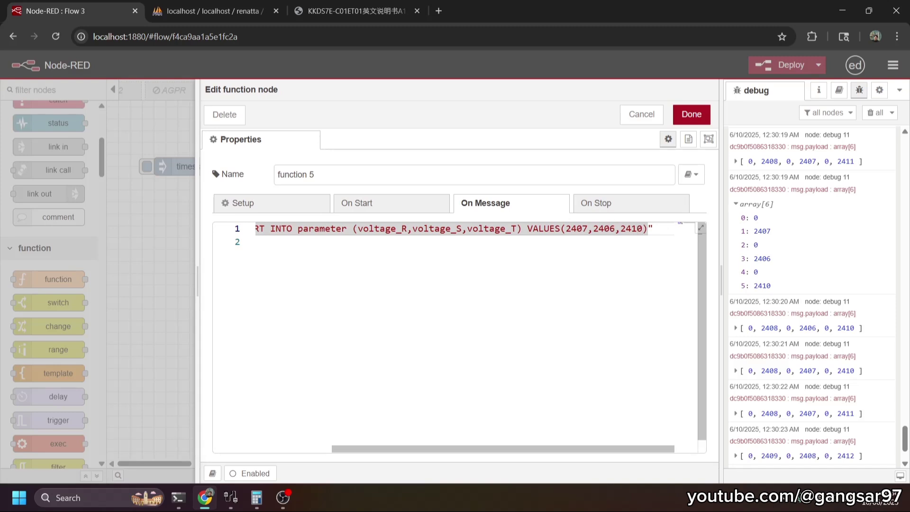
{"action": "double_click", "coordinate": [588, 228]}
{"action": "double_click", "coordinate": [604, 229]}
{"action": "double_click", "coordinate": [631, 229]}
{"action": "left_click_drag", "start_coordinate": [503, 449], "coordinate": [425, 448]}
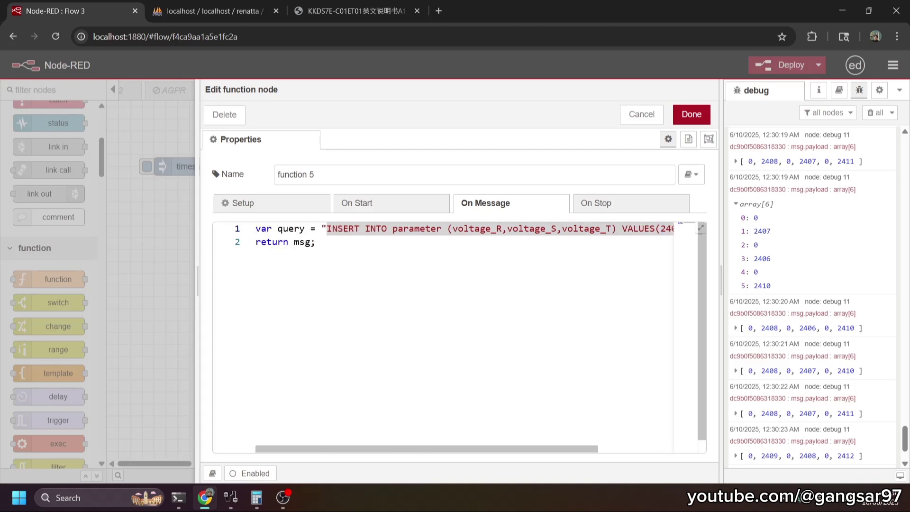
- Add 'var voltage_R = msg.payload[1];' as a new first line above the query
{"action": "left_click", "coordinate": [255, 228]}
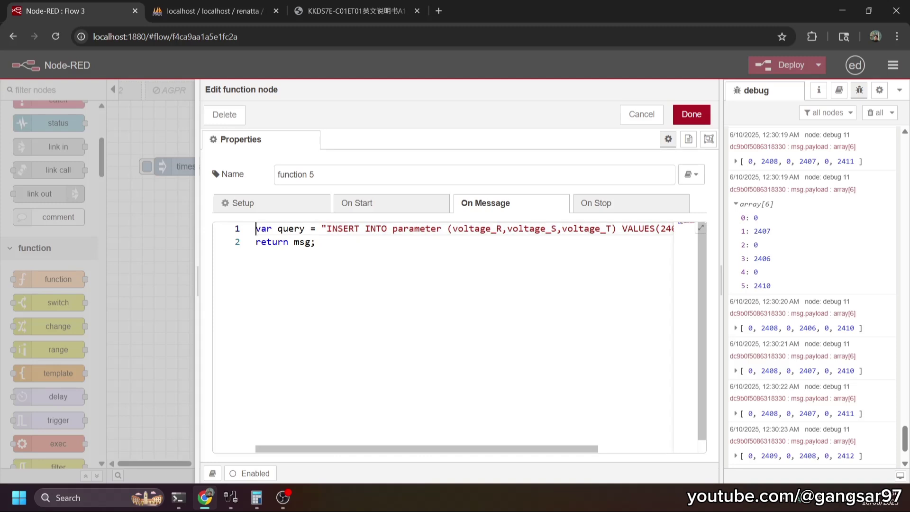
{"action": "key", "text": "Return"}
{"action": "key", "text": "Return"}
{"action": "key", "text": "Return"}
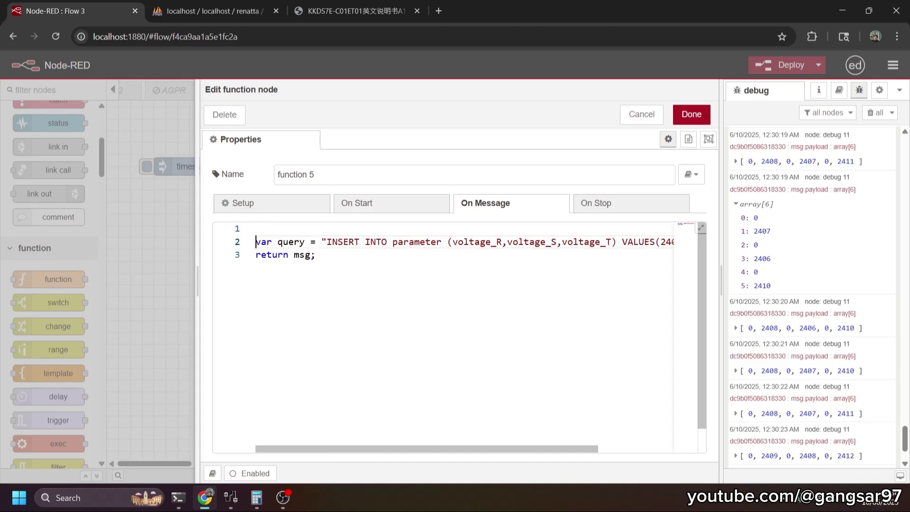
{"action": "key", "text": "Up"}
{"action": "key", "text": "Up"}
{"action": "key", "text": "Up"}
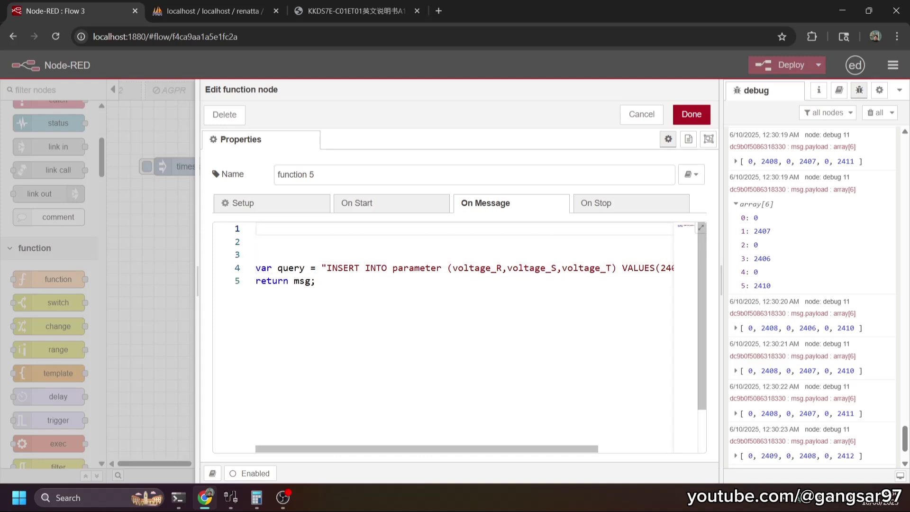
{"action": "type", "text": "var "}
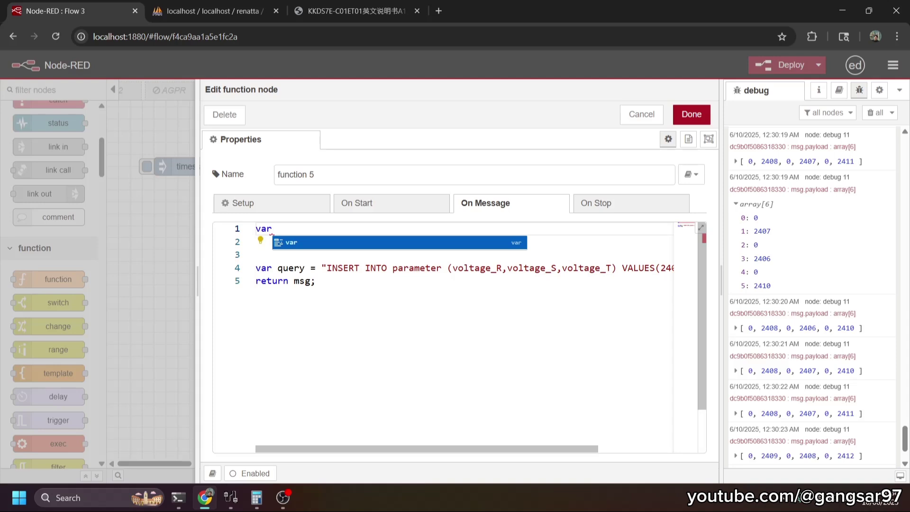
{"action": "type", "text": "volta"}
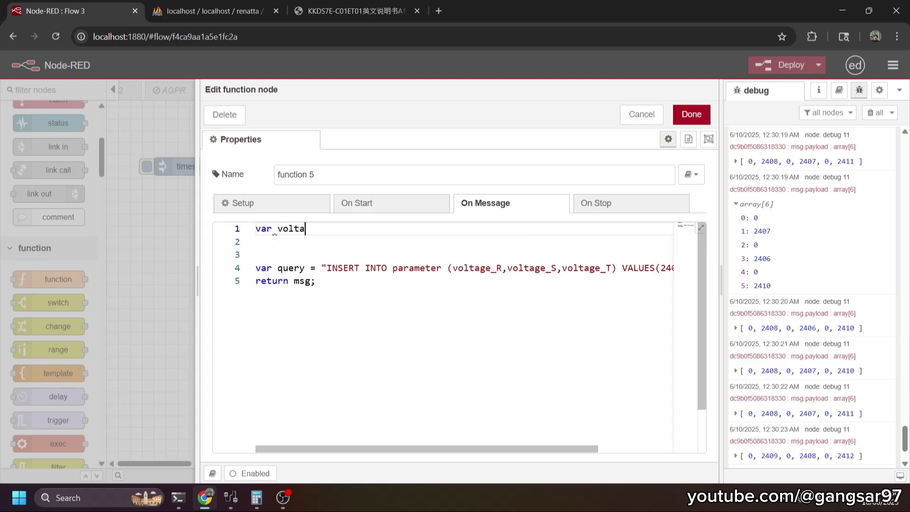
{"action": "type", "text": "ge"}
{"action": "key", "text": "BackSpace"}
{"action": "key", "text": "BackSpace"}
{"action": "key", "text": "BackSpace"}
{"action": "type", "text": "_R = msg."}
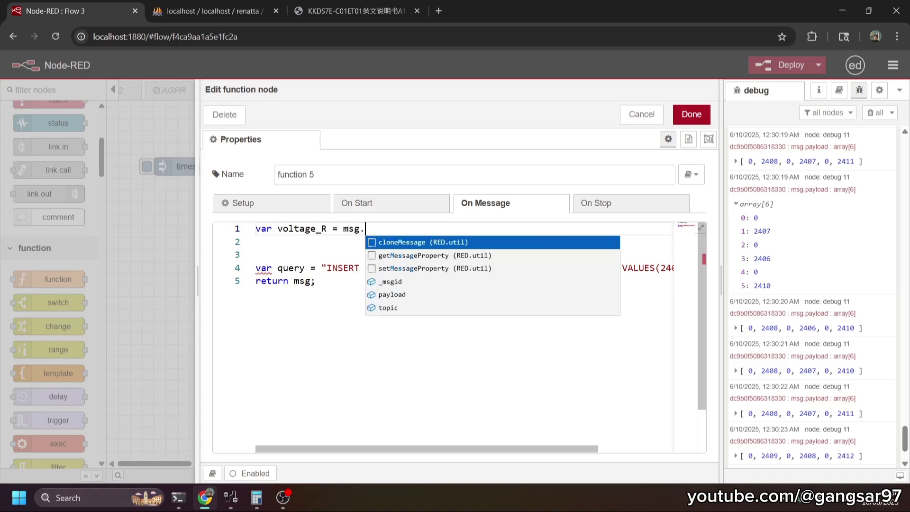
{"action": "type", "text": "payload"}
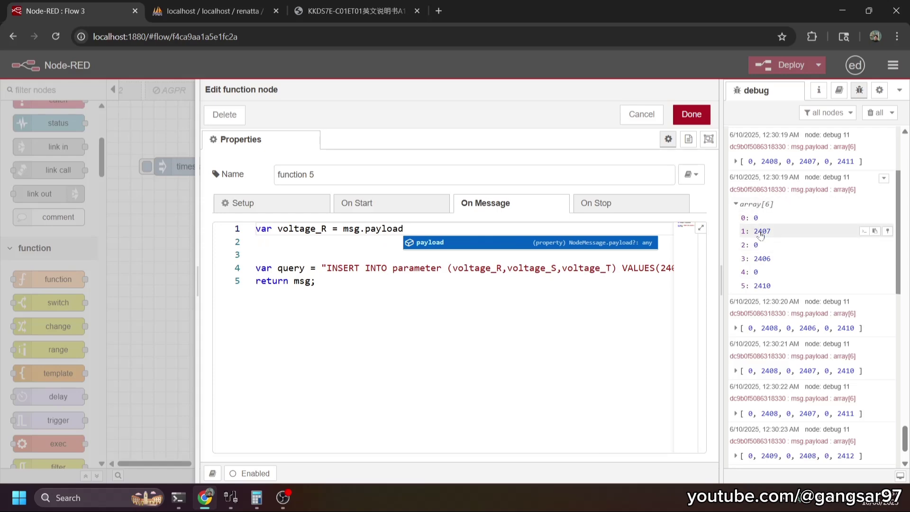
{"action": "scroll", "coordinate": [755, 235], "scroll_direction": "up", "scroll_amount": 3}
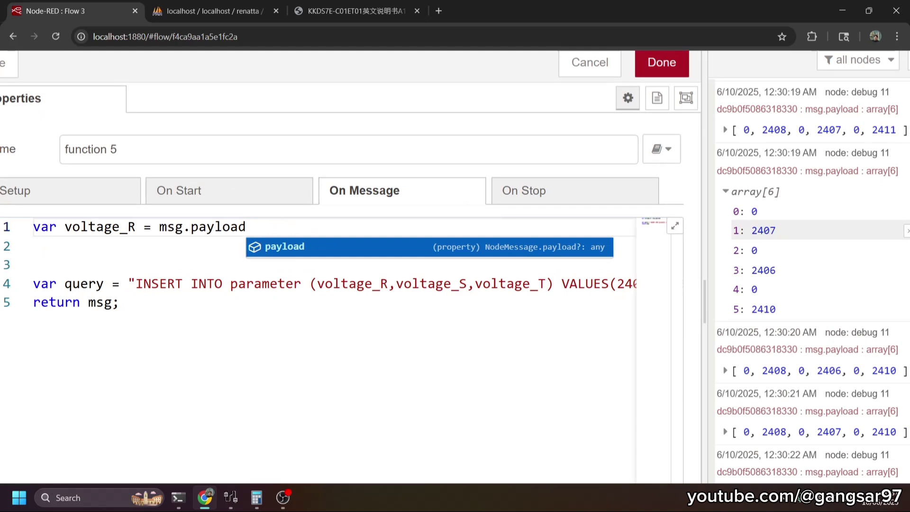
{"action": "type", "text": "["}
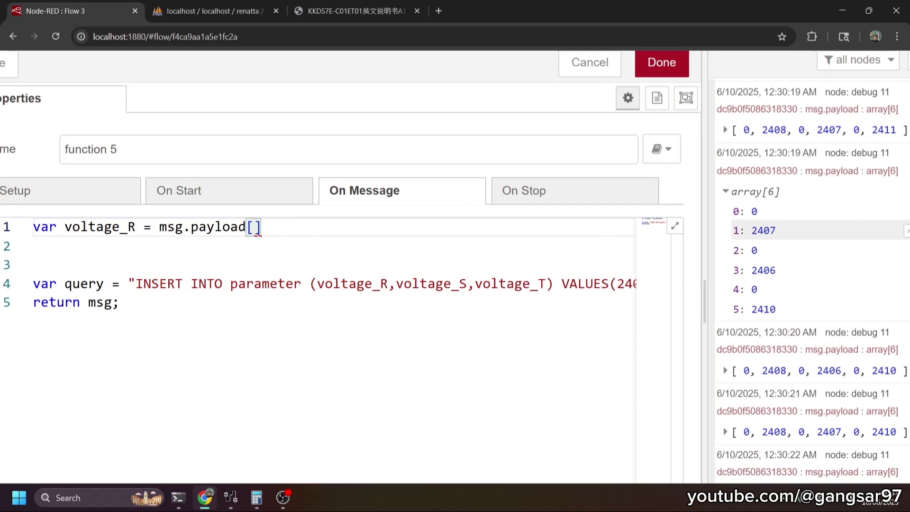
{"action": "type", "text": "1]"}
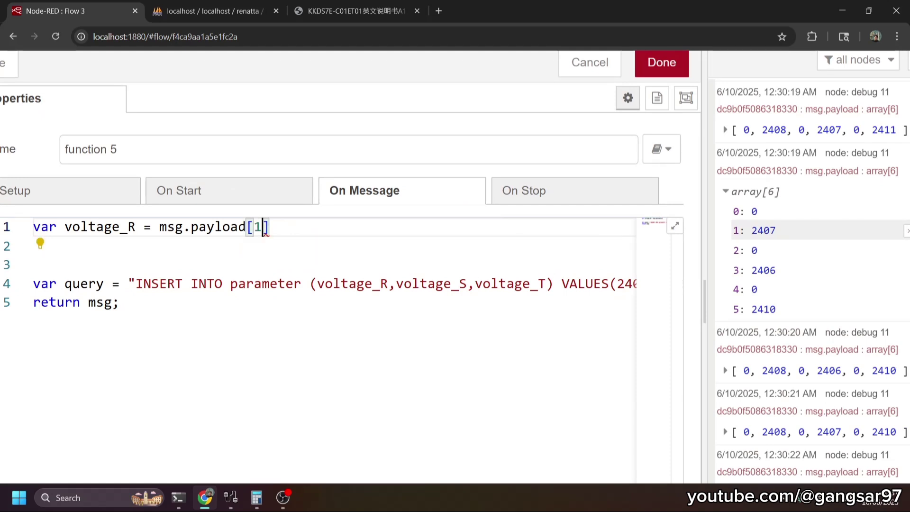
{"action": "type", "text": ";"}
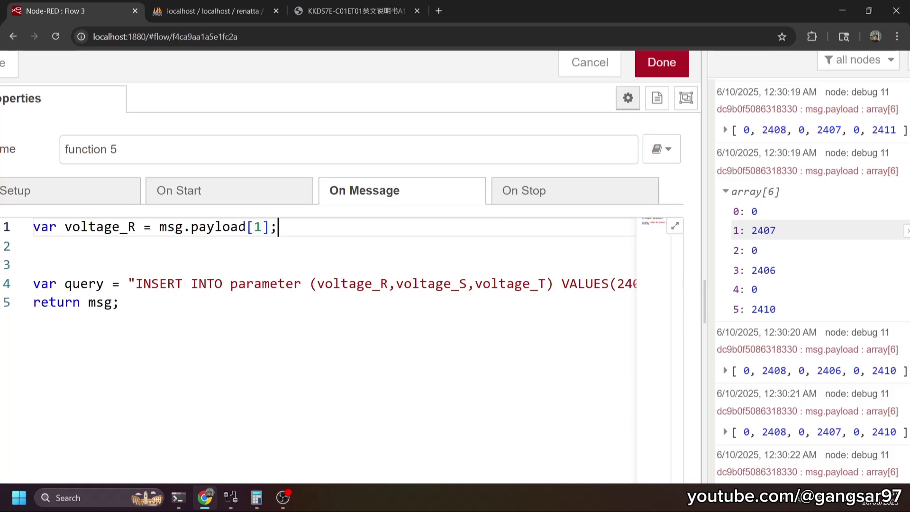
{"action": "key", "text": "shift+Left"}
{"action": "key", "text": "shift+Left"}
{"action": "key", "text": "shift+Left"}
{"action": "key", "text": "shift+Left"}
{"action": "key", "text": "shift+Left"}
{"action": "key", "text": "shift+Left"}
{"action": "key", "text": "shift+Left"}
{"action": "key", "text": "shift+Left"}
{"action": "key", "text": "shift+Left"}
{"action": "key", "text": "shift+Left"}
{"action": "key", "text": "shift+Left"}
{"action": "key", "text": "shift+Left"}
{"action": "key", "text": "shift+Left"}
{"action": "key", "text": "shift+Left"}
{"action": "key", "text": "shift+Left"}
{"action": "key", "text": "shift+Left"}
{"action": "key", "text": "shift+Left"}
{"action": "key", "text": "shift+Left"}
{"action": "key", "text": "shift+Left"}
{"action": "key", "text": "shift+Left"}
{"action": "key", "text": "shift+Left"}
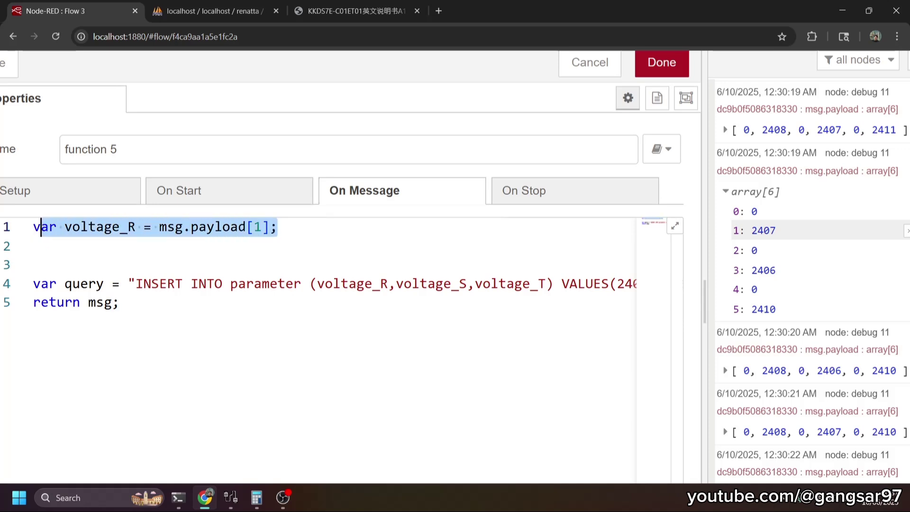
- Duplicate the voltage_R line twice and rename the copies voltage_S and voltage_T
{"action": "key", "text": "ctrl+c"}
{"action": "key", "text": "End"}
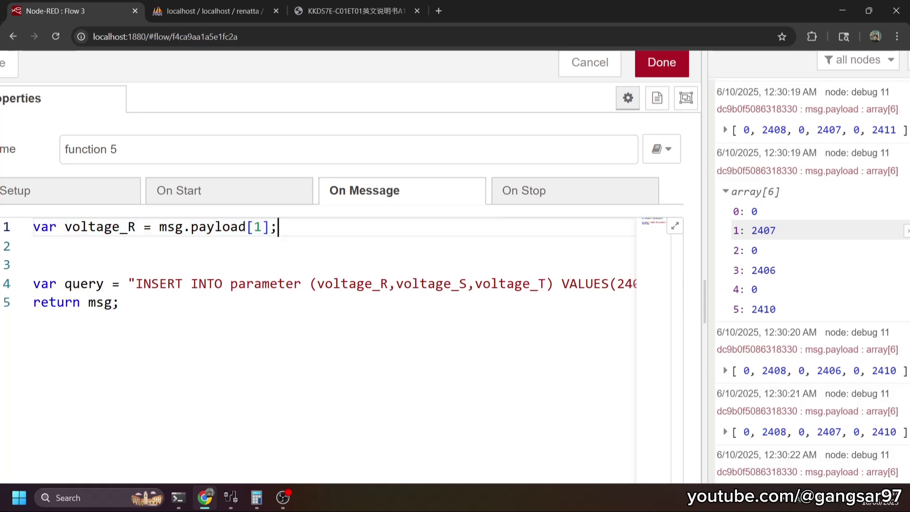
{"action": "key", "text": "Return"}
{"action": "key", "text": "ctrl+v"}
{"action": "key", "text": "Return"}
{"action": "key", "text": "ctrl+v"}
{"action": "key", "text": "Left"}
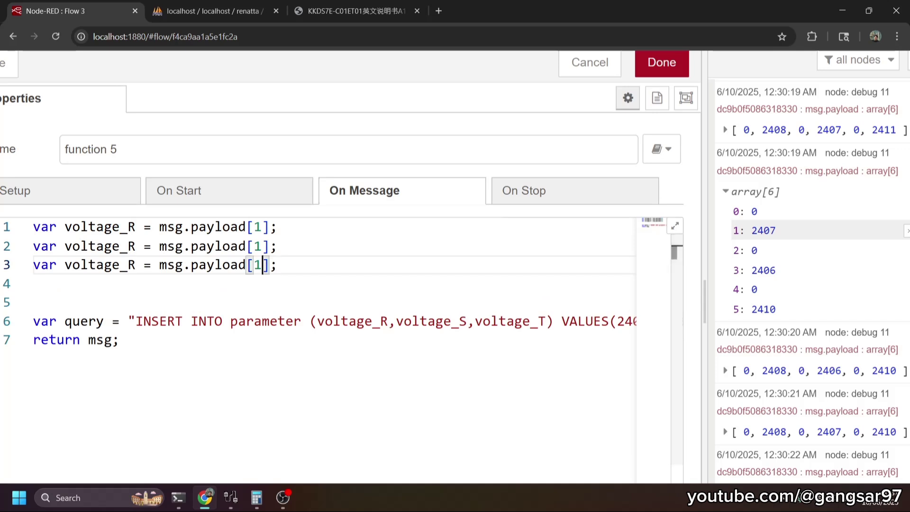
{"action": "key", "text": "Up"}
{"action": "key", "text": "Left"}
{"action": "key", "text": "Left"}
{"action": "key", "text": "Left"}
{"action": "key", "text": "Left"}
{"action": "key", "text": "Left"}
{"action": "key", "text": "Left"}
{"action": "key", "text": "Left"}
{"action": "key", "text": "Left"}
{"action": "key", "text": "Left"}
{"action": "key", "text": "Left"}
{"action": "key", "text": "Left"}
{"action": "key", "text": "Left"}
{"action": "key", "text": "Left"}
{"action": "key", "text": "Left"}
{"action": "key", "text": "Left"}
{"action": "key", "text": "Left"}
{"action": "key", "text": "Left"}
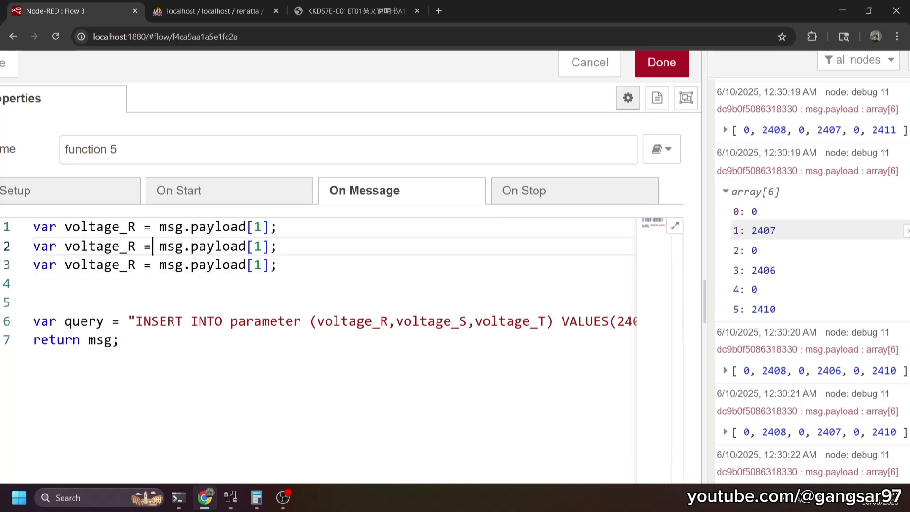
{"action": "key", "text": "BackSpace"}
{"action": "type", "text": "S"}
{"action": "key", "text": "Down"}
{"action": "key", "text": "BackSpace"}
{"action": "type", "text": "T"}
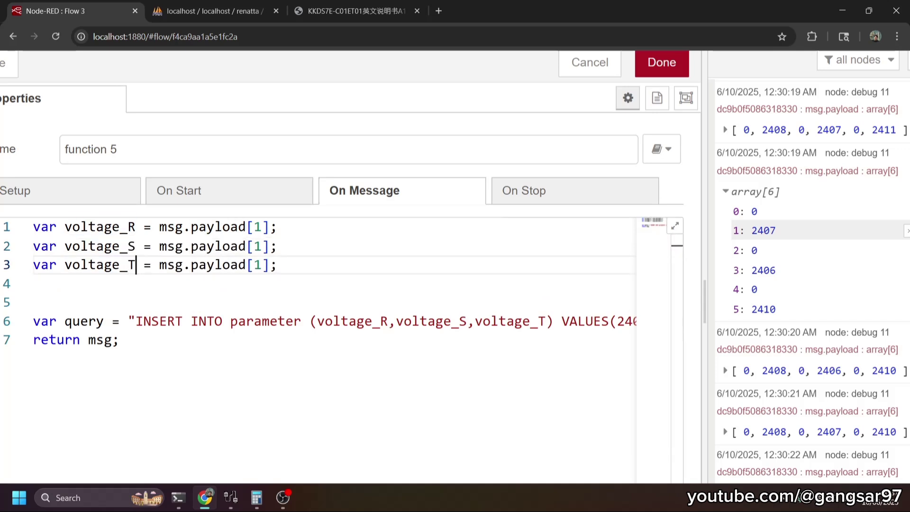
- Change the payload indexes of voltage_S and voltage_T to [3] and [5]
{"action": "key", "text": "Up"}
{"action": "key", "text": "Right"}
{"action": "key", "text": "Right"}
{"action": "key", "text": "Right"}
{"action": "key", "text": "Right"}
{"action": "key", "text": "Right"}
{"action": "key", "text": "Right"}
{"action": "key", "text": "Right"}
{"action": "key", "text": "Right"}
{"action": "key", "text": "Right"}
{"action": "key", "text": "Right"}
{"action": "key", "text": "Right"}
{"action": "key", "text": "Right"}
{"action": "key", "text": "Right"}
{"action": "key", "text": "Right"}
{"action": "key", "text": "Right"}
{"action": "key", "text": "Right"}
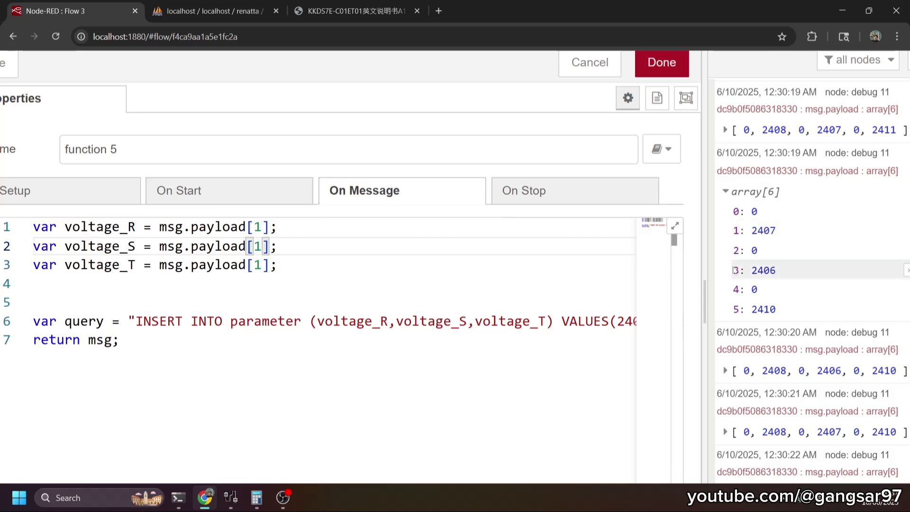
{"action": "key", "text": "BackSpace"}
{"action": "type", "text": "3"}
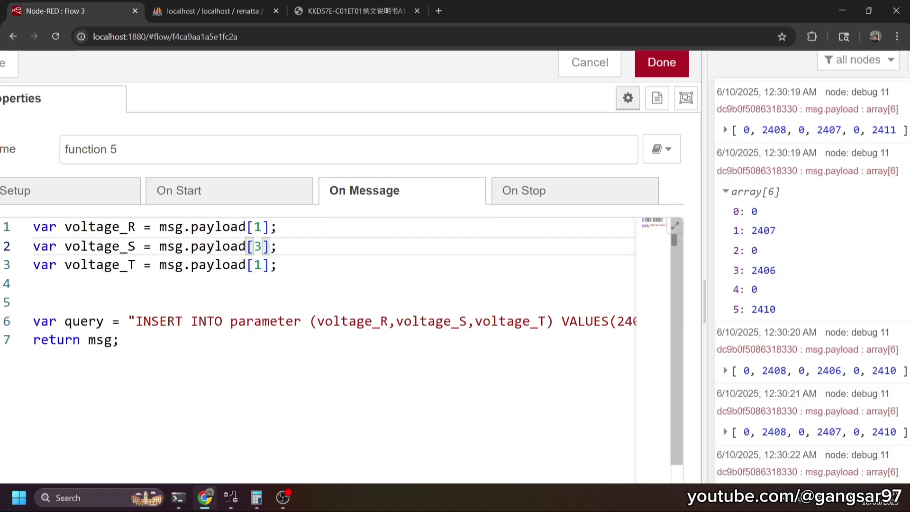
{"action": "key", "text": "Down"}
{"action": "key", "text": "BackSpace"}
{"action": "type", "text": "5"}
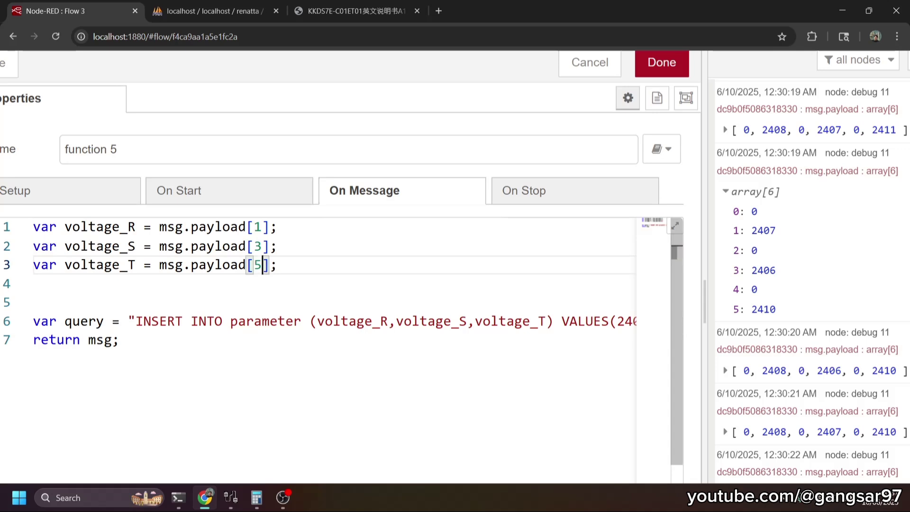
{"action": "key", "text": "Up"}
{"action": "key", "text": "Up"}
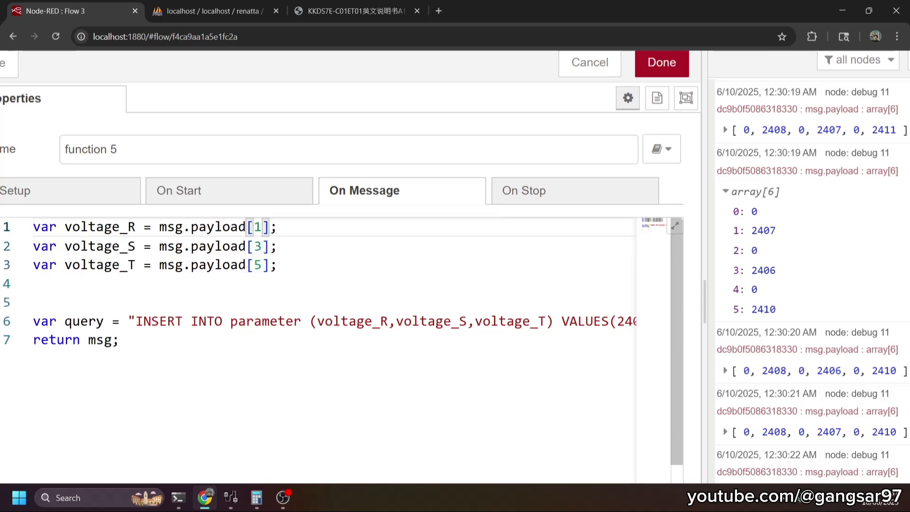
{"action": "key", "text": "ctrl+minus"}
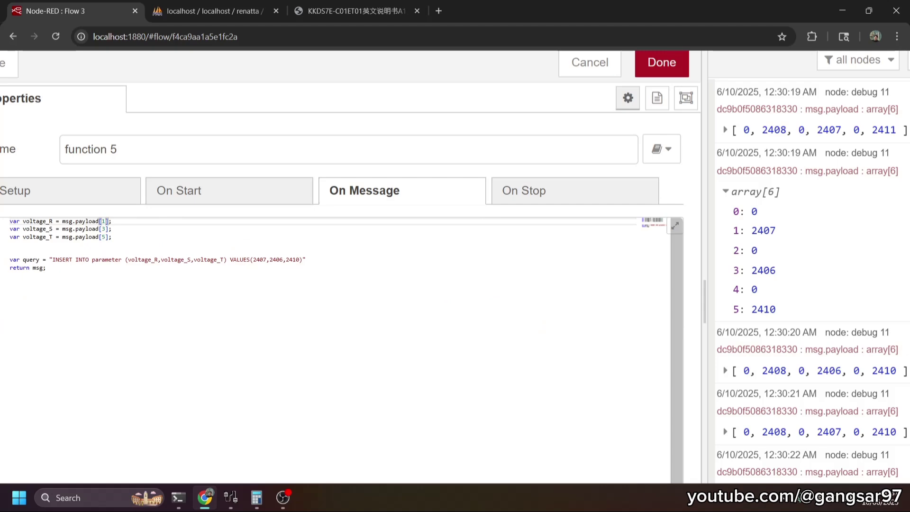
{"action": "key", "text": "ctrl+plus"}
{"action": "key", "text": "ctrl+plus"}
{"action": "key", "text": "ctrl+plus"}
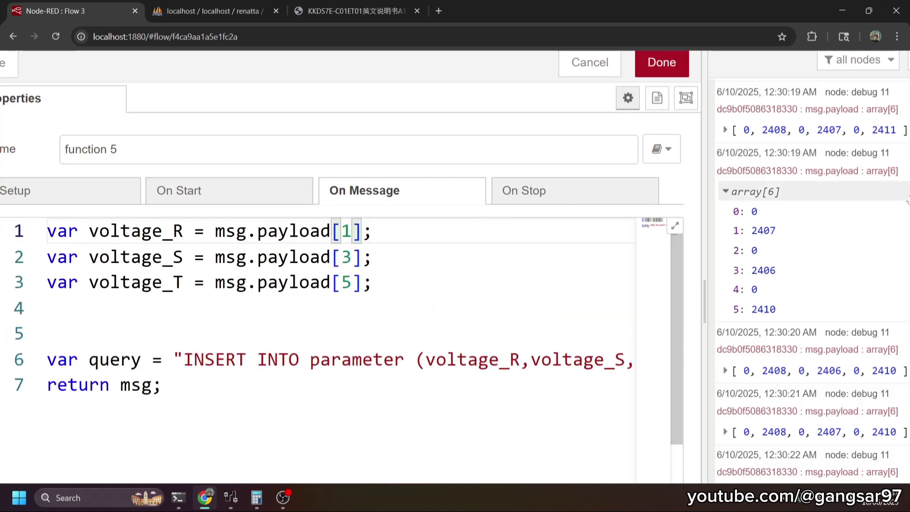
- Check the manual's address table showing Phase voltage A uses a 0.1V unit, then return to Node-RED
{"action": "left_click", "coordinate": [353, 10]}
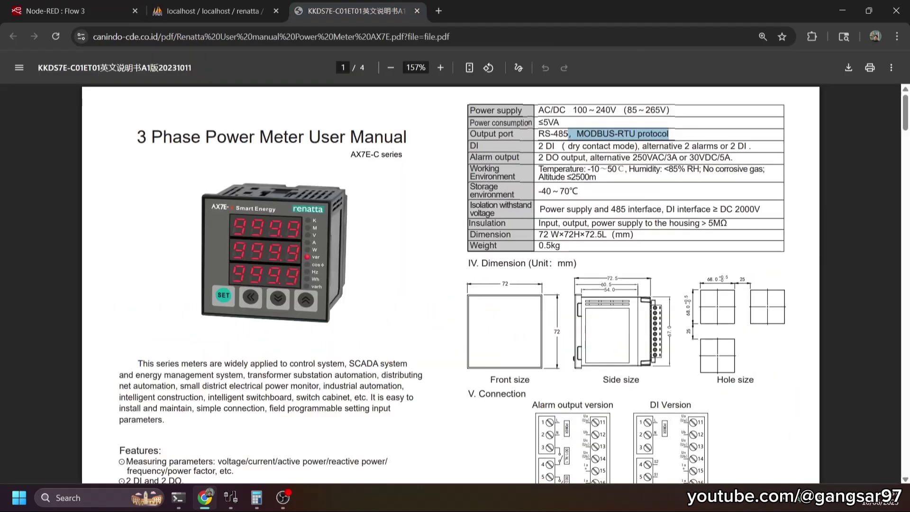
{"action": "scroll", "coordinate": [294, 308], "scroll_direction": "down", "scroll_amount": 15}
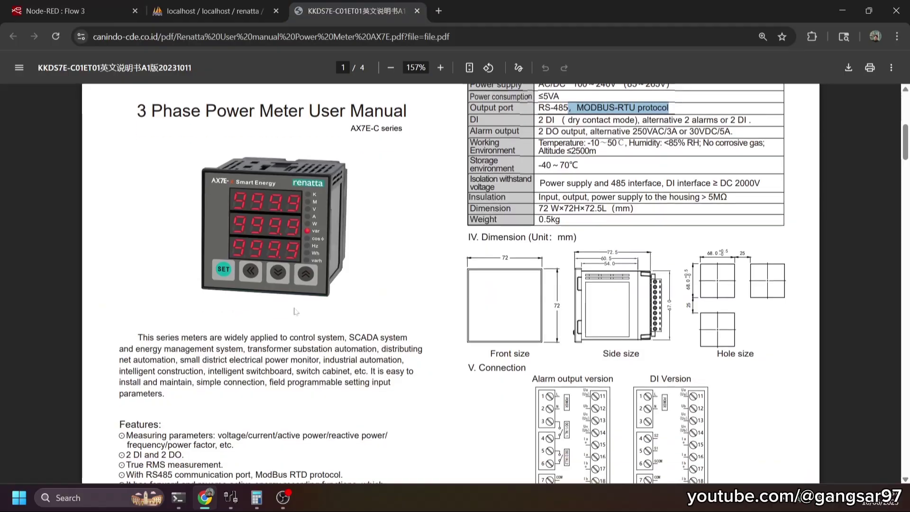
{"action": "scroll", "coordinate": [295, 310], "scroll_direction": "down", "scroll_amount": 20}
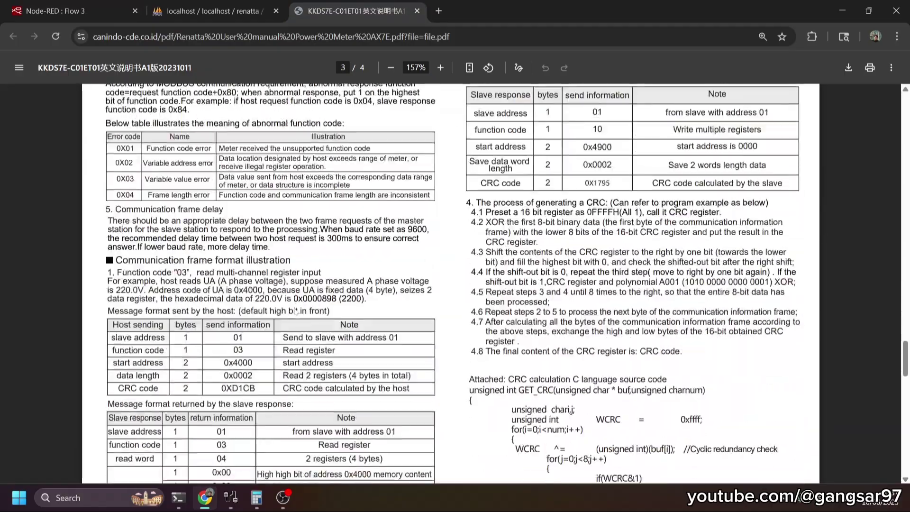
{"action": "scroll", "coordinate": [294, 311], "scroll_direction": "down", "scroll_amount": 2}
{"action": "scroll", "coordinate": [294, 312], "scroll_direction": "up", "scroll_amount": 3}
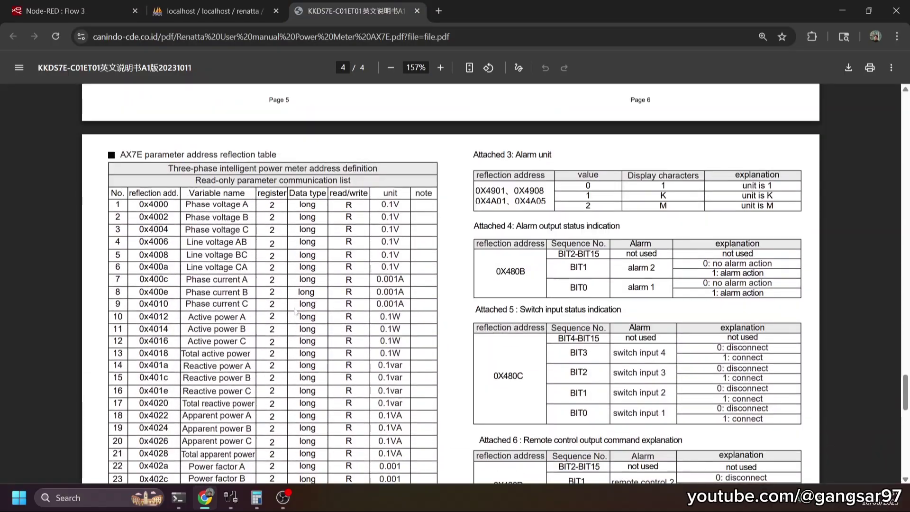
{"action": "scroll", "coordinate": [294, 310], "scroll_direction": "up", "scroll_amount": 2, "text": "ctrl"}
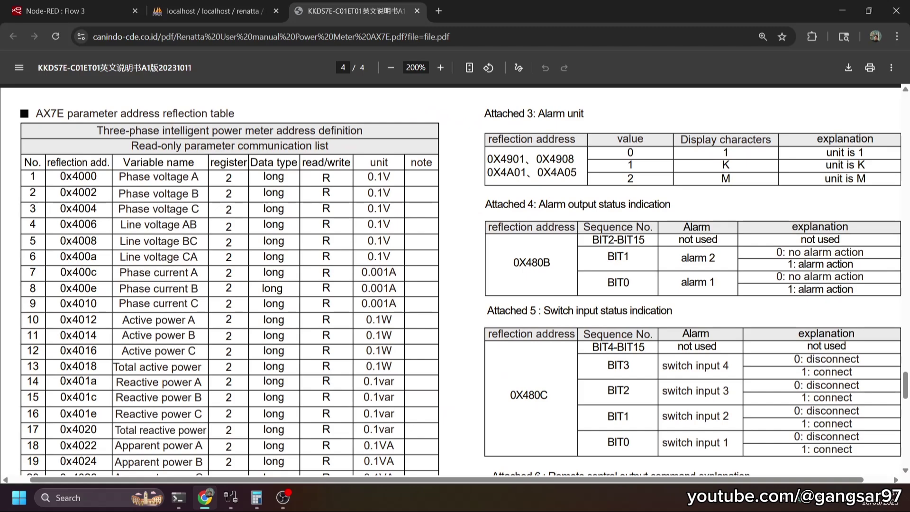
{"action": "scroll", "coordinate": [295, 310], "scroll_direction": "up", "scroll_amount": 2, "text": "ctrl"}
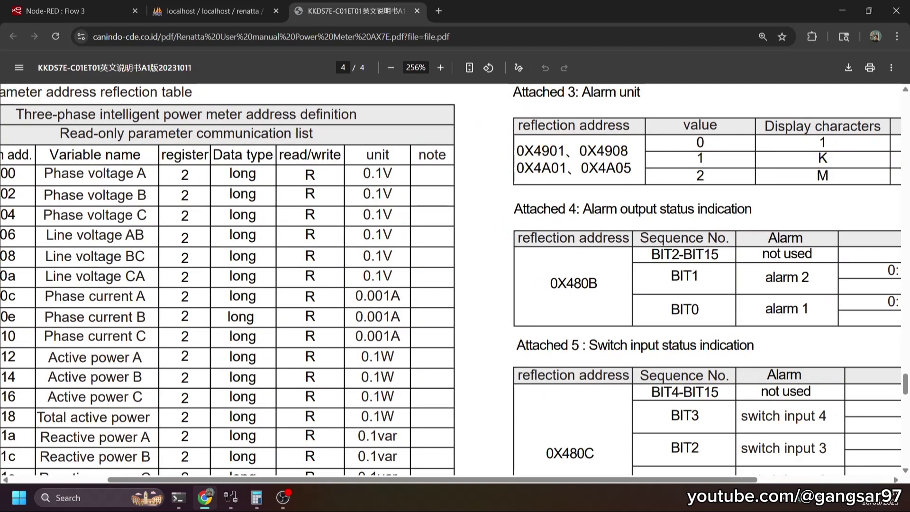
{"action": "left_click_drag", "start_coordinate": [362, 174], "coordinate": [393, 174]}
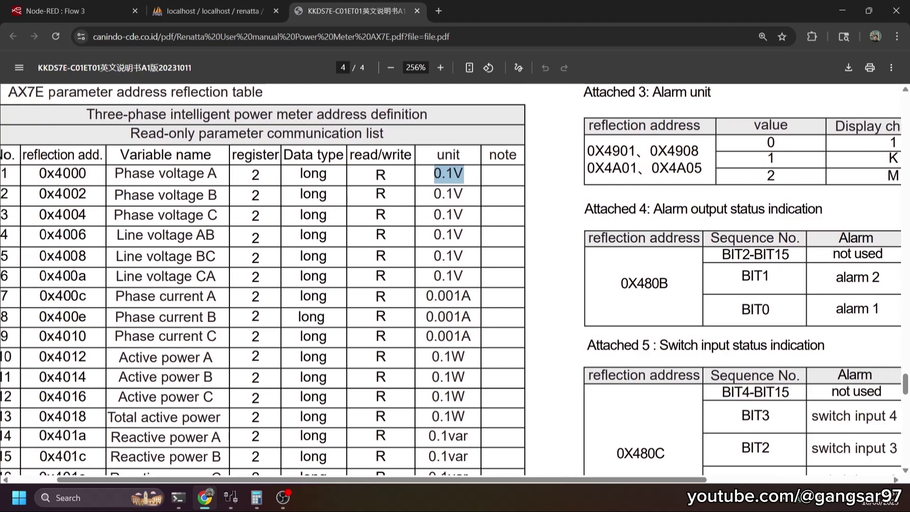
{"action": "left_click_drag", "start_coordinate": [115, 173], "coordinate": [217, 174]}
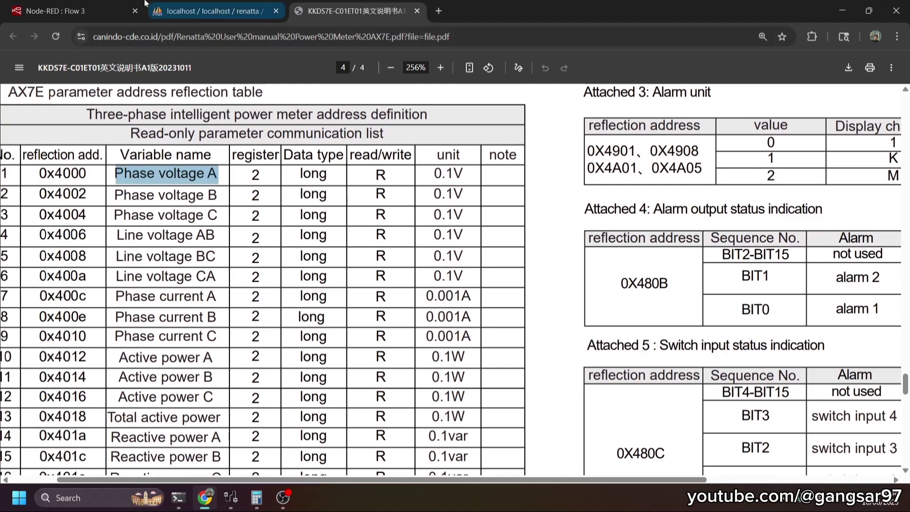
{"action": "left_click", "coordinate": [118, 9]}
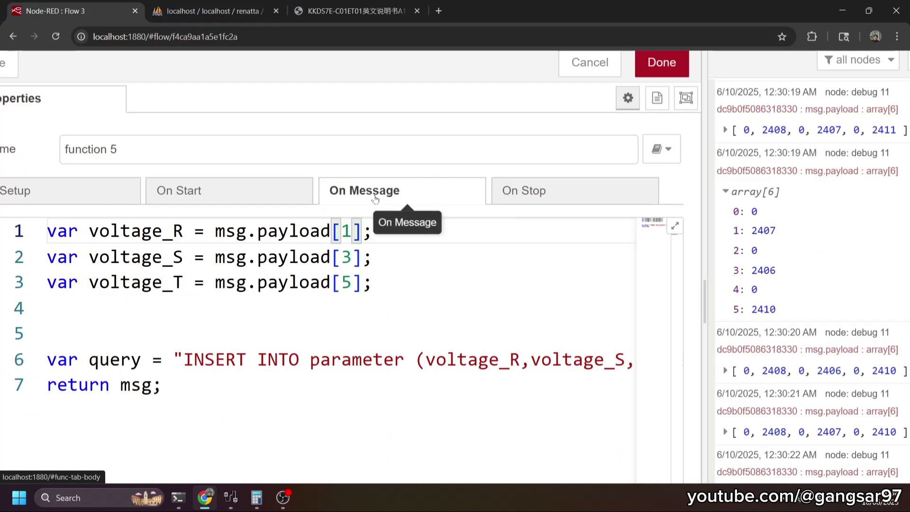
- Append /10 to the voltage_R, voltage_S and voltage_T payload lines
{"action": "type", "text": "/10"}
{"action": "key", "text": "Down"}
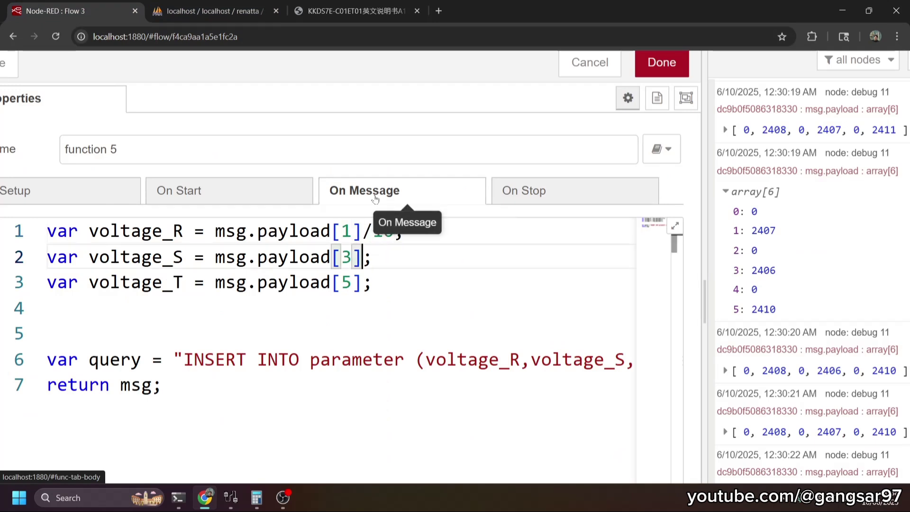
{"action": "type", "text": "/10"}
{"action": "key", "text": "Down"}
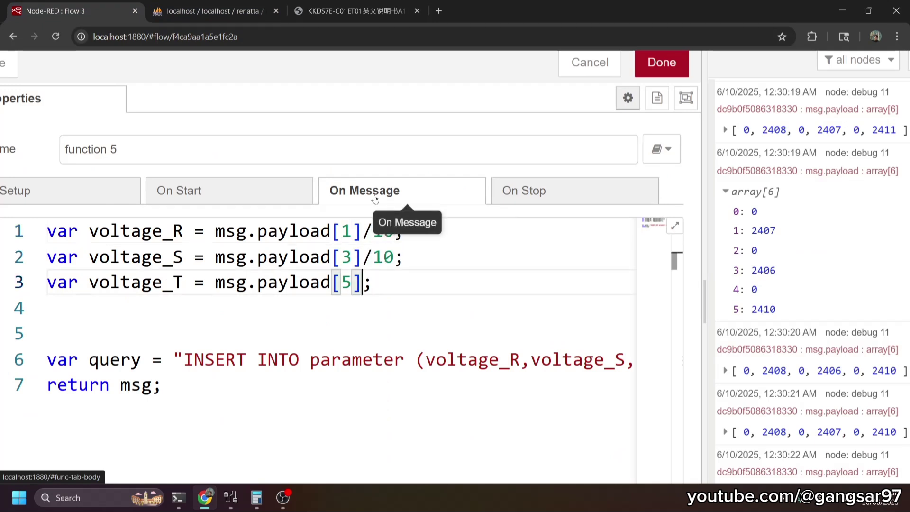
{"action": "type", "text": "/10"}
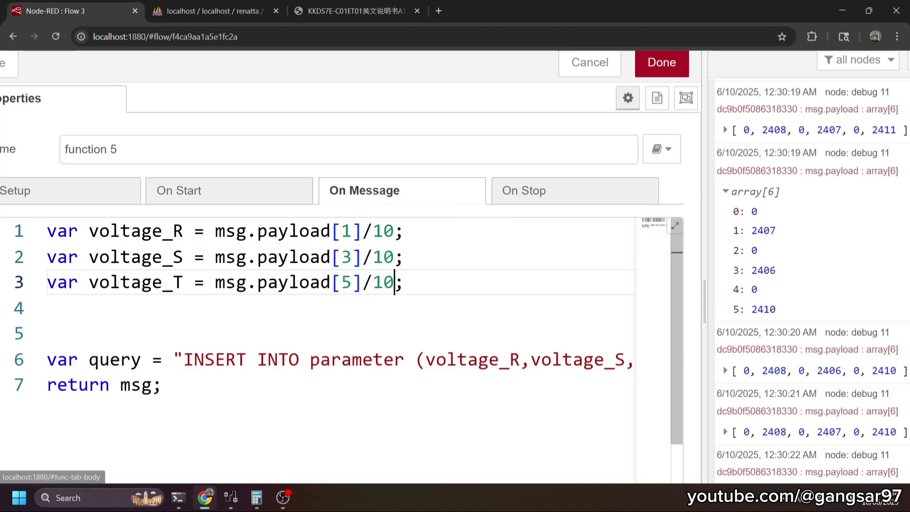
{"action": "scroll", "coordinate": [341, 304], "scroll_direction": "down", "scroll_amount": 7}
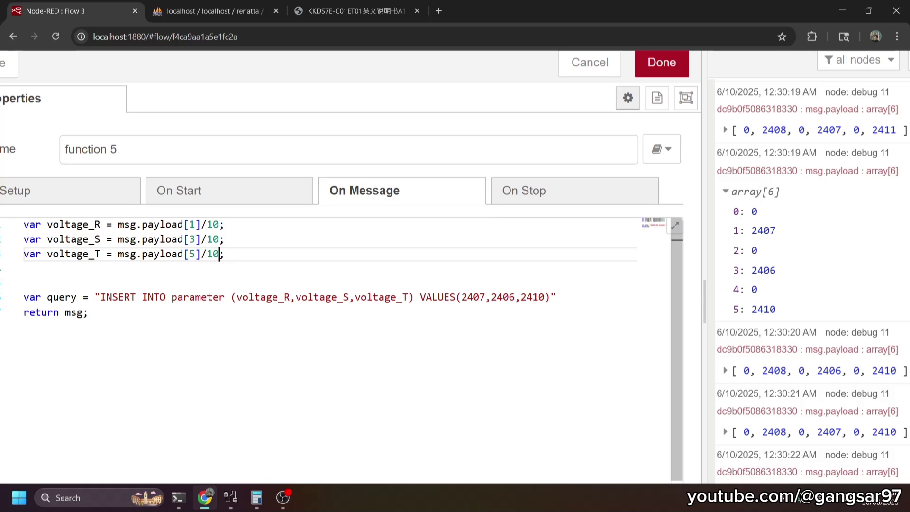
- Replace the hard-coded 2407 in VALUES with an empty "++" concatenation placeholder
{"action": "double_click", "coordinate": [74, 254]}
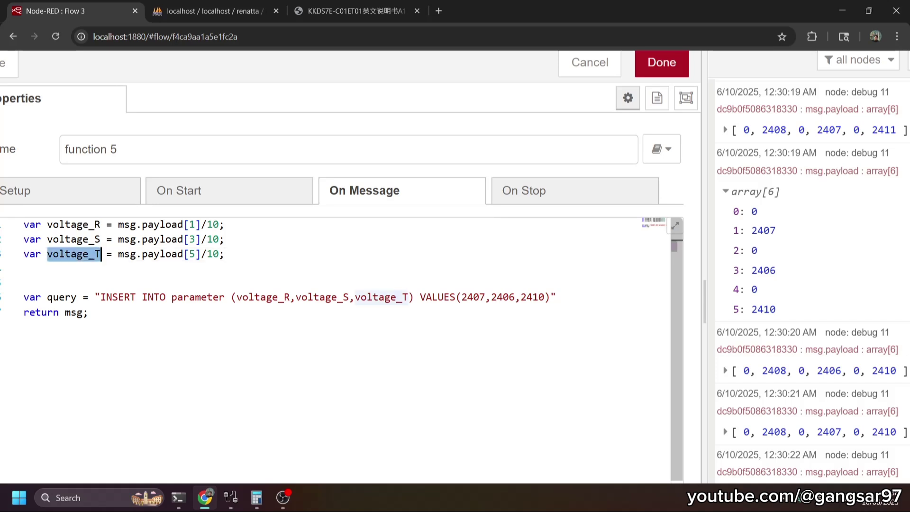
{"action": "double_click", "coordinate": [473, 297]}
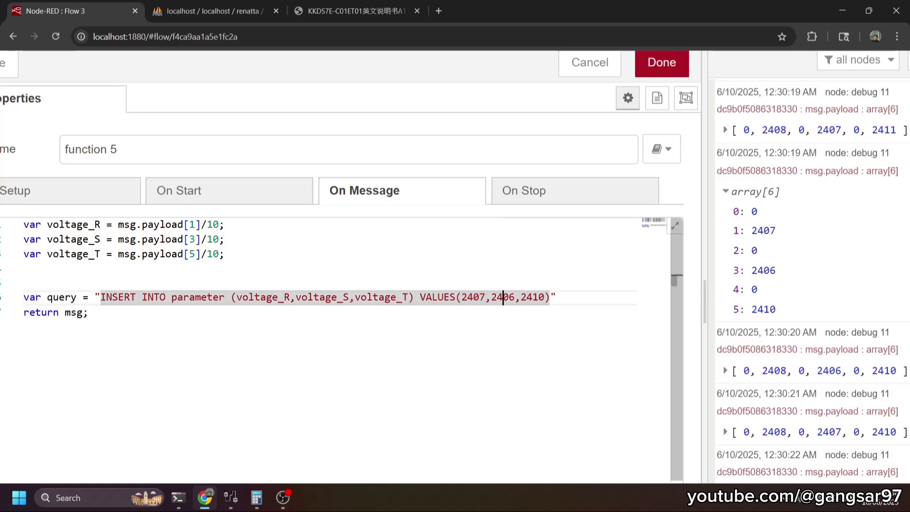
{"action": "double_click", "coordinate": [502, 297]}
{"action": "double_click", "coordinate": [535, 297]}
{"action": "left_click", "coordinate": [479, 297]}
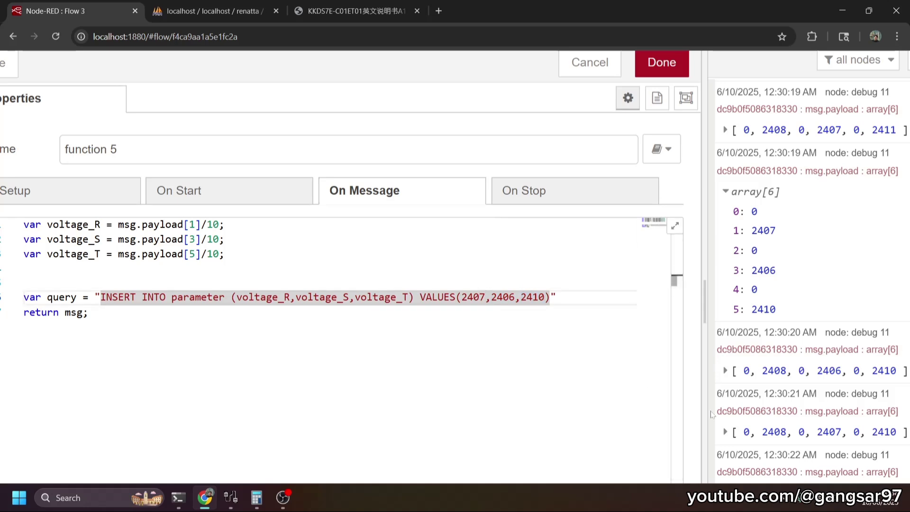
{"action": "key", "text": "BackSpace"}
{"action": "key", "text": "BackSpace"}
{"action": "key", "text": "BackSpace"}
{"action": "key", "text": "BackSpace"}
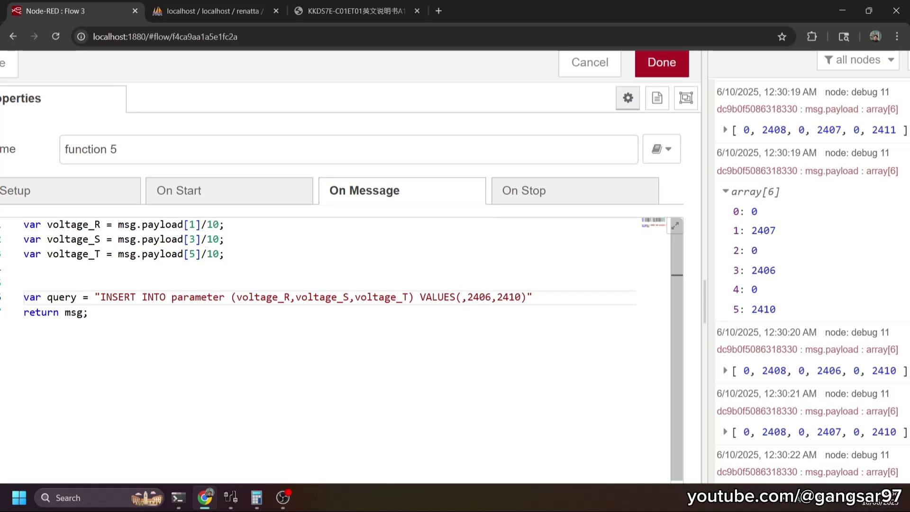
{"action": "type", "text": "\"\""}
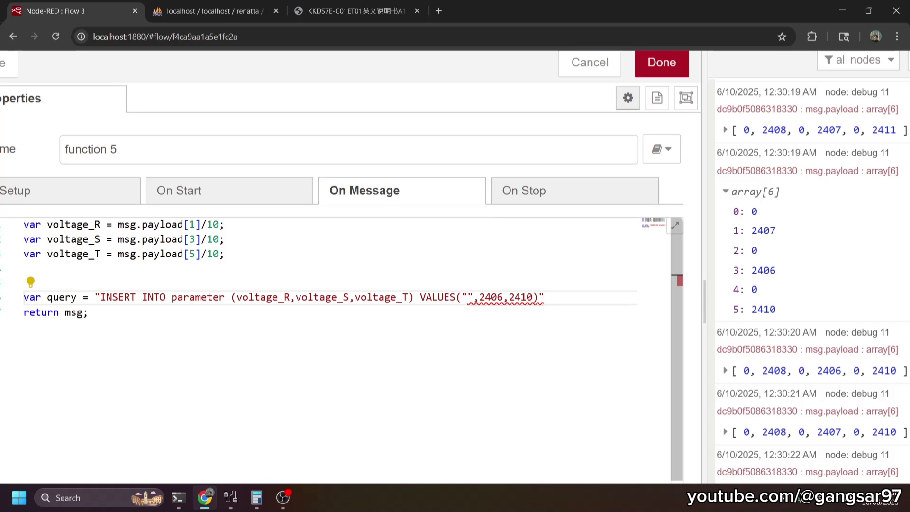
{"action": "type", "text": "++"}
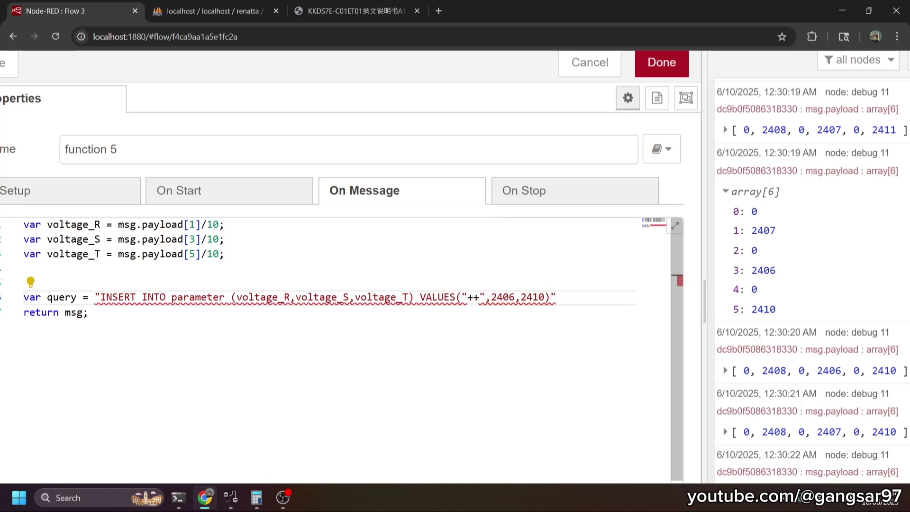
{"action": "left_click", "coordinate": [474, 297]}
- Insert voltage_R into the placeholder and replace 2406 with "+voltage_S+"
{"action": "type", "text": "voltage"}
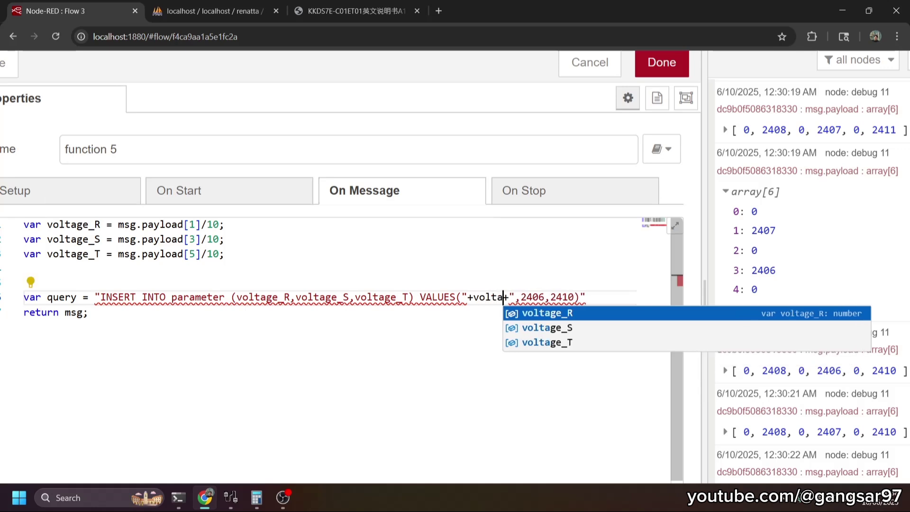
{"action": "type", "text": "_R"}
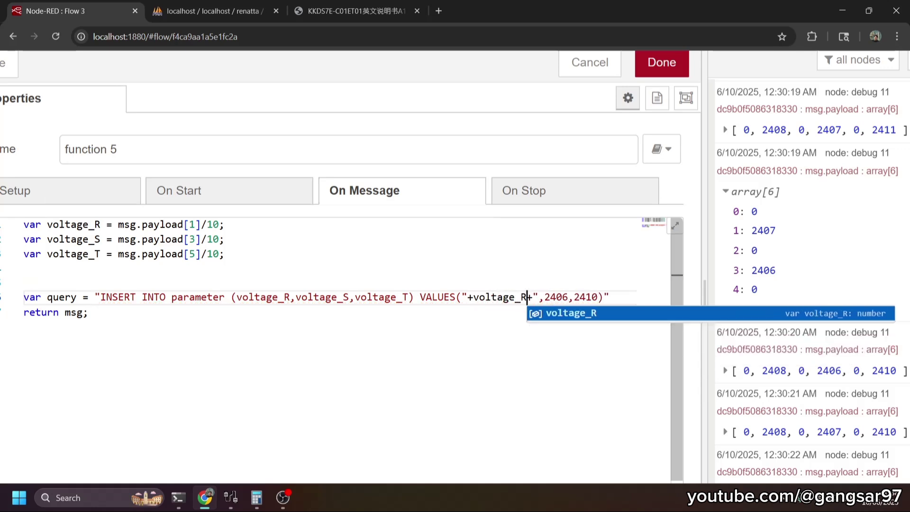
{"action": "key", "text": "Right"}
{"action": "key", "text": "Right"}
{"action": "key", "text": "Right"}
{"action": "key", "text": "Right"}
{"action": "key", "text": "Right"}
{"action": "key", "text": "Right"}
{"action": "key", "text": "Right"}
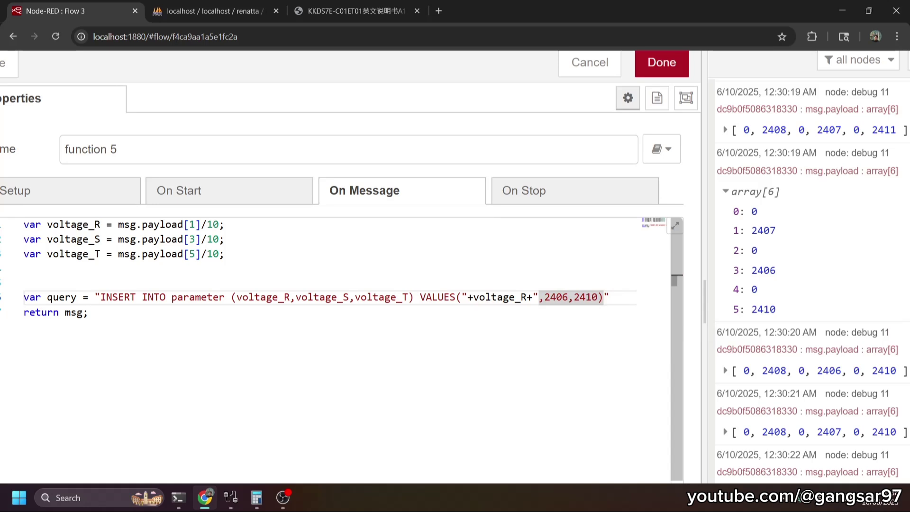
{"action": "key", "text": "Left"}
{"action": "key", "text": "Left"}
{"action": "key", "text": "Left"}
{"action": "key", "text": "Left"}
{"action": "key", "text": "Right"}
{"action": "key", "text": "Right"}
{"action": "key", "text": "Right"}
{"action": "key", "text": "Right"}
{"action": "key", "text": "Left"}
{"action": "key", "text": "Left"}
{"action": "key", "text": "Left"}
{"action": "key", "text": "Left"}
{"action": "key", "text": "Right"}
{"action": "key", "text": "Right"}
{"action": "key", "text": "Right"}
{"action": "key", "text": "BackSpace"}
{"action": "key", "text": "BackSpace"}
{"action": "key", "text": "BackSpace"}
{"action": "key", "text": "BackSpace"}
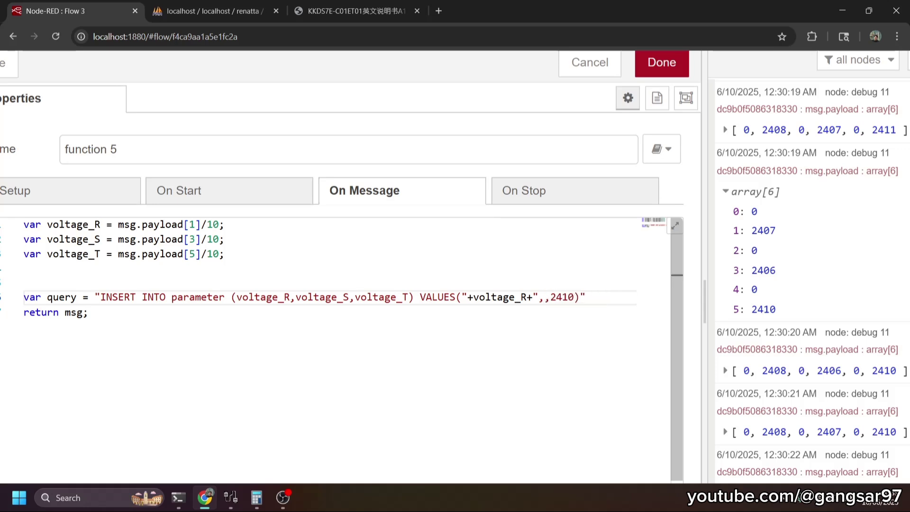
{"action": "type", "text": "\",\""}
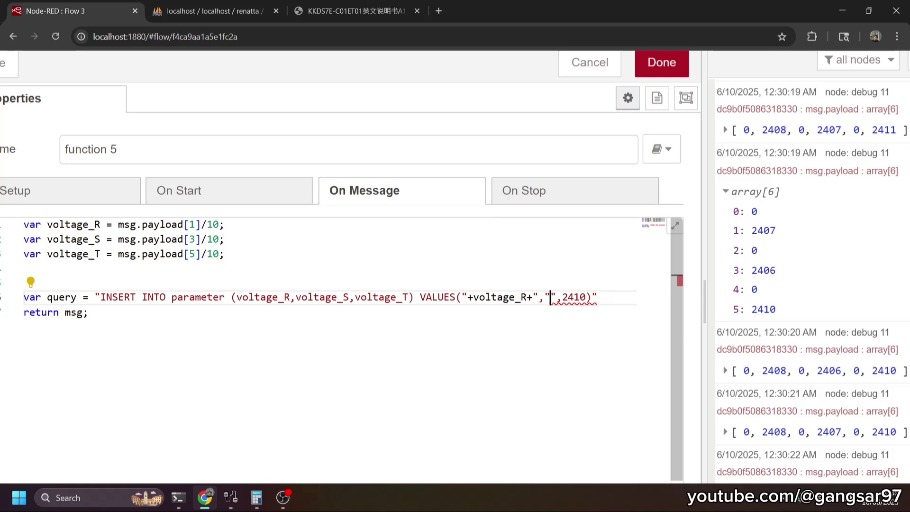
{"action": "type", "text": "+volt"}
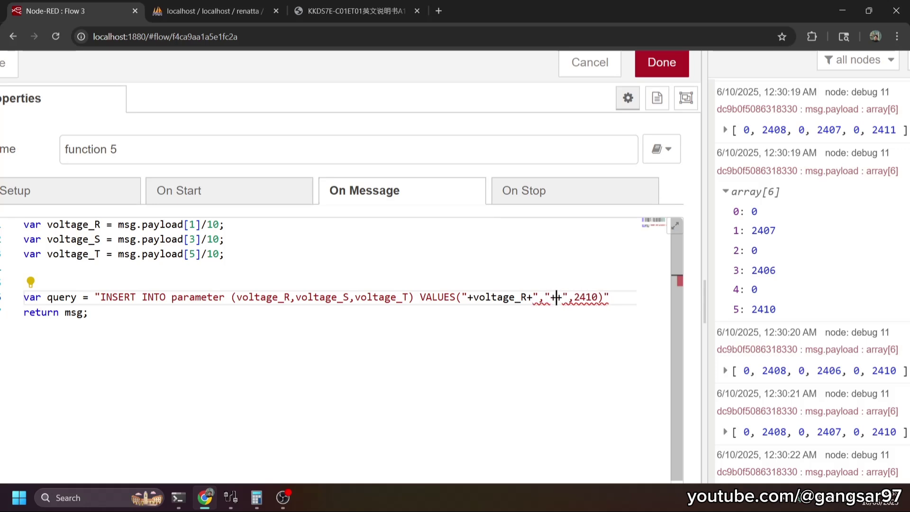
{"action": "type", "text": "a"}
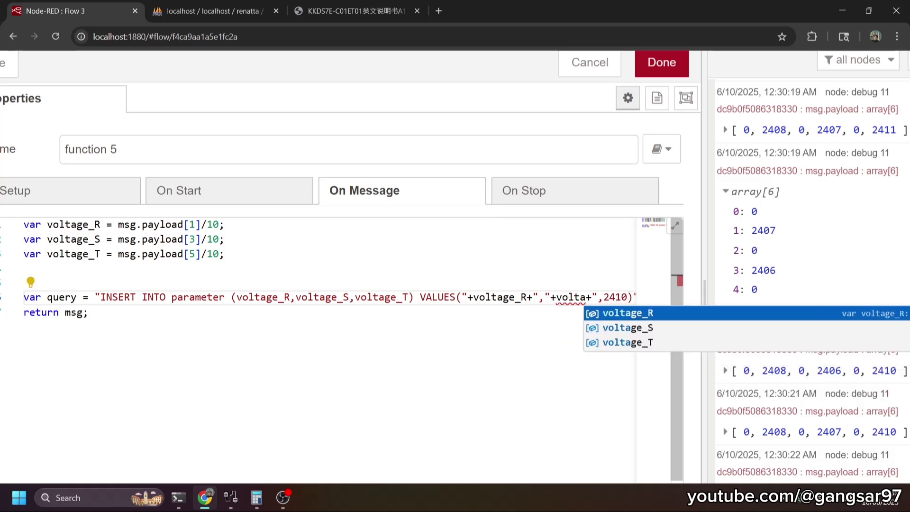
{"action": "key", "text": "Down"}
{"action": "key", "text": "Return"}
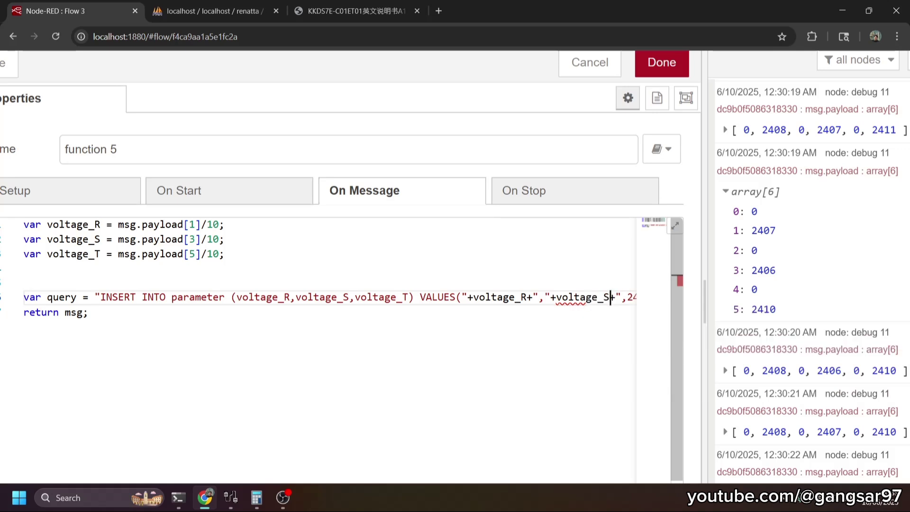
{"action": "type", "text": "+"}
- Replace 2410 with "+voltage_T+" and close the VALUES string with ")
{"action": "key", "text": "Right"}
{"action": "key", "text": "Right"}
{"action": "key", "text": "Right"}
{"action": "key", "text": "Right"}
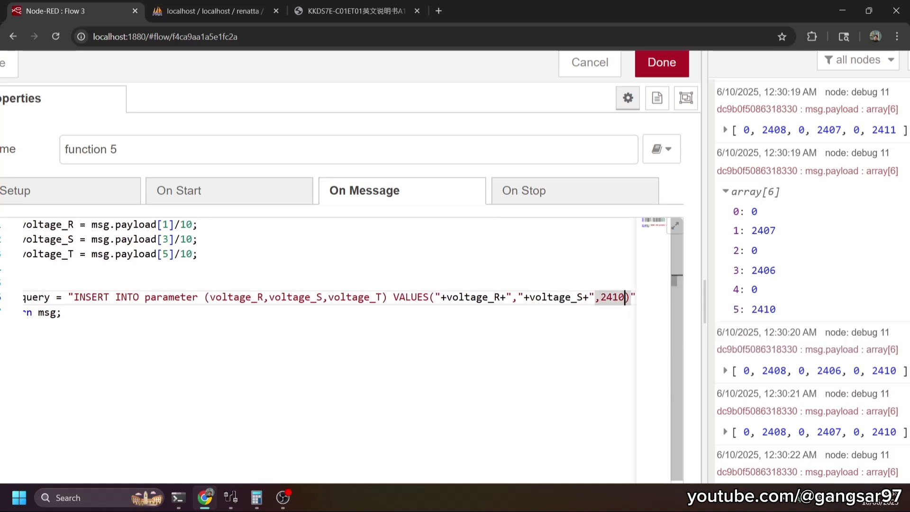
{"action": "key", "text": "Right"}
{"action": "key", "text": "Right"}
{"action": "type", "text": "\\"}
{"action": "key", "text": "BackSpace"}
{"action": "key", "text": "BackSpace"}
{"action": "key", "text": "BackSpace"}
{"action": "key", "text": "BackSpace"}
{"action": "key", "text": "BackSpace"}
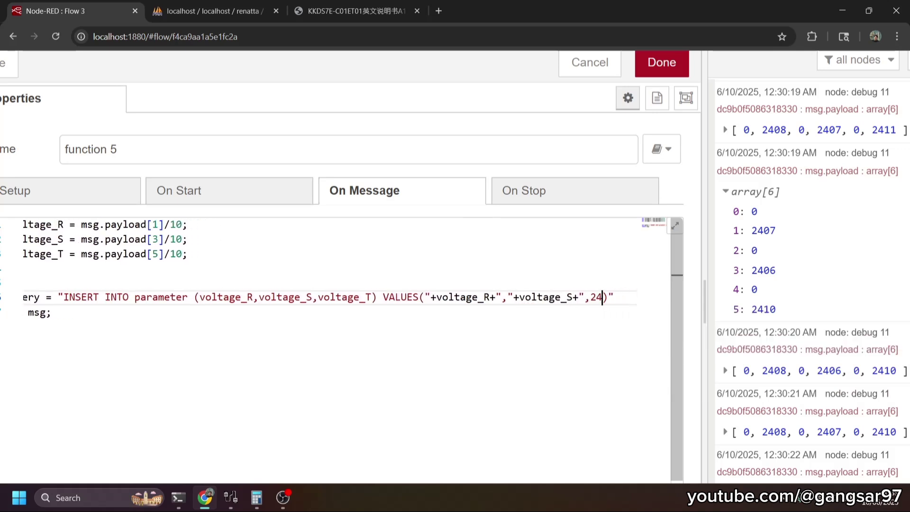
{"action": "type", "text": "\"\""}
{"action": "key", "text": "Left"}
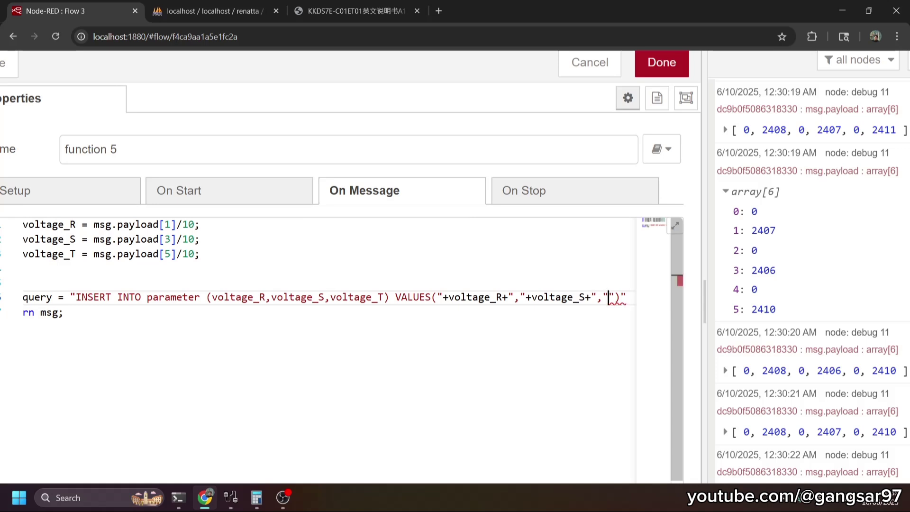
{"action": "type", "text": "++"}
{"action": "key", "text": "Left"}
{"action": "type", "text": "v"}
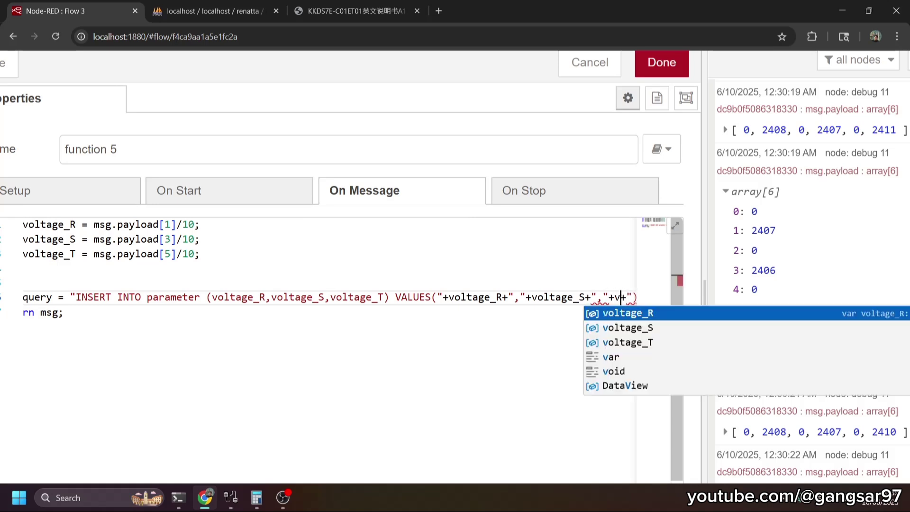
{"action": "type", "text": "oltage_"}
{"action": "key", "text": "Down"}
{"action": "key", "text": "Down"}
{"action": "key", "text": "Return"}
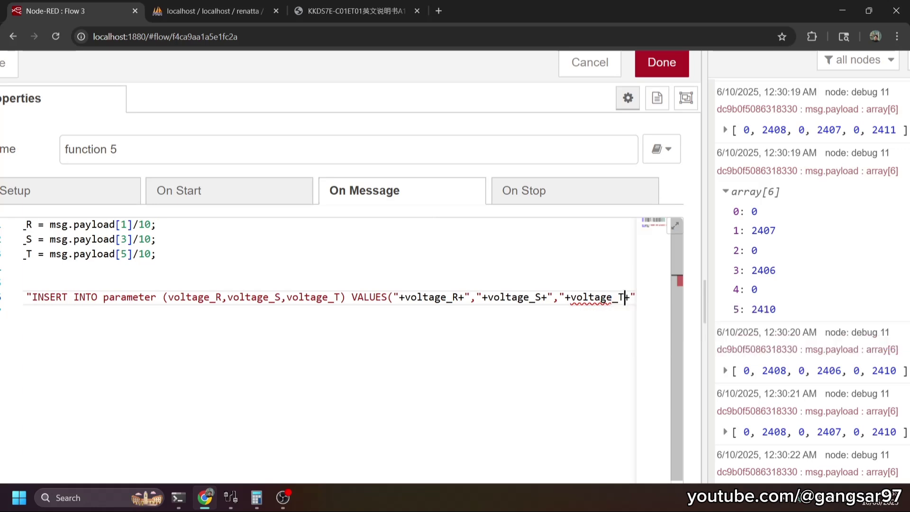
{"action": "key", "text": "Right"}
{"action": "type", "text": "\")"}
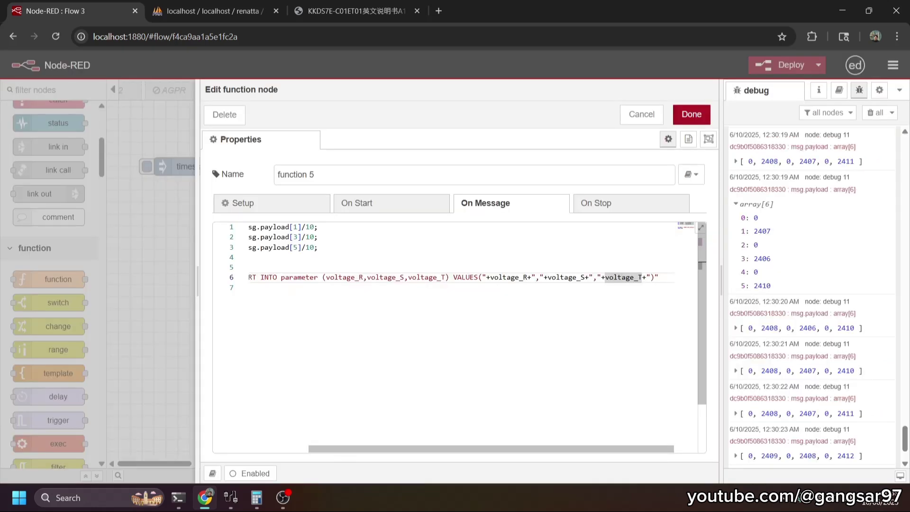
- Add 'msg.topic = query;' on a new line just before return msg
{"action": "key", "text": "Up"}
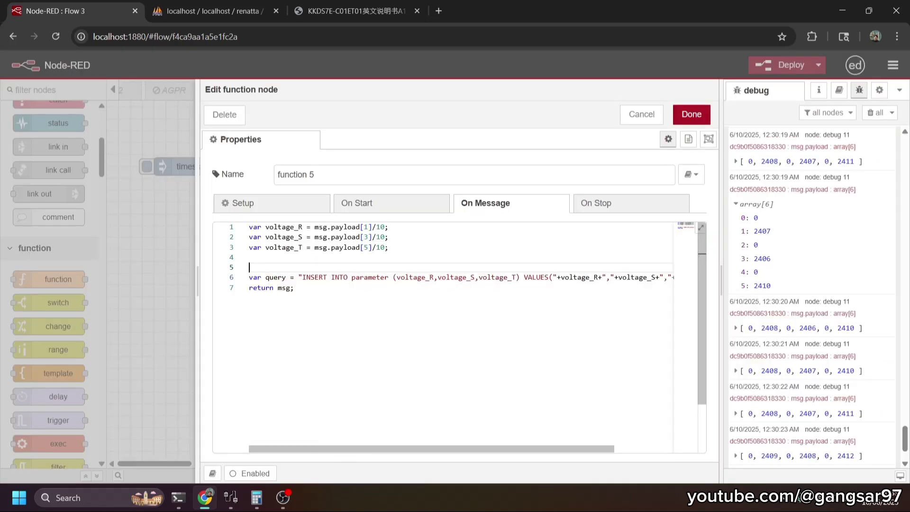
{"action": "key", "text": "Down"}
{"action": "key", "text": "Down"}
{"action": "key", "text": "Return"}
{"action": "key", "text": "Up"}
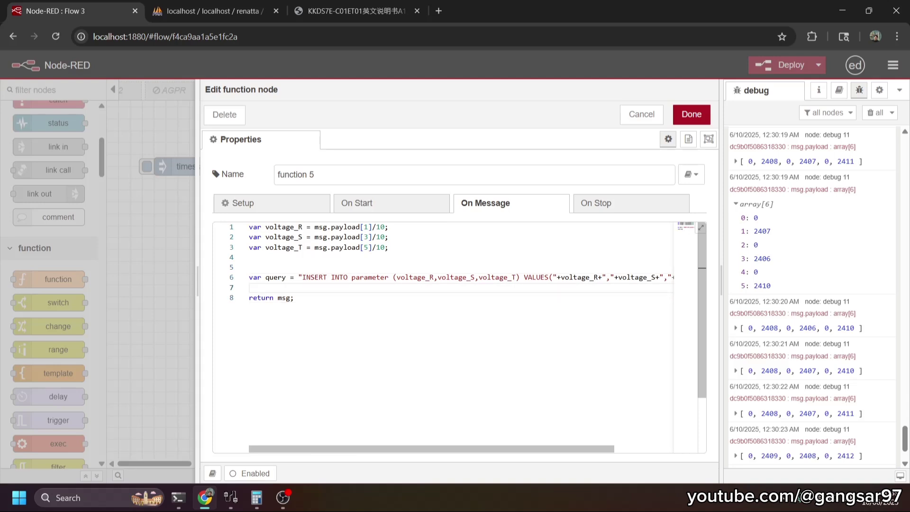
{"action": "scroll", "coordinate": [455, 337], "scroll_direction": "up", "scroll_amount": 8}
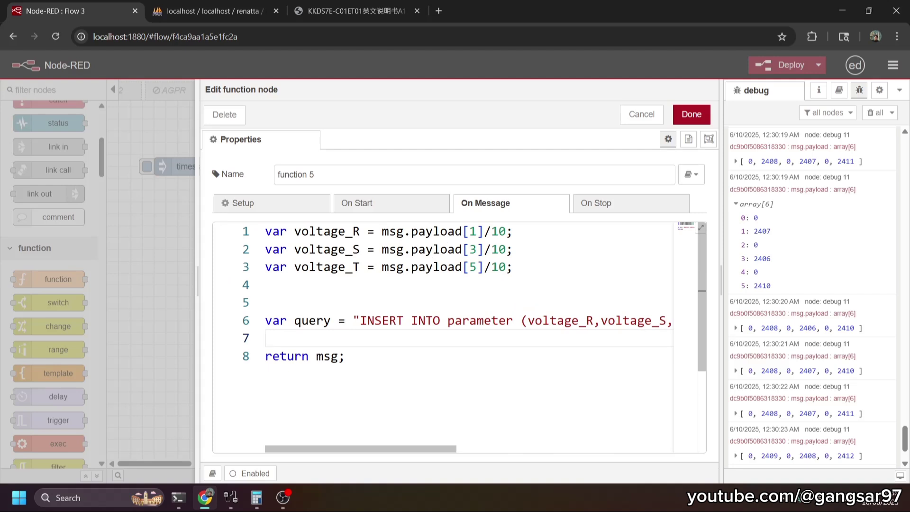
{"action": "type", "text": "msg."}
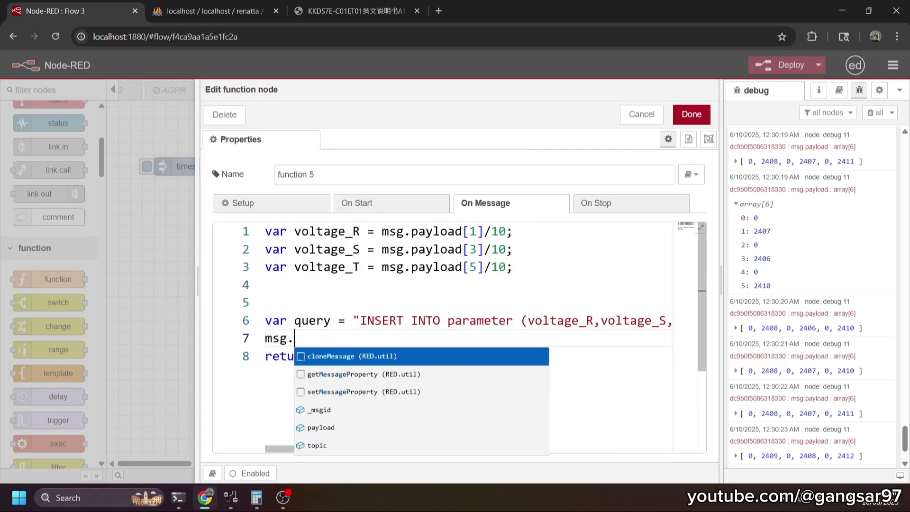
{"action": "type", "text": "topic = "}
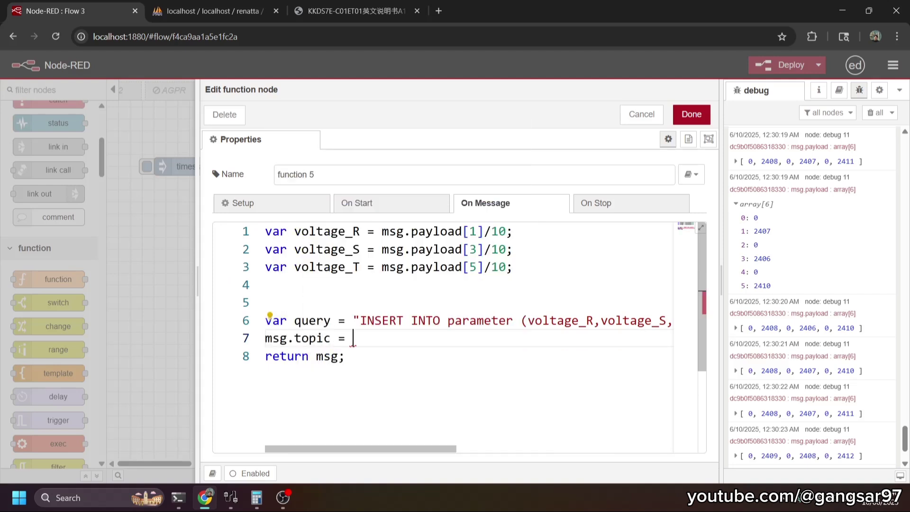
{"action": "type", "text": "query;"}
{"action": "left_click_drag", "start_coordinate": [265, 321], "coordinate": [382, 320]}
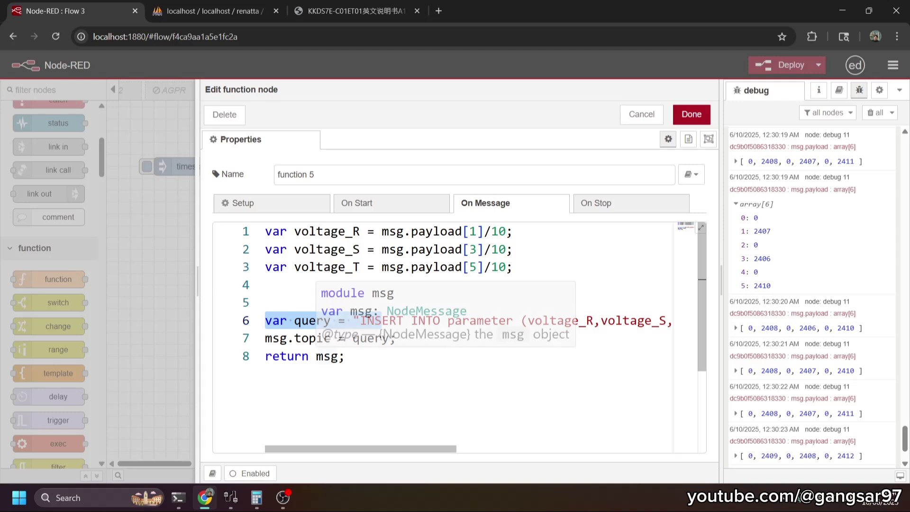
{"action": "left_click", "coordinate": [280, 356]}
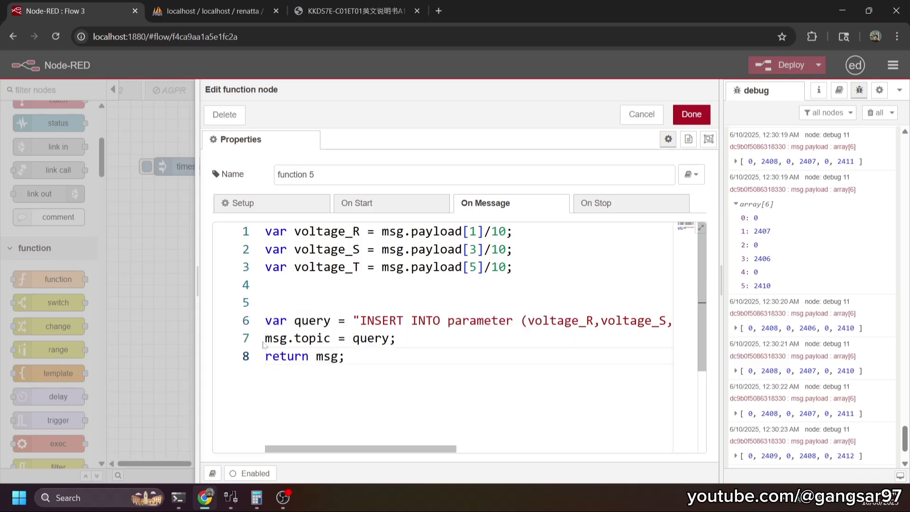
{"action": "left_click_drag", "start_coordinate": [265, 338], "coordinate": [330, 338]}
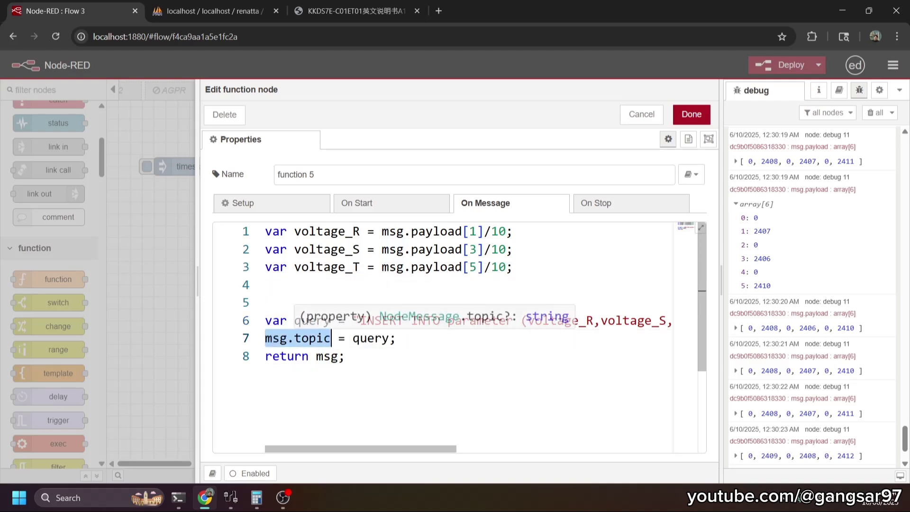
- Save function 5's edited code and close its settings
{"action": "left_click", "coordinate": [690, 114]}
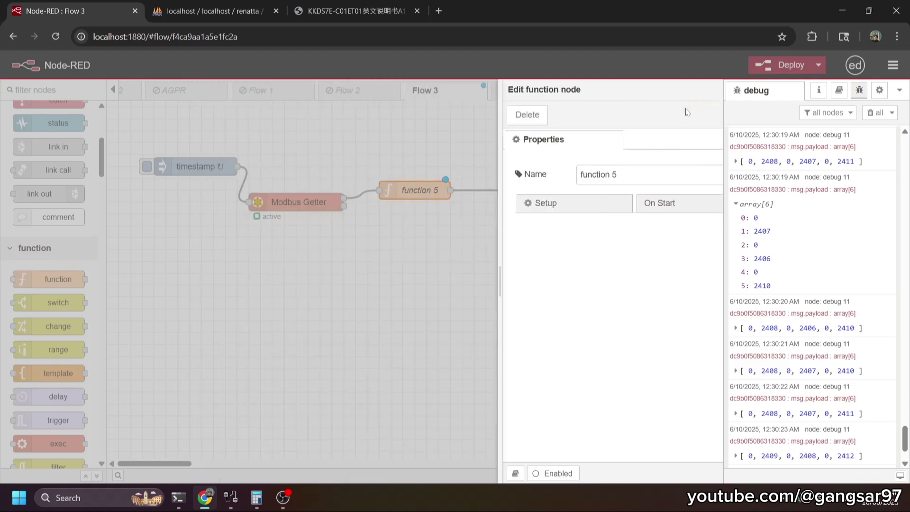
{"action": "scroll", "coordinate": [45, 319], "scroll_direction": "up", "scroll_amount": 3}
{"action": "scroll", "coordinate": [45, 320], "scroll_direction": "up", "scroll_amount": 2}
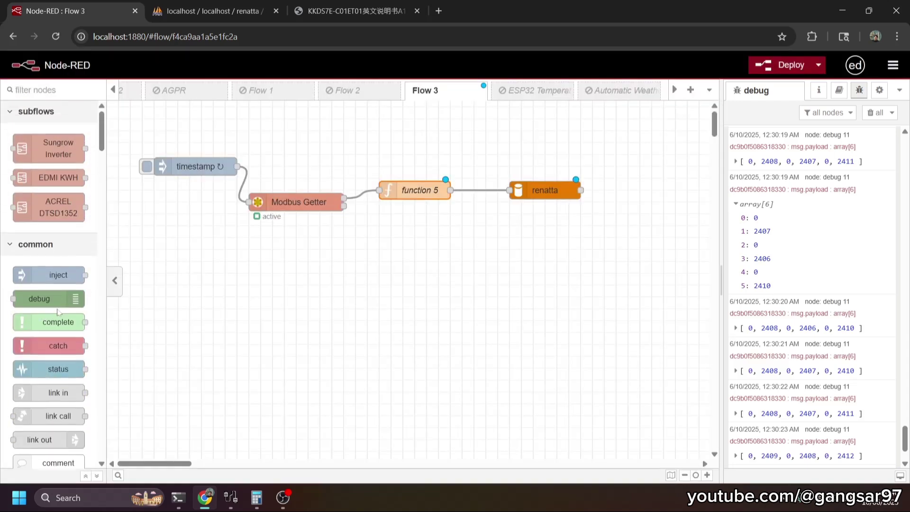
- Add debug 11 wired to renatta's output and deploy the flow
{"action": "left_click_drag", "start_coordinate": [45, 299], "coordinate": [633, 237]}
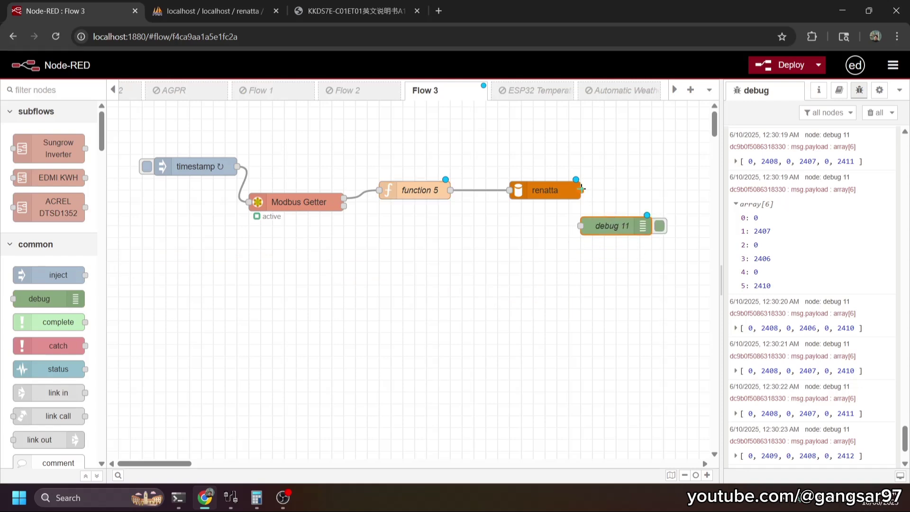
{"action": "left_click_drag", "start_coordinate": [581, 189], "coordinate": [581, 226]}
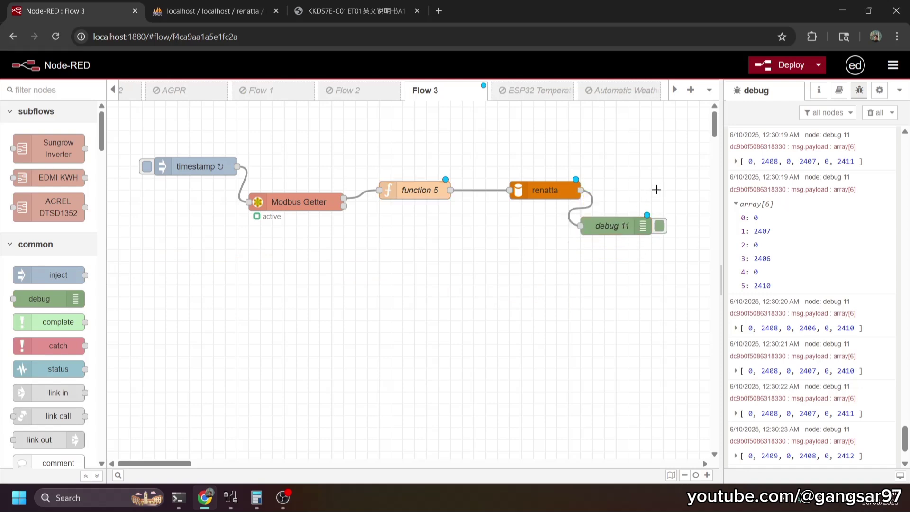
{"action": "left_click", "coordinate": [767, 65]}
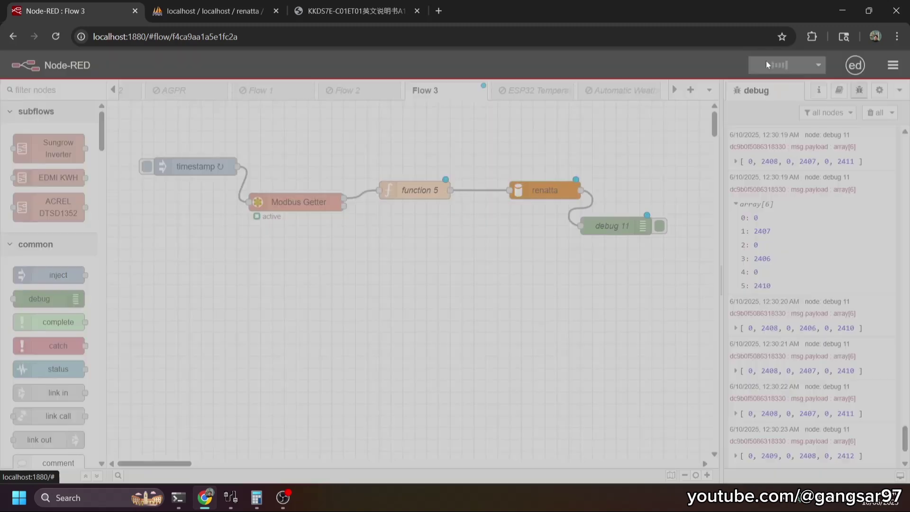
{"action": "left_click", "coordinate": [574, 110]}
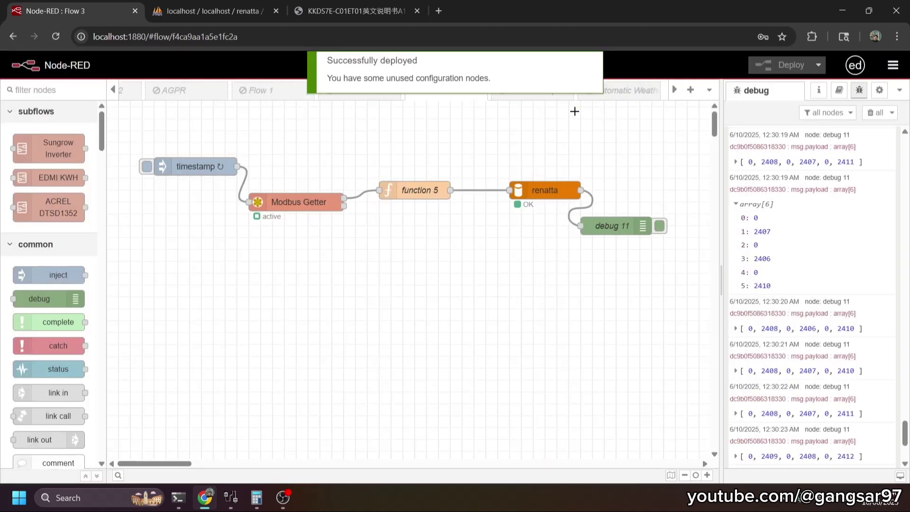
- Clear the old debug messages, then switch to the phpMyAdmin tab
{"action": "left_click", "coordinate": [877, 112]}
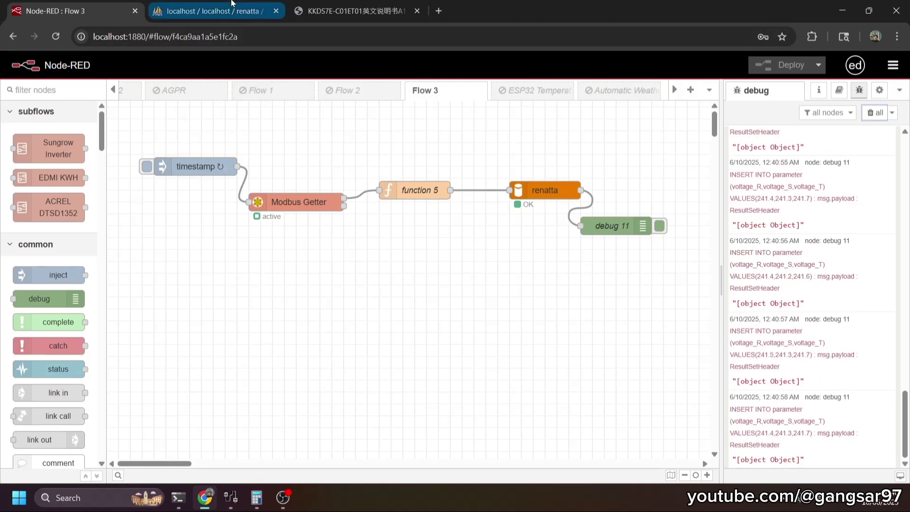
{"action": "left_click", "coordinate": [208, 11]}
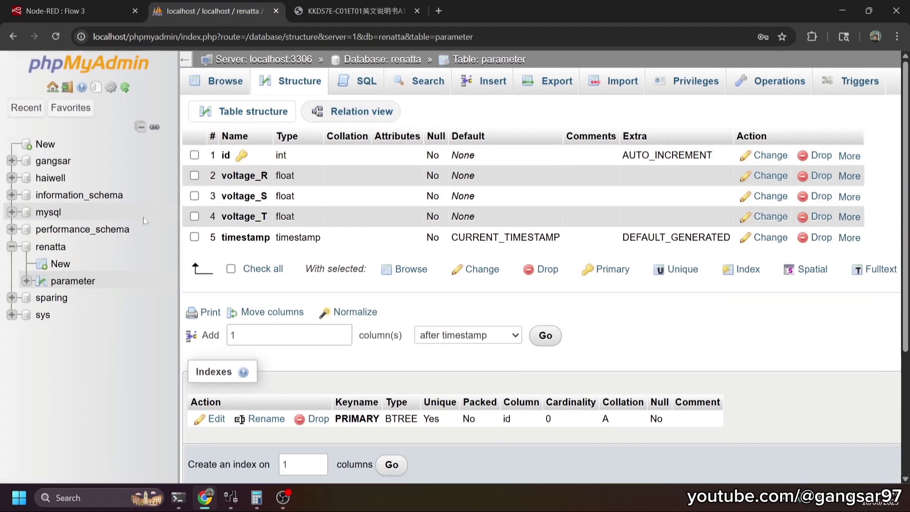
- Browse the parameter table's 30 rows with voltages around 241–242
{"action": "left_click", "coordinate": [73, 281]}
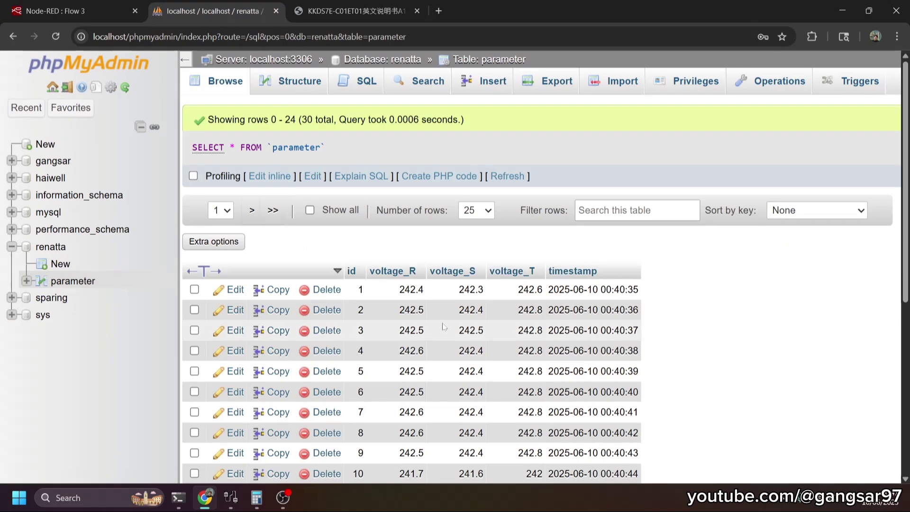
{"action": "scroll", "coordinate": [444, 326], "scroll_direction": "down", "scroll_amount": 3}
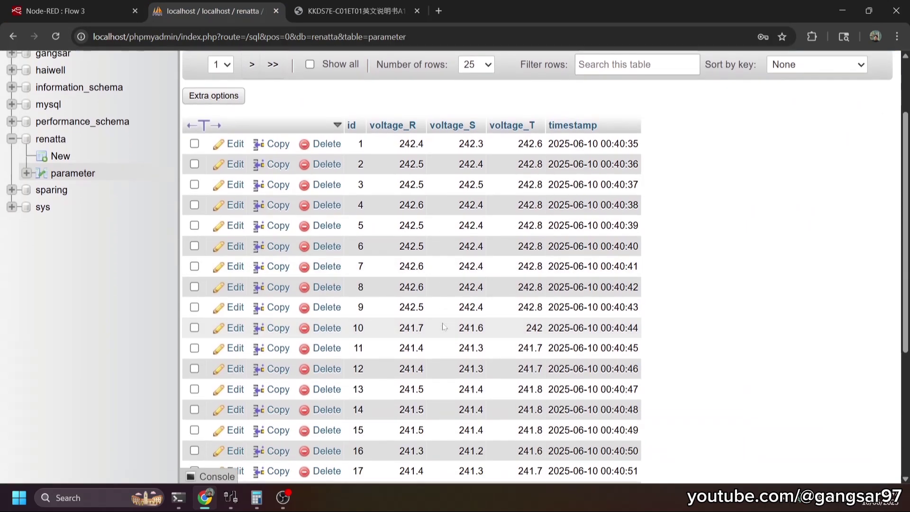
{"action": "scroll", "coordinate": [443, 326], "scroll_direction": "down", "scroll_amount": 1}
{"action": "scroll", "coordinate": [444, 326], "scroll_direction": "up", "scroll_amount": 3}
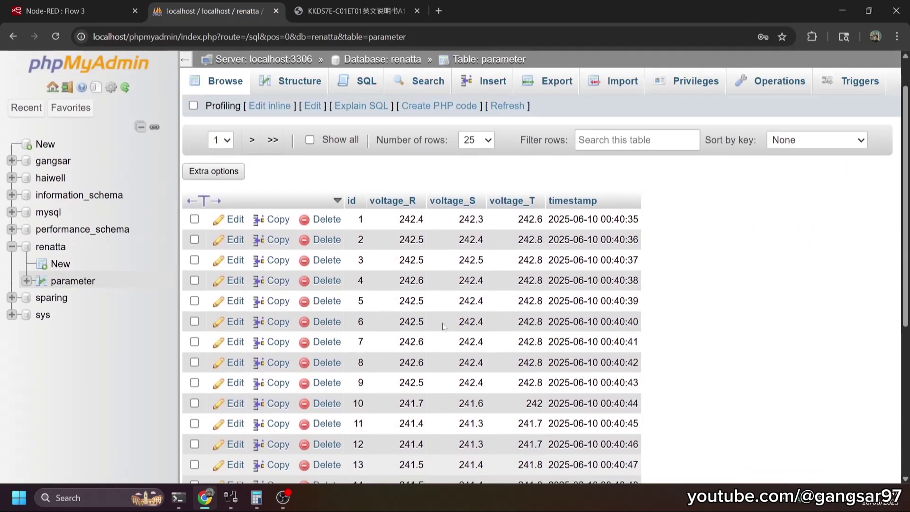